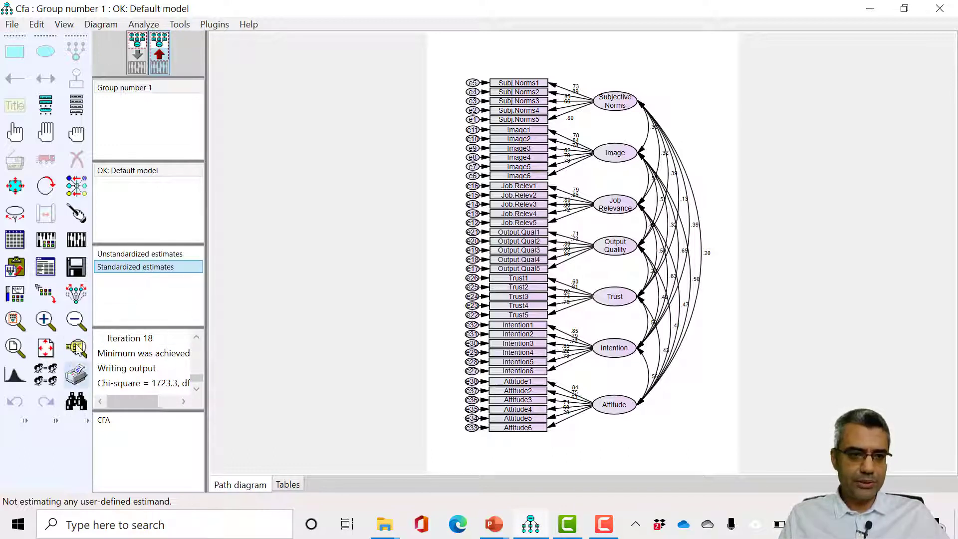
- Magnify the path diagram and examine the standardized factor loadings of each construct's indicators
{"action": "left_click", "coordinate": [48, 327]}
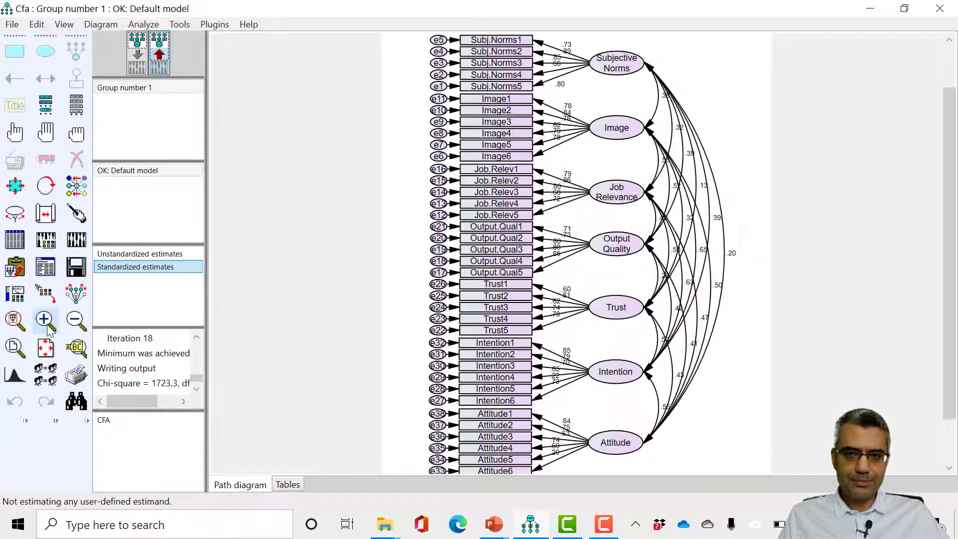
{"action": "left_click", "coordinate": [76, 348]}
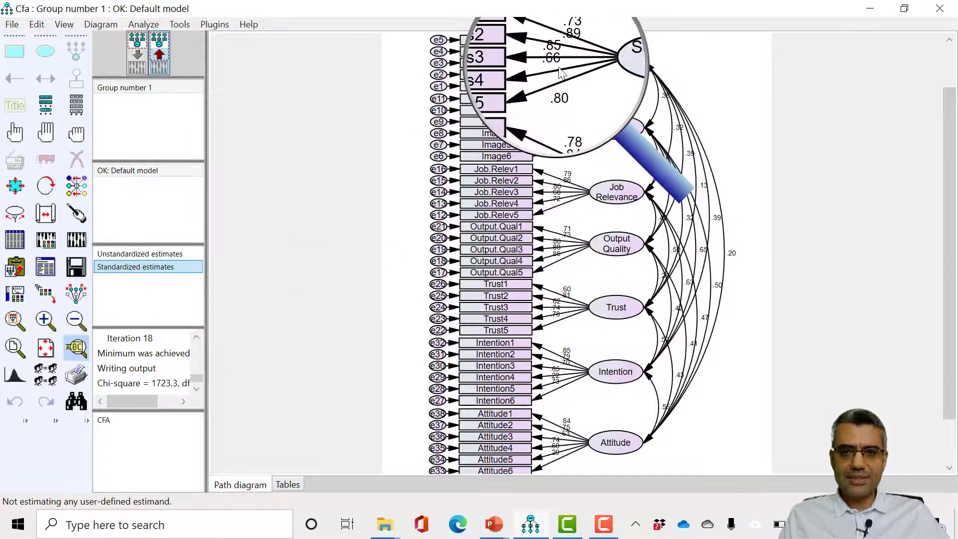
{"action": "left_click_drag", "start_coordinate": [565, 72], "coordinate": [229, 315]}
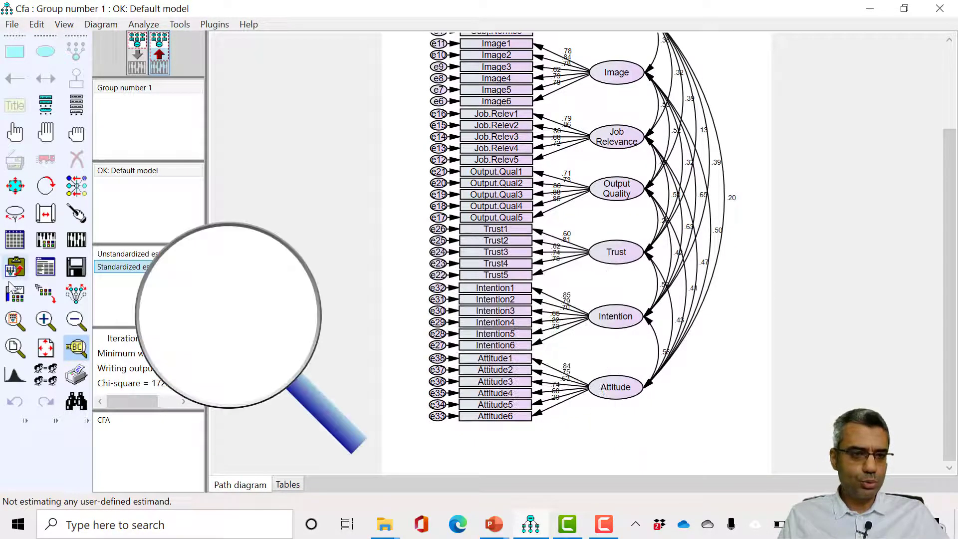
- Reposition the loading labels on the Intention5 and Attitude6 paths so they are readable, and turn off the magnifying loupe
{"action": "left_click", "coordinate": [14, 214]}
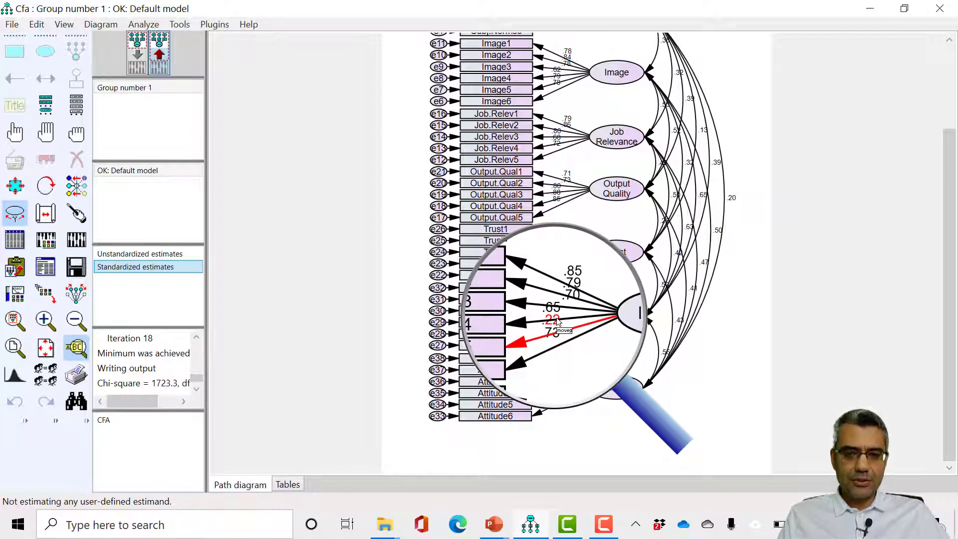
{"action": "left_click_drag", "start_coordinate": [558, 322], "coordinate": [566, 316]}
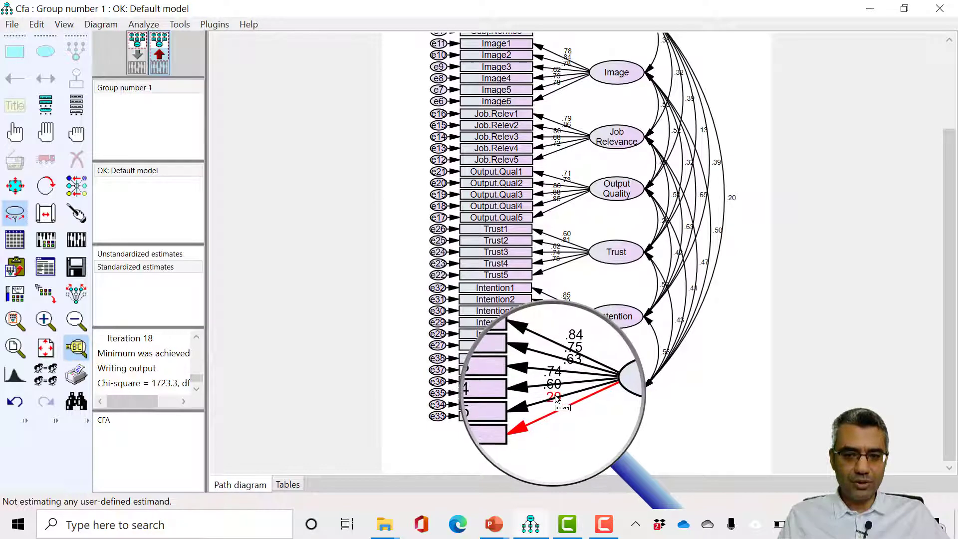
{"action": "left_click_drag", "start_coordinate": [556, 398], "coordinate": [555, 414]}
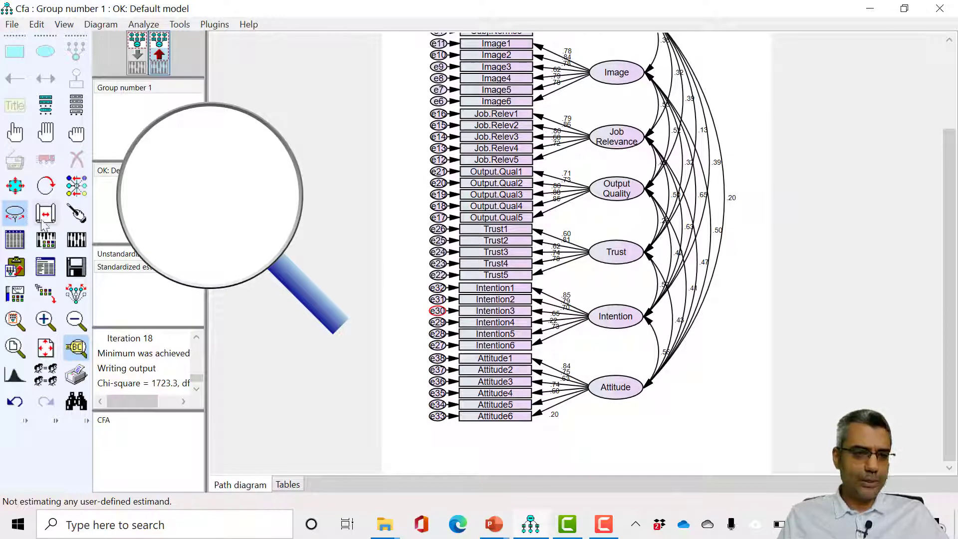
{"action": "left_click", "coordinate": [77, 348]}
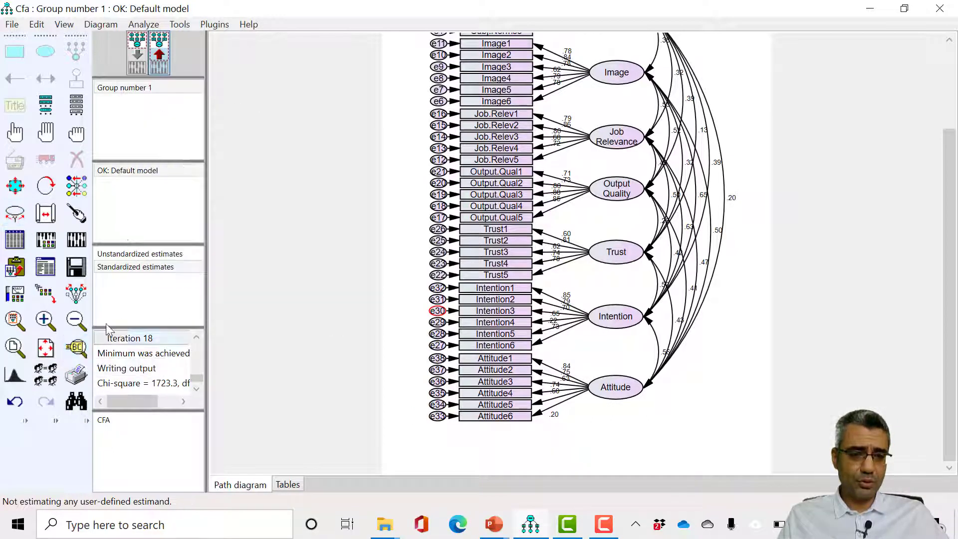
- Open the text output in a maximized window and narrow the navigation pane to widen the results area
{"action": "left_click", "coordinate": [47, 269]}
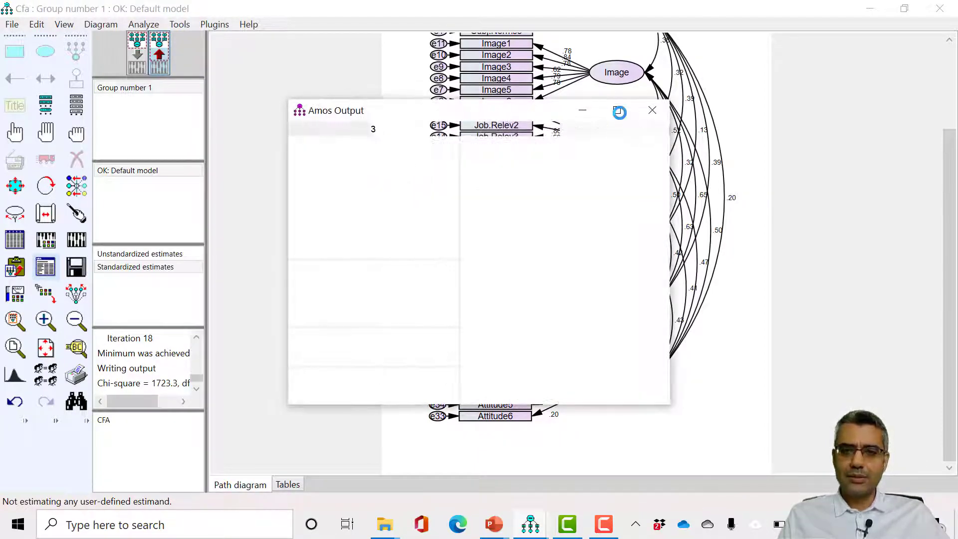
{"action": "left_click", "coordinate": [617, 110]}
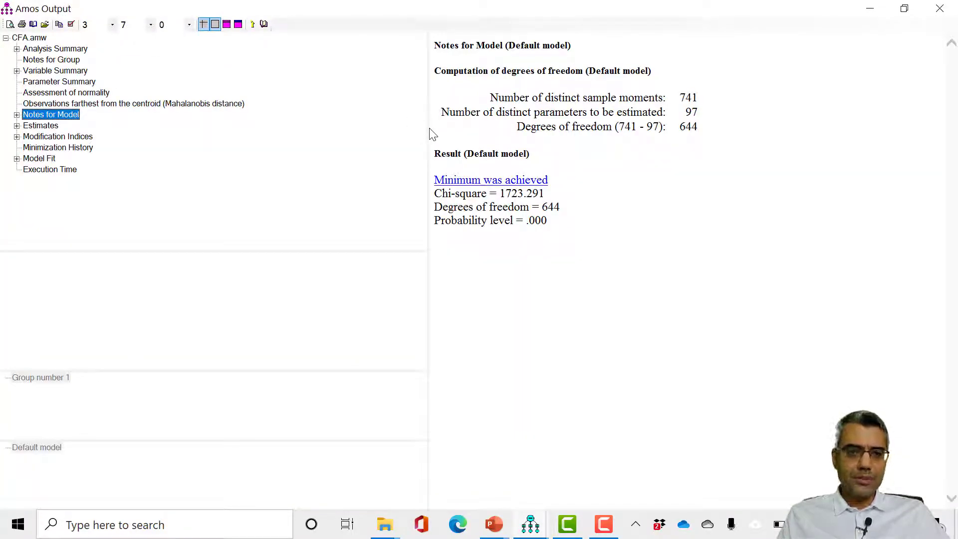
{"action": "left_click_drag", "start_coordinate": [428, 126], "coordinate": [328, 150]}
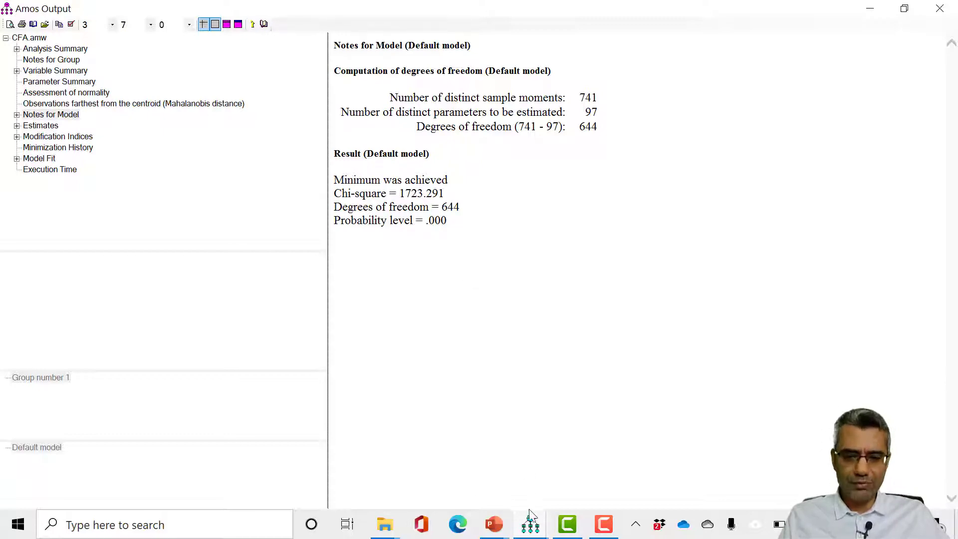
- Return to the path diagram and check which output options are enabled in Analysis Properties, leaving them as they are
{"action": "mouse_move", "coordinate": [531, 516]}
{"action": "left_click", "coordinate": [449, 457]}
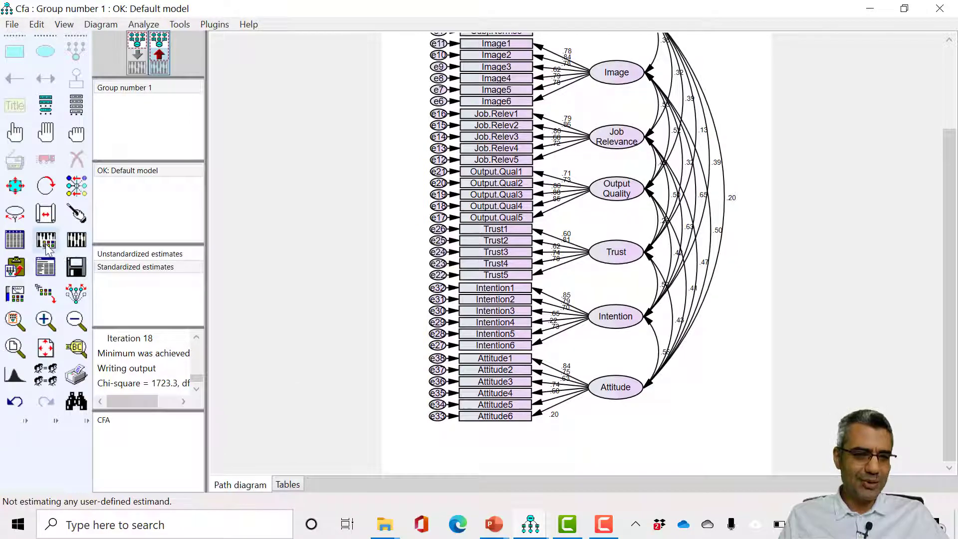
{"action": "left_click", "coordinate": [46, 242]}
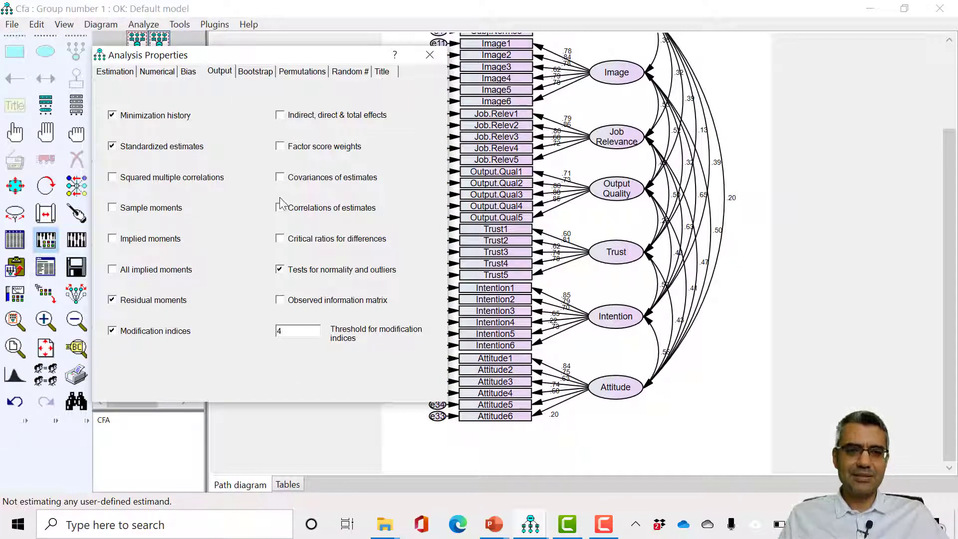
{"action": "left_click", "coordinate": [430, 54]}
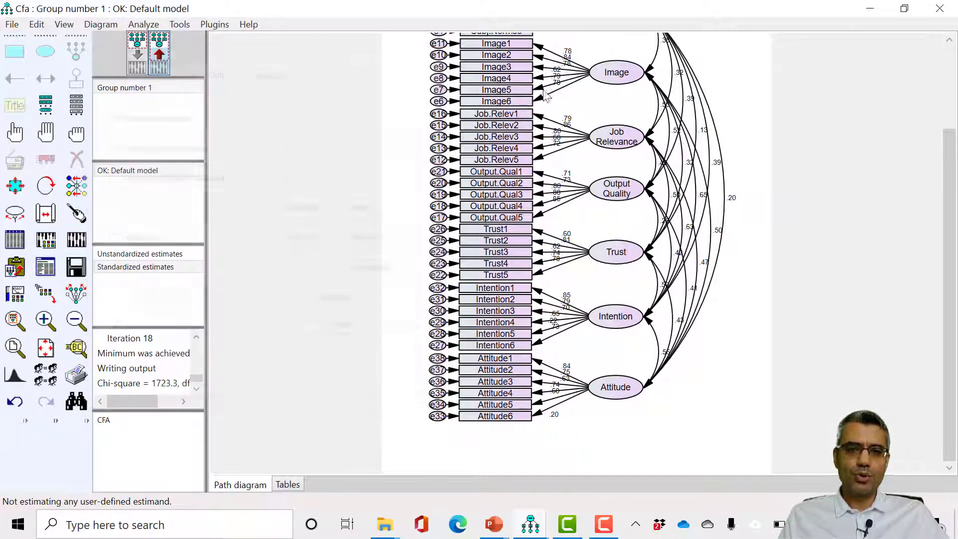
- Examine skewness, kurtosis and critical ratios in the text output's normality assessment, including Image5 and multivariate kurtosis, and view the Mahalanobis distances
{"action": "key", "text": "F10"}
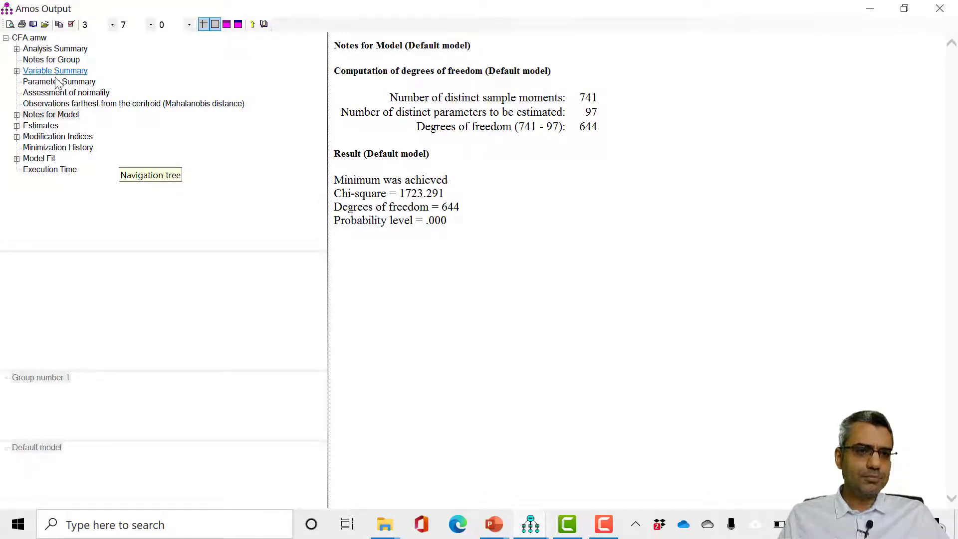
{"action": "left_click", "coordinate": [59, 93]}
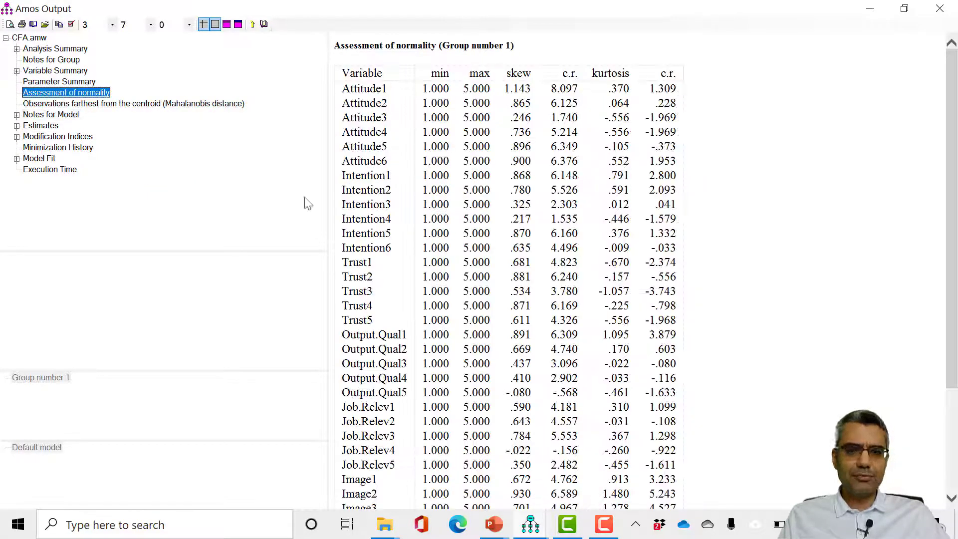
{"action": "left_click_drag", "start_coordinate": [953, 172], "coordinate": [957, 225]}
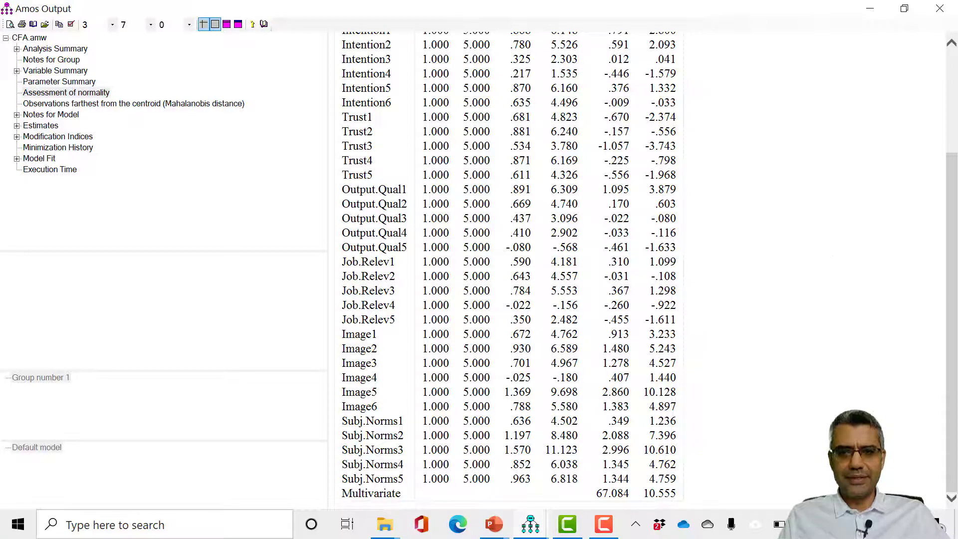
{"action": "scroll", "coordinate": [552, 220], "scroll_direction": "up", "scroll_amount": 5}
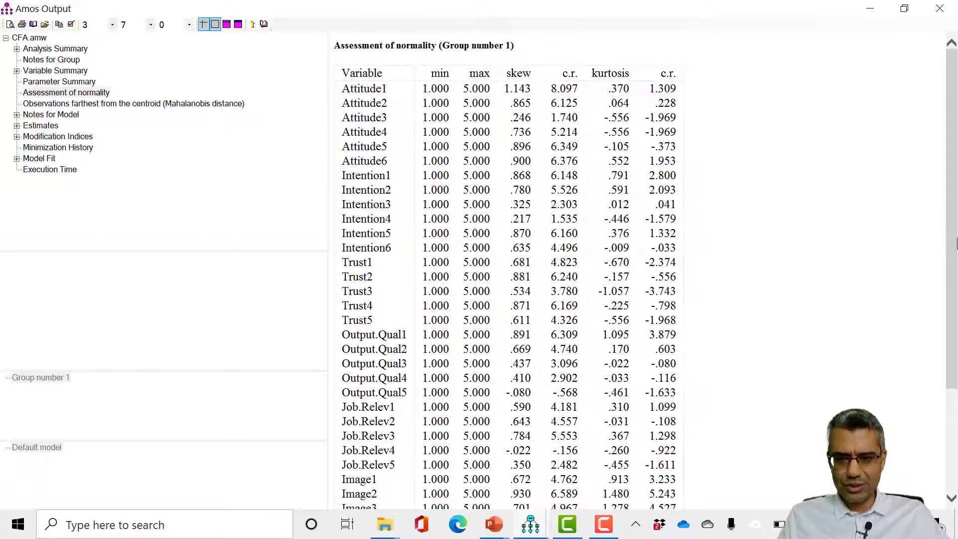
{"action": "scroll", "coordinate": [691, 358], "scroll_direction": "down", "scroll_amount": 4}
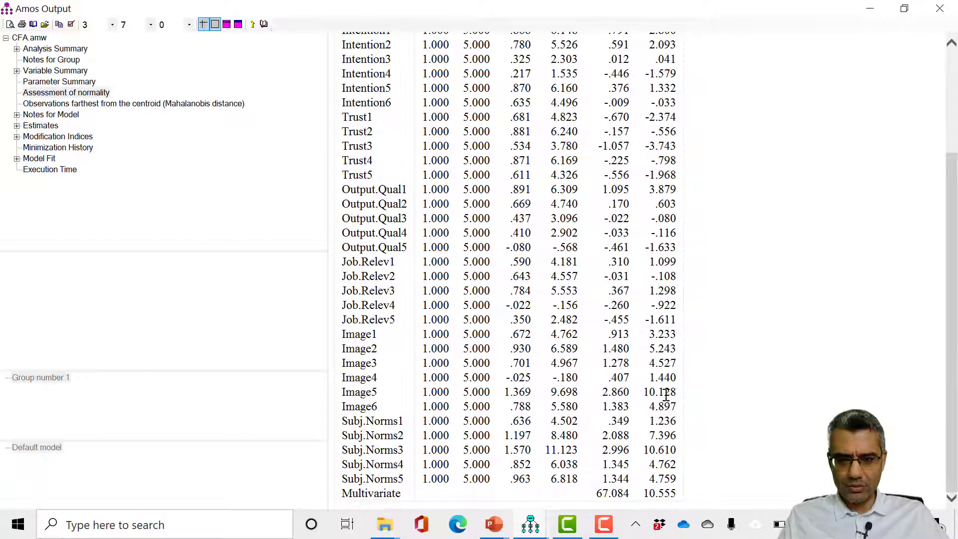
{"action": "left_click", "coordinate": [667, 395]}
{"action": "scroll", "coordinate": [669, 419], "scroll_direction": "up", "scroll_amount": 4}
{"action": "scroll", "coordinate": [673, 410], "scroll_direction": "down", "scroll_amount": 4}
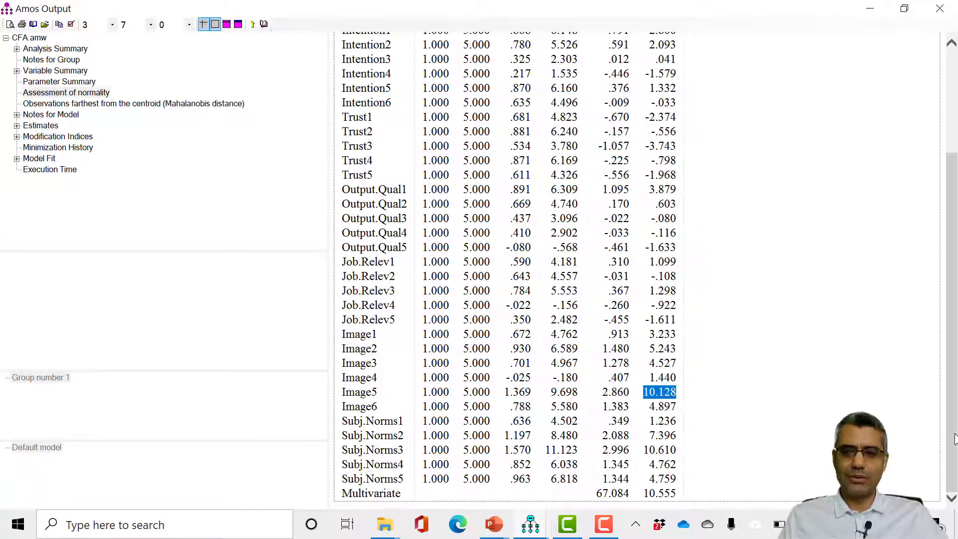
{"action": "left_click_drag", "start_coordinate": [955, 438], "coordinate": [955, 334]}
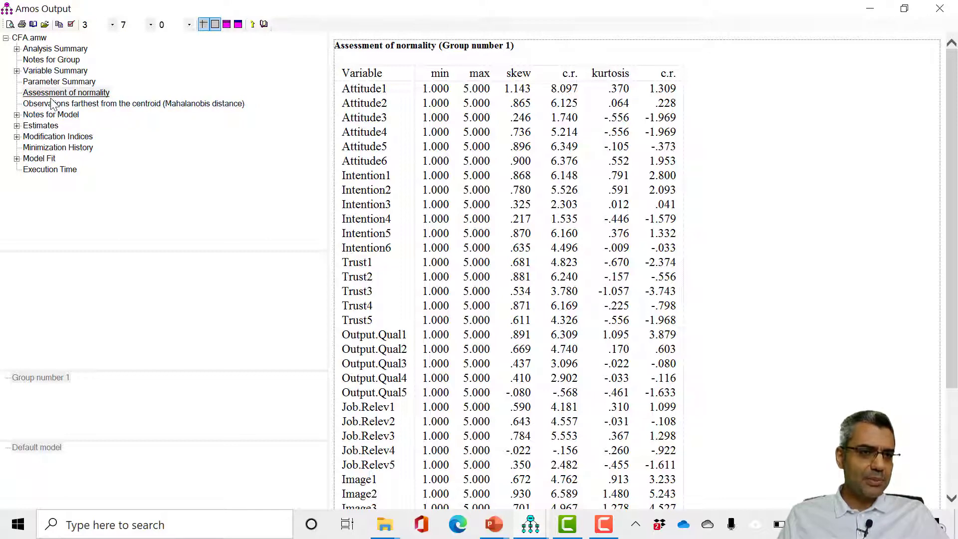
{"action": "left_click", "coordinate": [79, 104]}
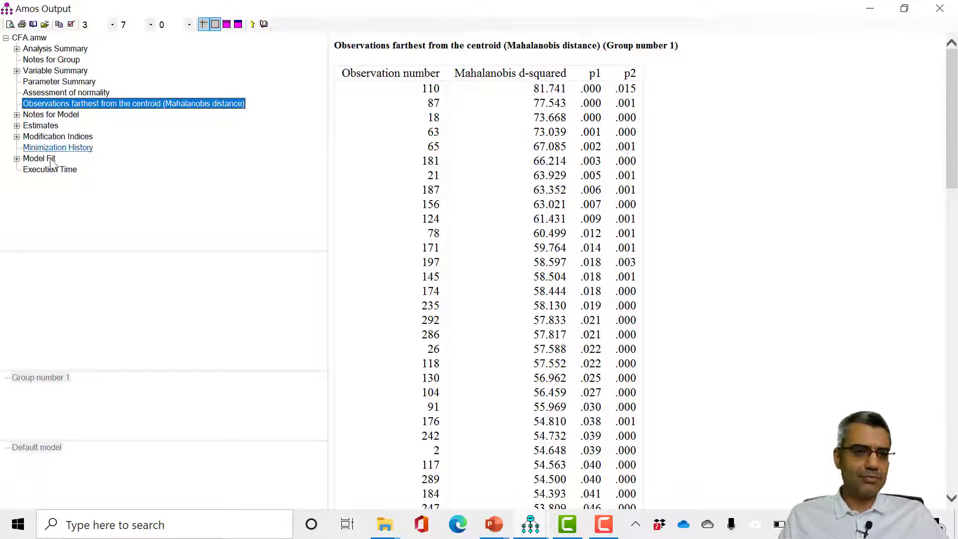
- Expand the scalar estimates in the output and display the unstandardized Regression Weights table
{"action": "left_click", "coordinate": [34, 127]}
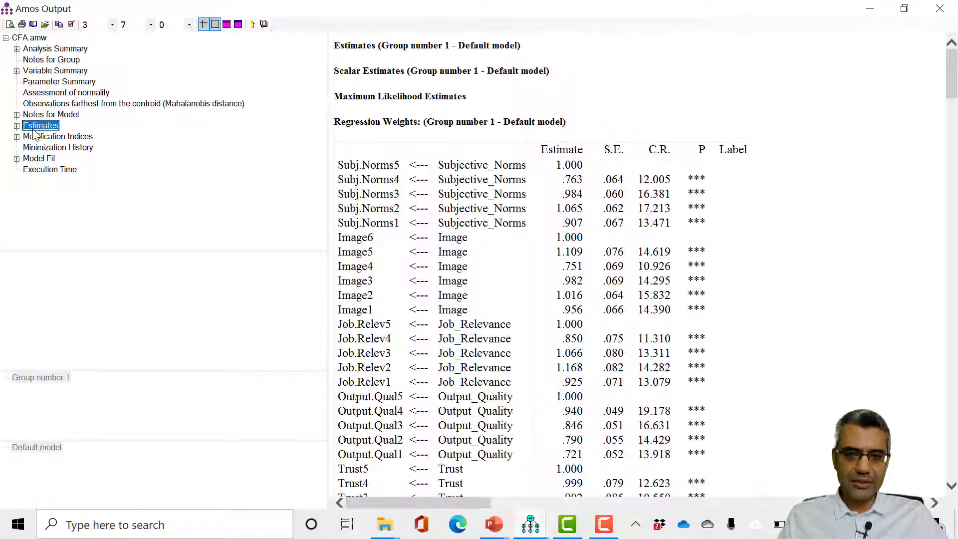
{"action": "double_click", "coordinate": [34, 129]}
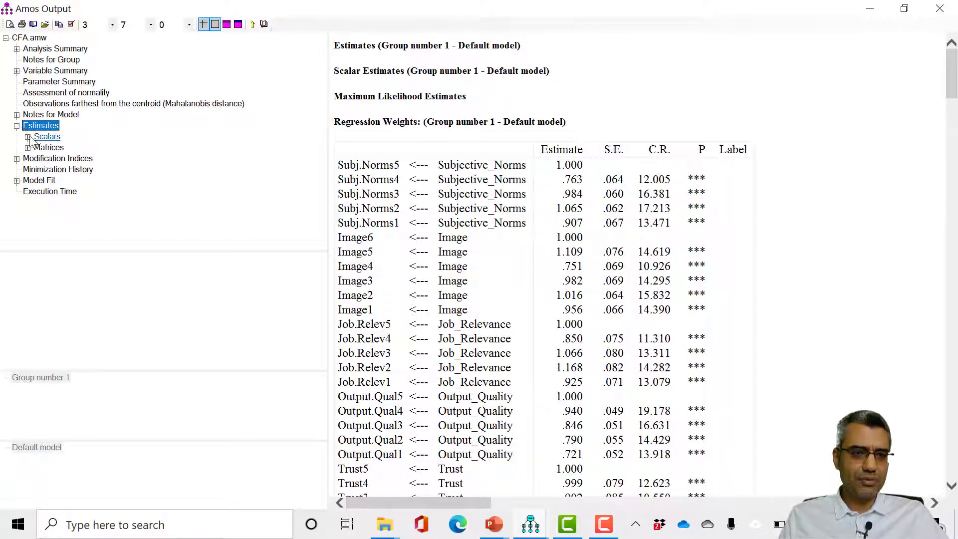
{"action": "double_click", "coordinate": [52, 137]}
{"action": "left_click", "coordinate": [60, 147]}
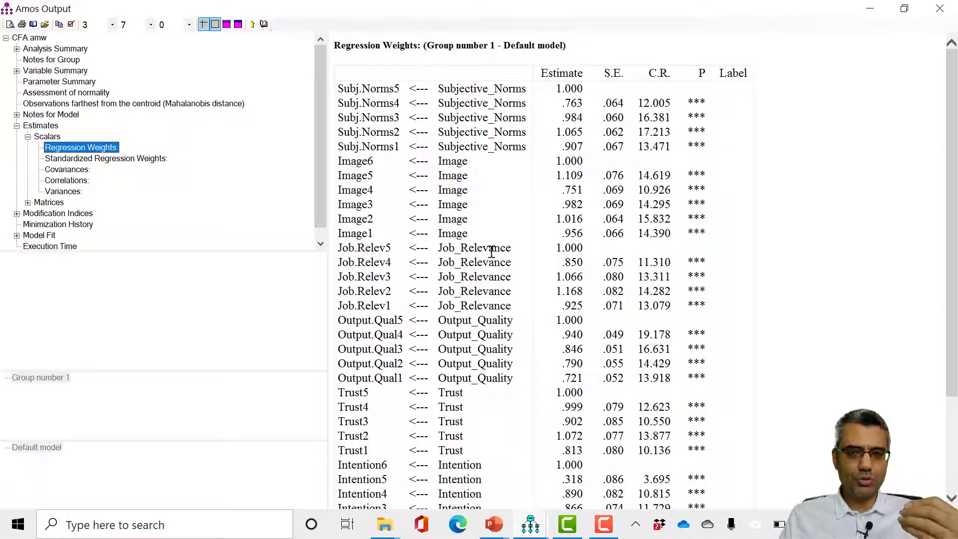
- Relate the regression weights to the paths in the diagram, and review the table's critical ratios and p-values for all items
{"action": "key", "text": "alt+Tab"}
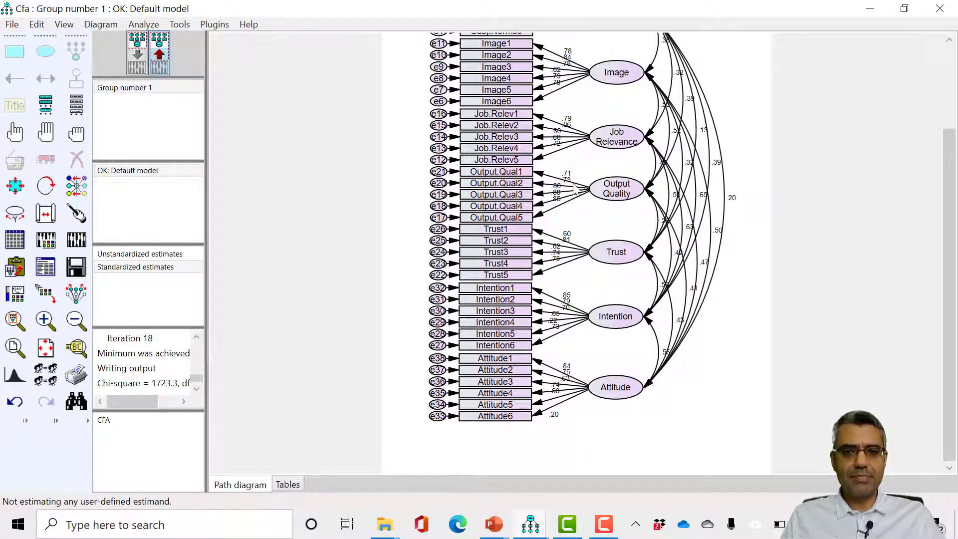
{"action": "key", "text": "alt+Tab"}
{"action": "key", "text": "alt+Tab"}
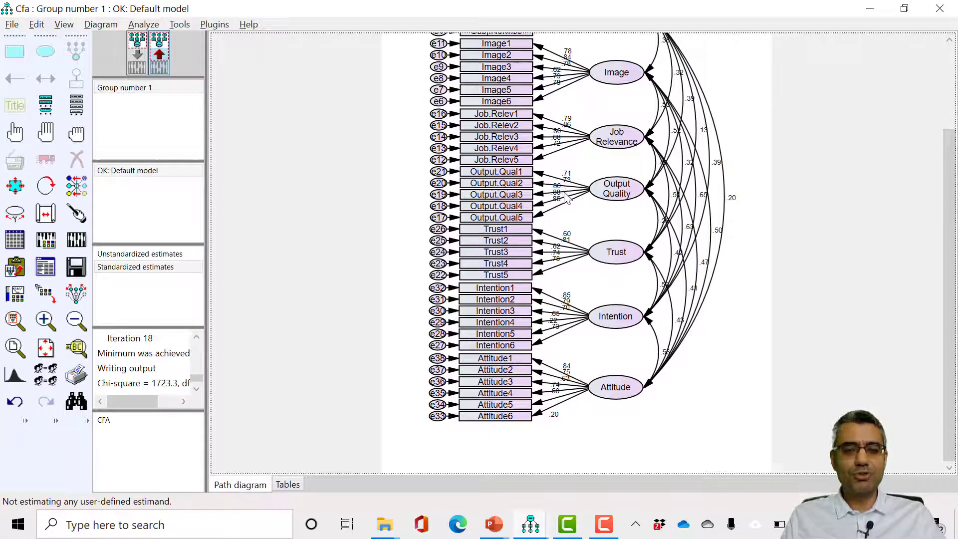
{"action": "key", "text": "alt+Tab"}
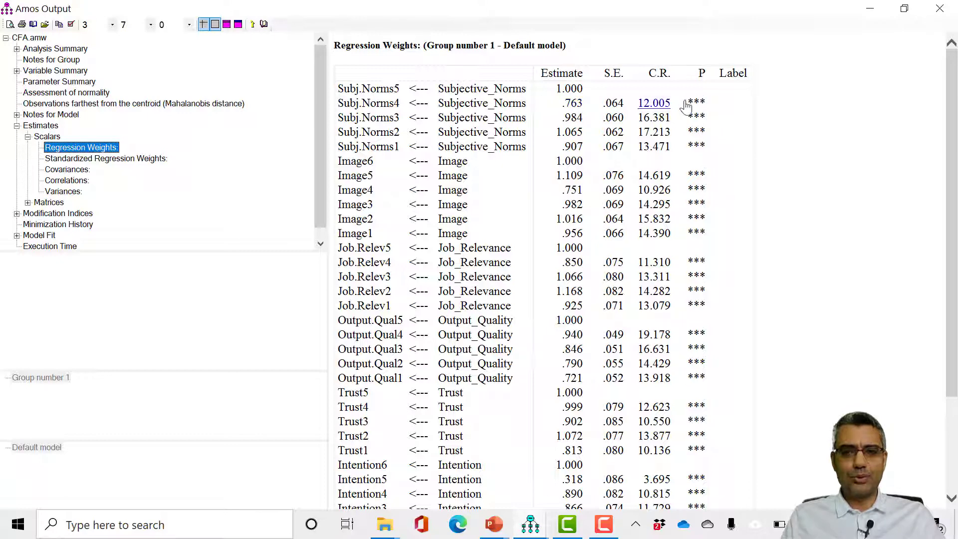
{"action": "scroll", "coordinate": [675, 468], "scroll_direction": "down", "scroll_amount": 3}
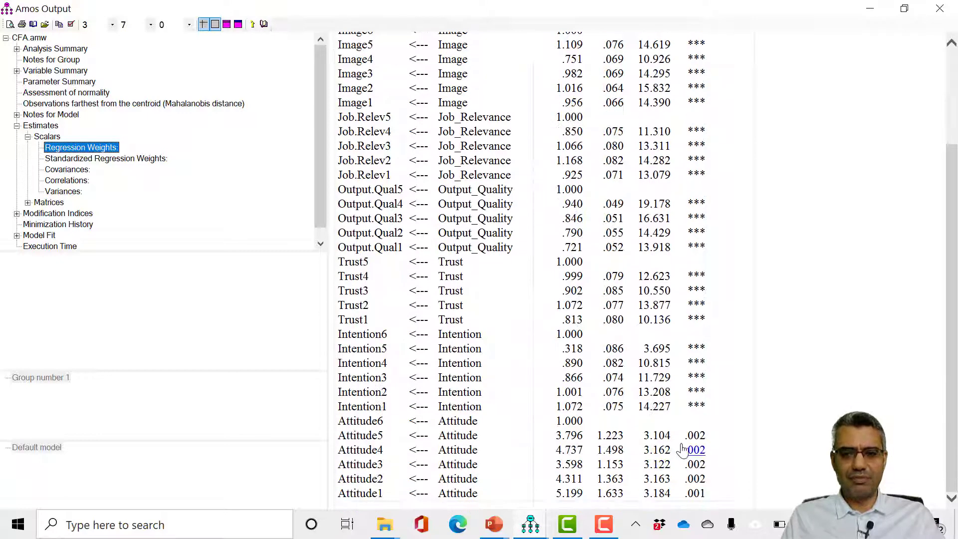
{"action": "scroll", "coordinate": [956, 307], "scroll_direction": "up", "scroll_amount": 3}
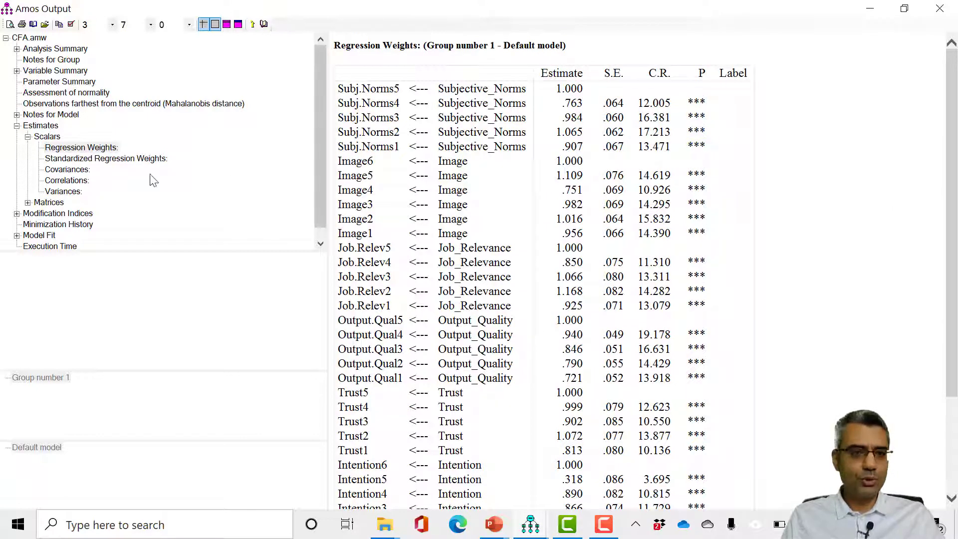
- Review the Standardized Regression Weights for all items, highlighting Intention5 and Attitude6 as the items with the lowest loadings
{"action": "left_click", "coordinate": [113, 159]}
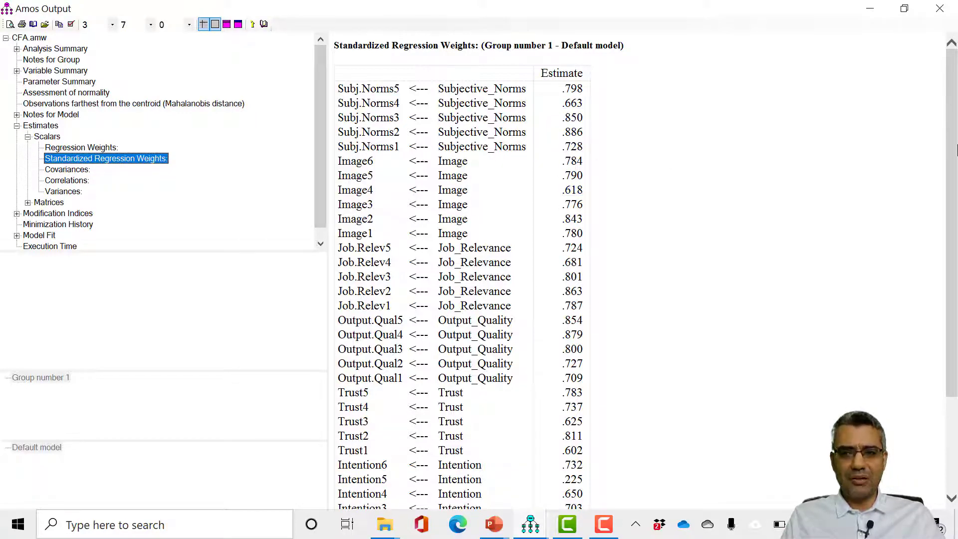
{"action": "left_click_drag", "start_coordinate": [957, 150], "coordinate": [957, 246]}
{"action": "left_click_drag", "start_coordinate": [957, 289], "coordinate": [957, 131]}
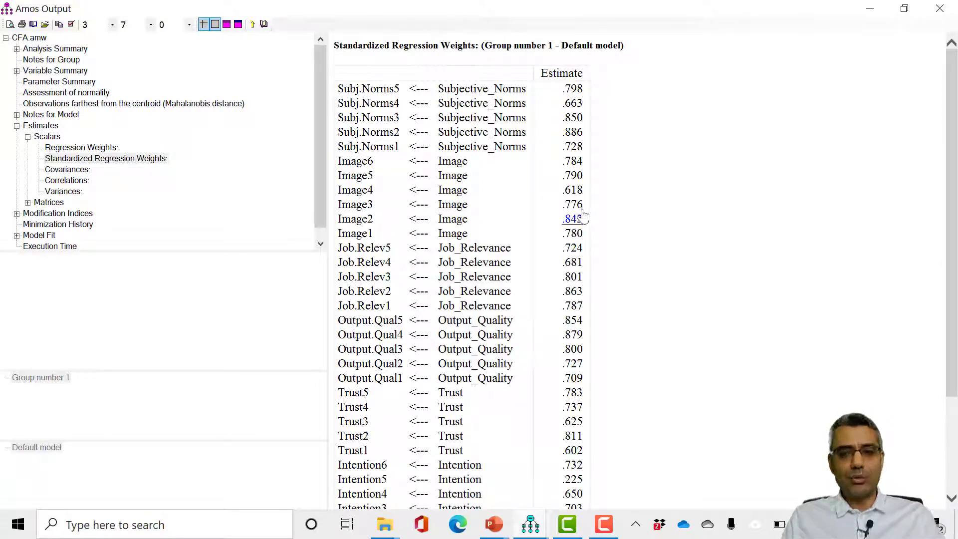
{"action": "scroll", "coordinate": [649, 299], "scroll_direction": "down", "scroll_amount": 3}
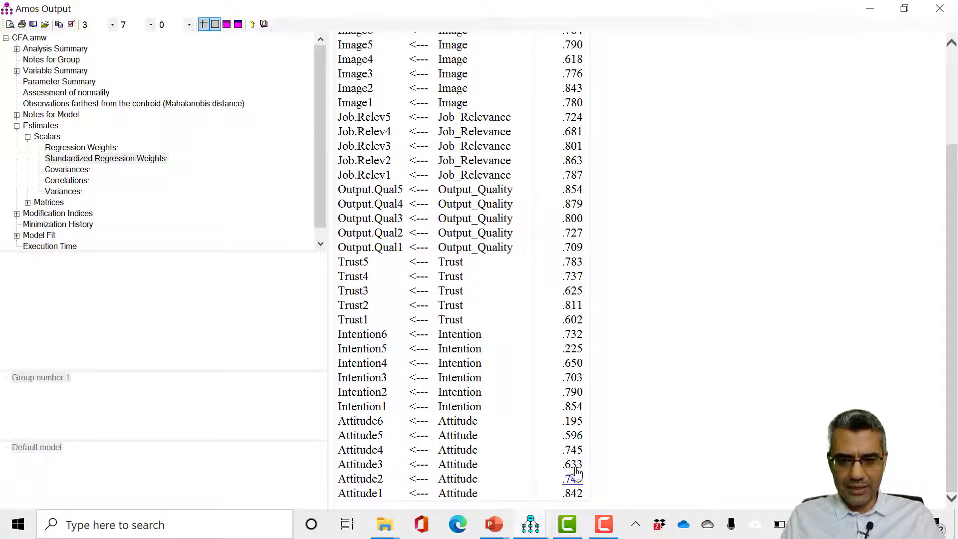
{"action": "left_click_drag", "start_coordinate": [371, 346], "coordinate": [388, 348]}
{"action": "scroll", "coordinate": [386, 347], "scroll_direction": "up", "scroll_amount": 3}
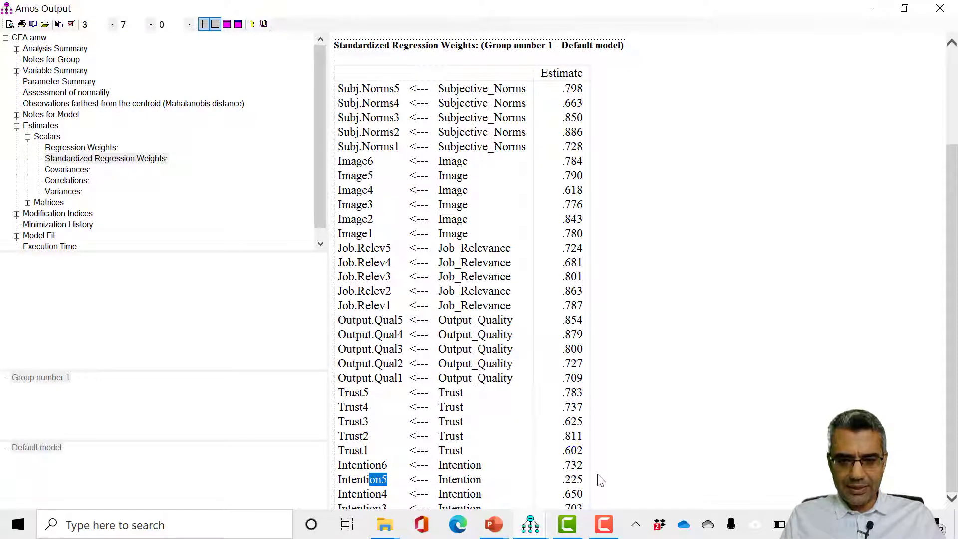
{"action": "scroll", "coordinate": [603, 461], "scroll_direction": "down", "scroll_amount": 3}
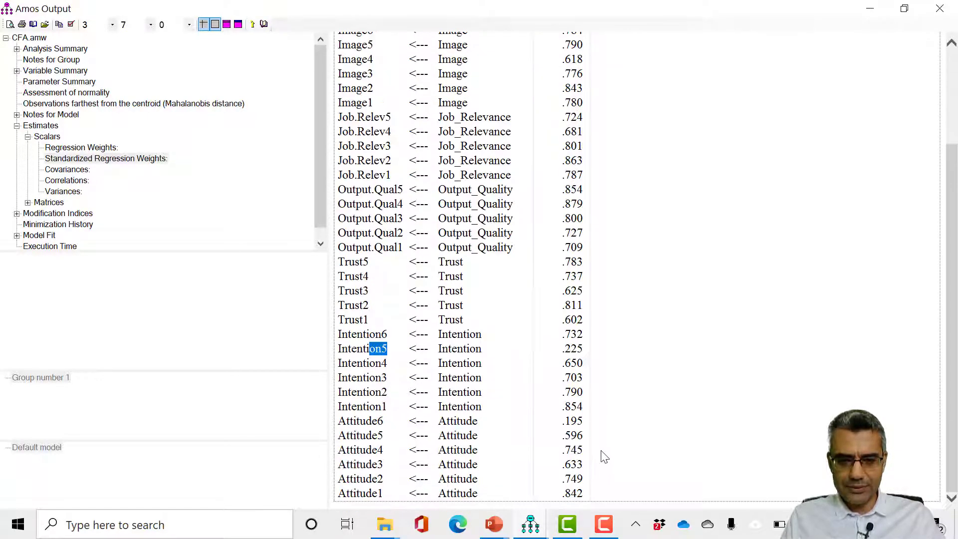
{"action": "left_click_drag", "start_coordinate": [359, 422], "coordinate": [386, 424]}
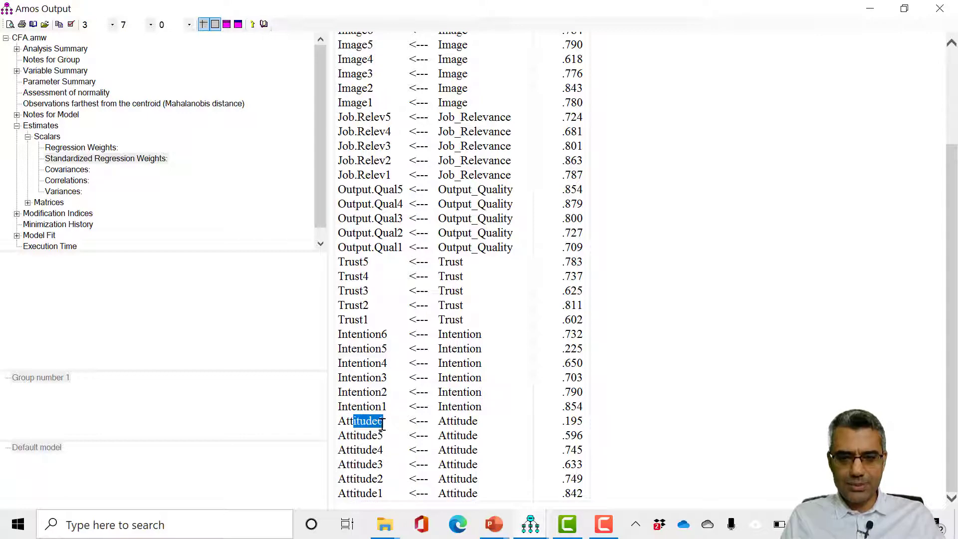
- Compare the Covariances and Correlations tables among the latent constructs in the scalar estimates
{"action": "scroll", "coordinate": [381, 424], "scroll_direction": "up", "scroll_amount": 3}
{"action": "scroll", "coordinate": [446, 410], "scroll_direction": "down", "scroll_amount": 3}
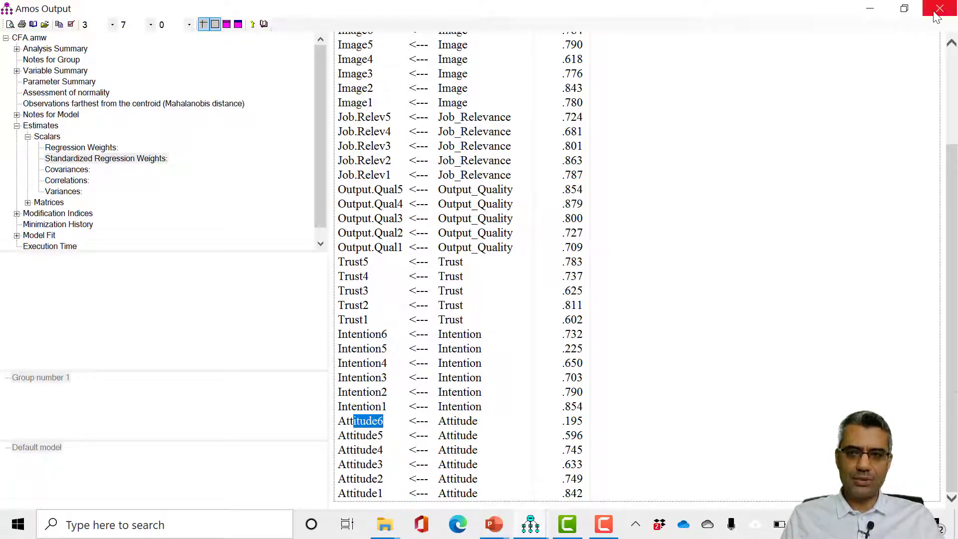
{"action": "left_click", "coordinate": [67, 171]}
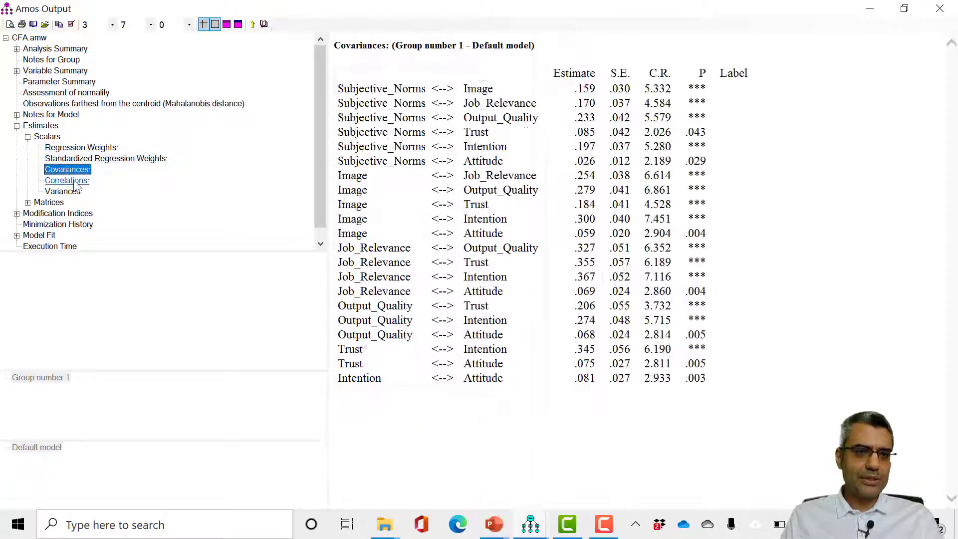
{"action": "left_click", "coordinate": [75, 182]}
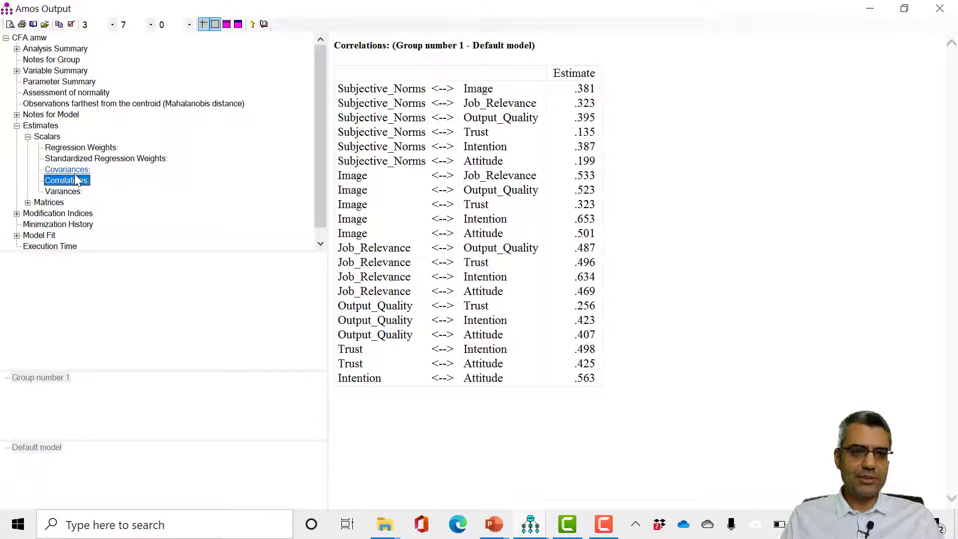
{"action": "left_click", "coordinate": [75, 173]}
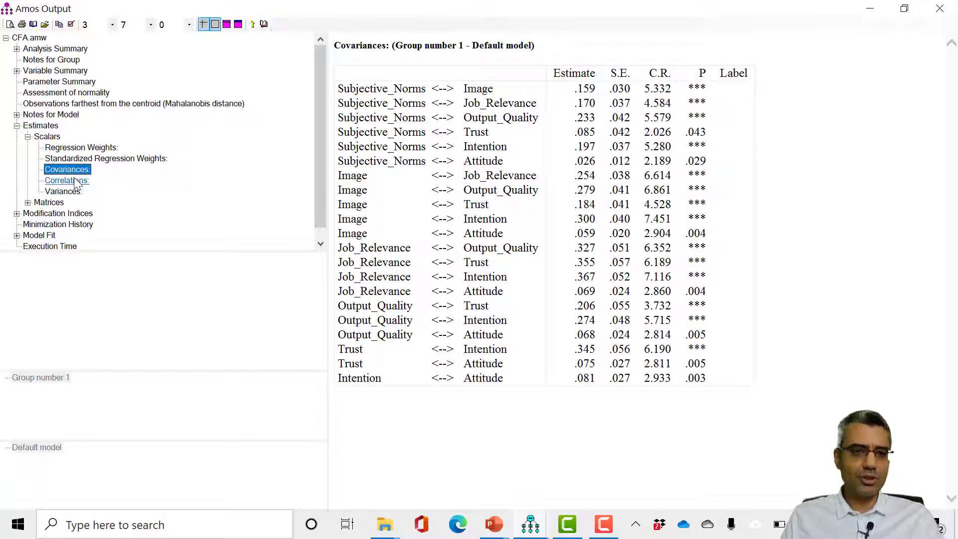
{"action": "left_click", "coordinate": [76, 181]}
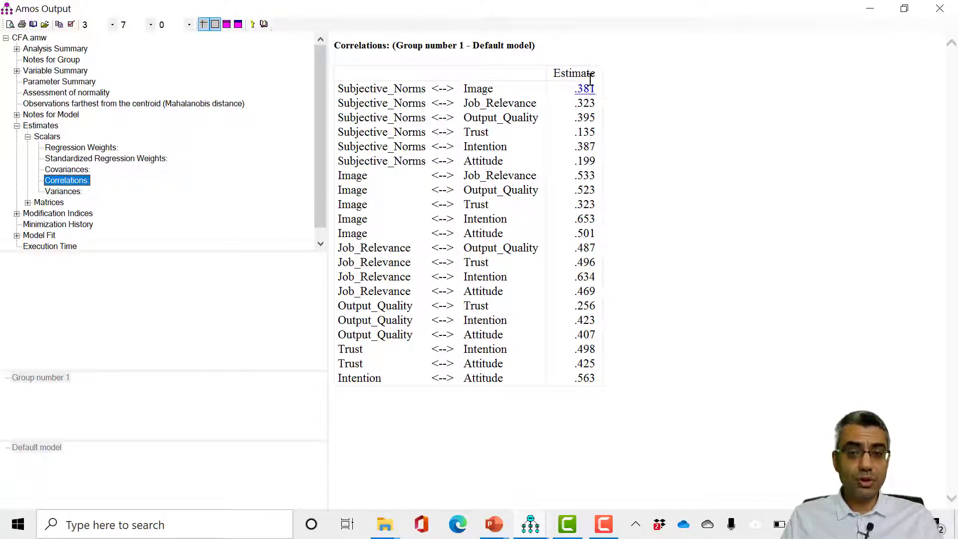
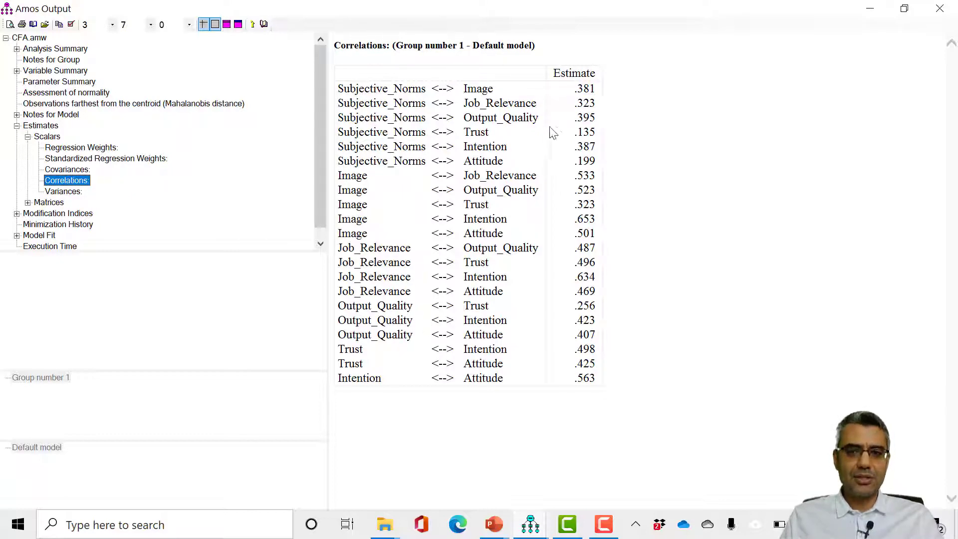
- Relate the values in the Correlations table to the double-headed arrows between constructs in the path diagram
{"action": "key", "text": "alt+Tab"}
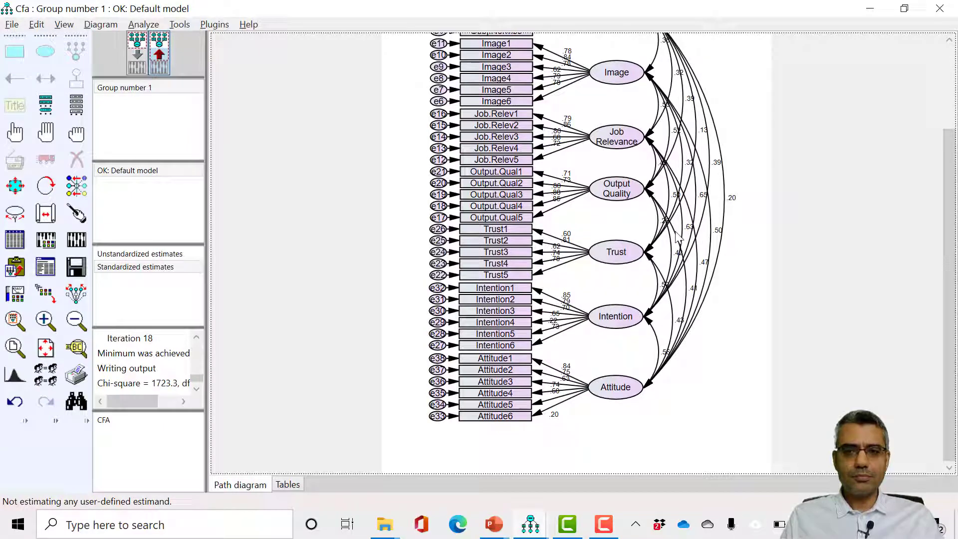
{"action": "key", "text": "alt+Tab"}
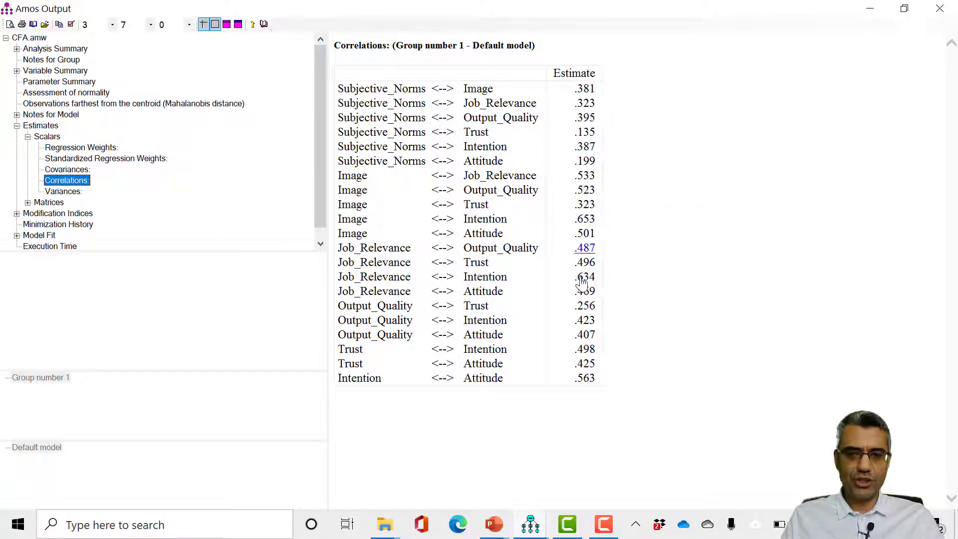
{"action": "key", "text": "alt+Tab"}
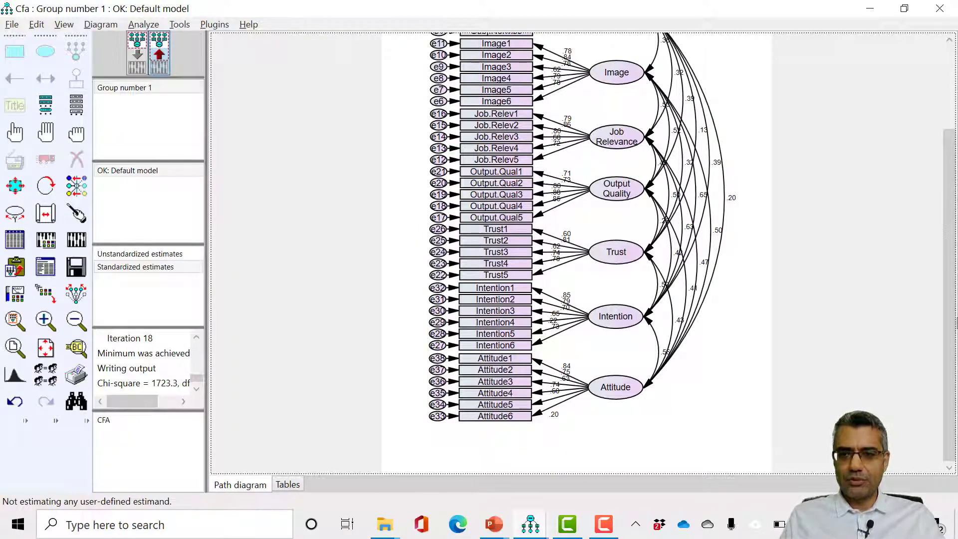
{"action": "left_click_drag", "start_coordinate": [948, 323], "coordinate": [943, 307]}
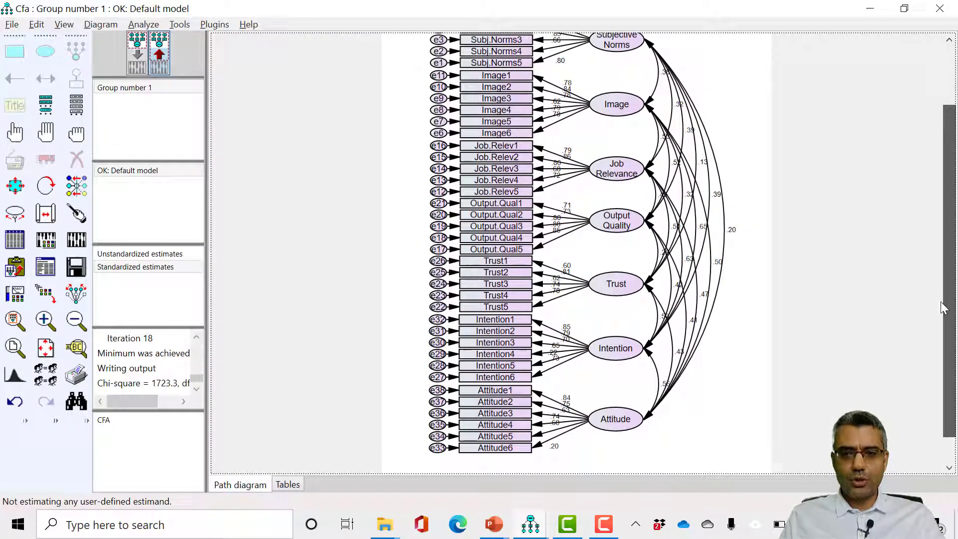
{"action": "key", "text": "alt+Tab"}
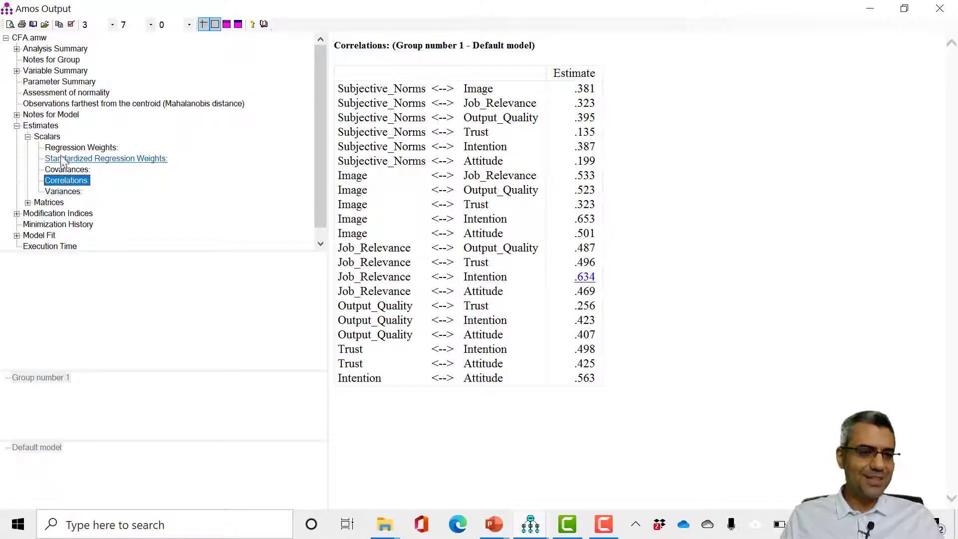
- Review the Standardized Regression Weights again down to the Attitude items, and close the text output
{"action": "left_click", "coordinate": [82, 159]}
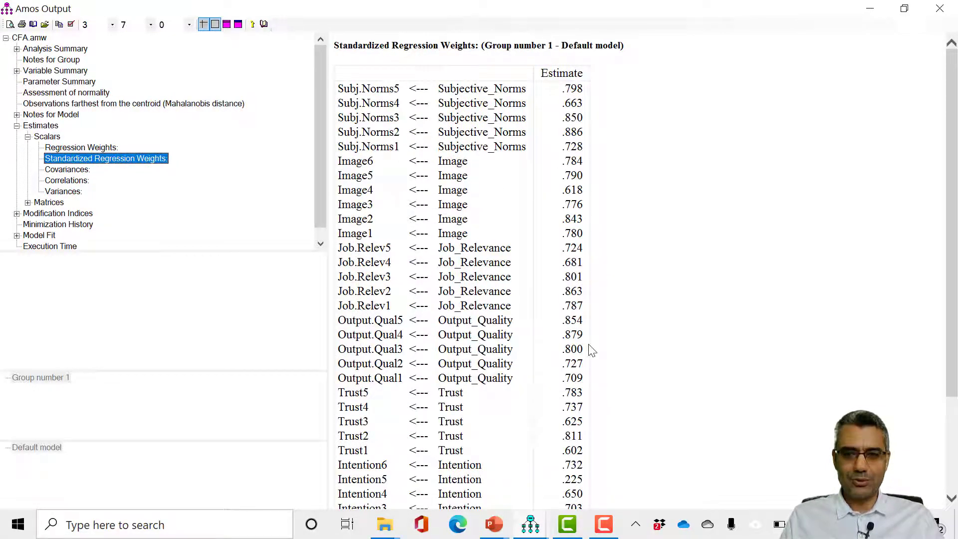
{"action": "scroll", "coordinate": [953, 348], "scroll_direction": "down", "scroll_amount": 3}
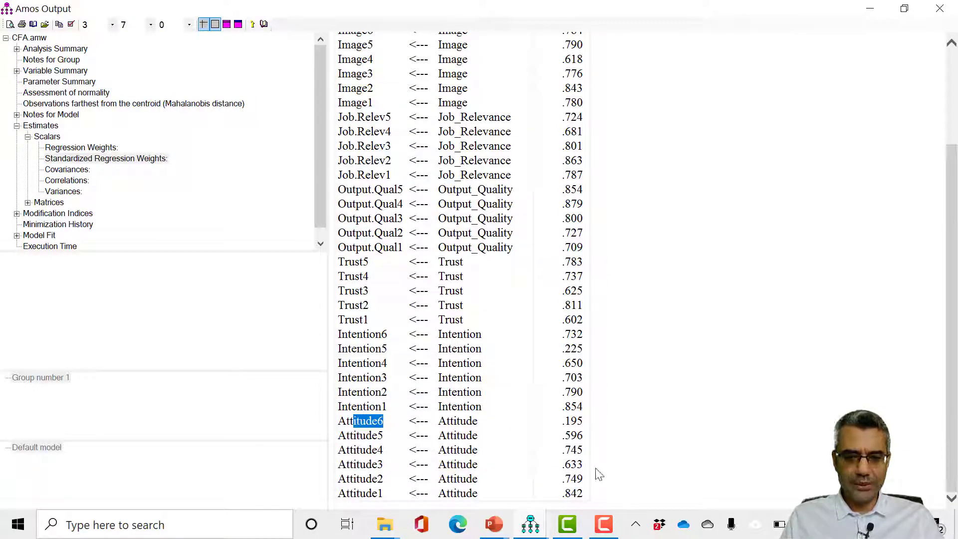
{"action": "left_click", "coordinate": [940, 8]}
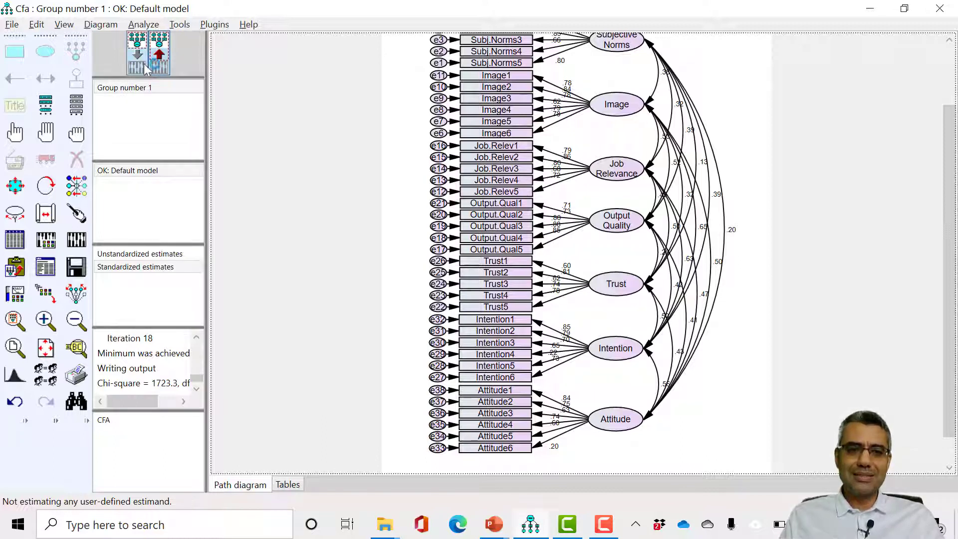
- Return to the input path diagram and erase the Attitude6 indicator together with its error term e33
{"action": "left_click", "coordinate": [167, 63]}
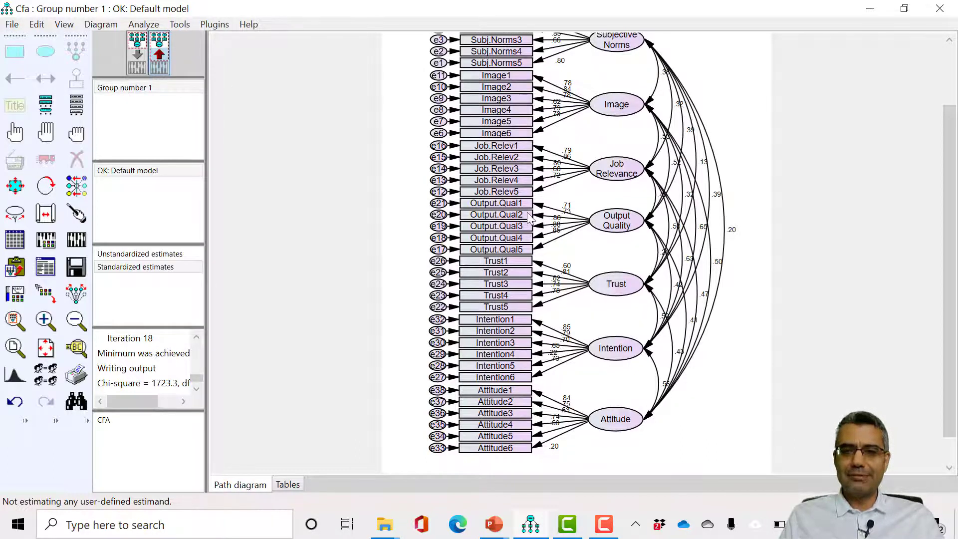
{"action": "left_click", "coordinate": [142, 59]}
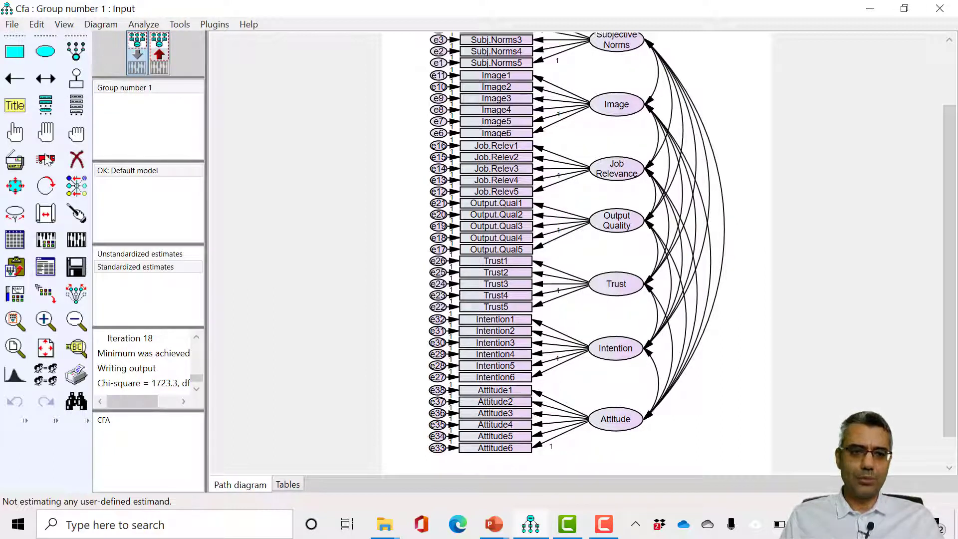
{"action": "left_click", "coordinate": [75, 162]}
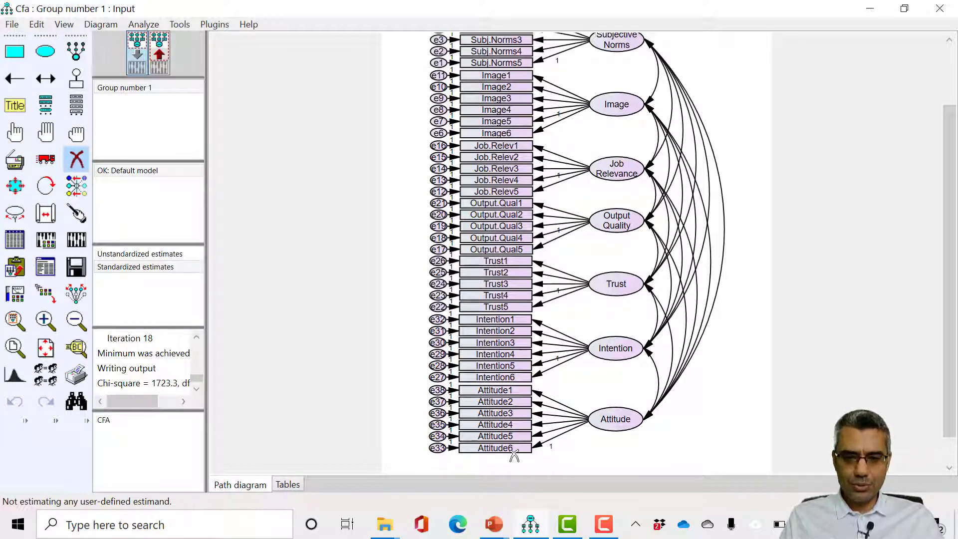
{"action": "key", "text": "alt+Tab"}
{"action": "key", "text": "alt+Tab"}
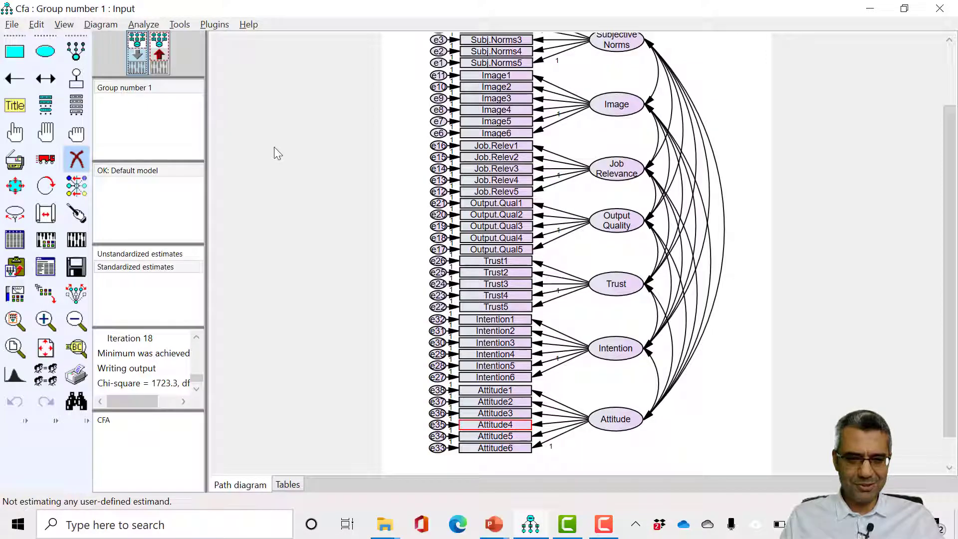
{"action": "left_click", "coordinate": [163, 65]}
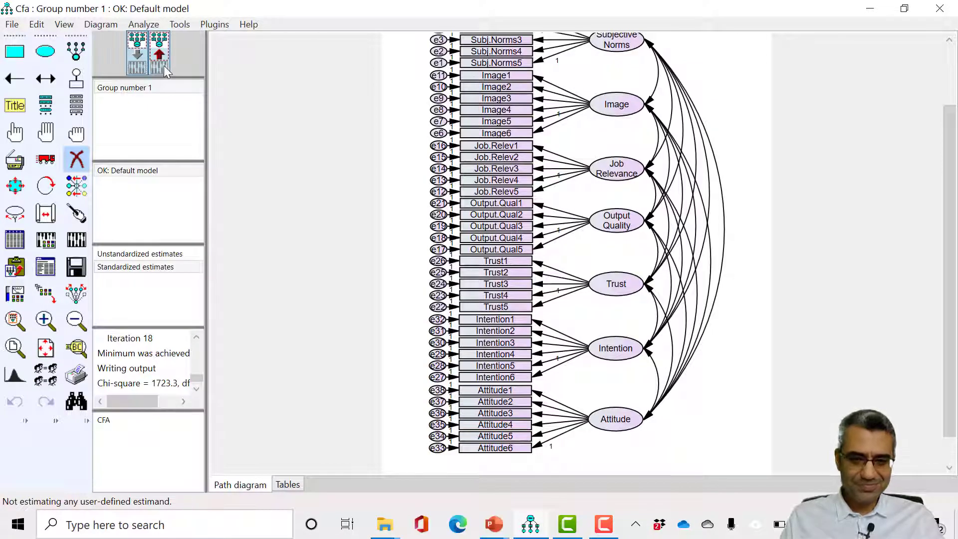
{"action": "left_click", "coordinate": [137, 63]}
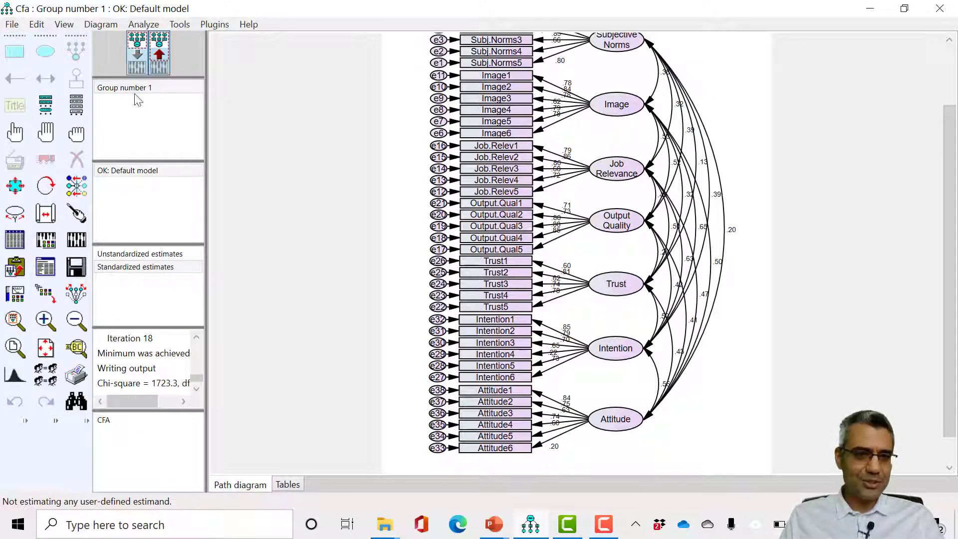
{"action": "left_click", "coordinate": [521, 448]}
{"action": "left_click", "coordinate": [439, 448]}
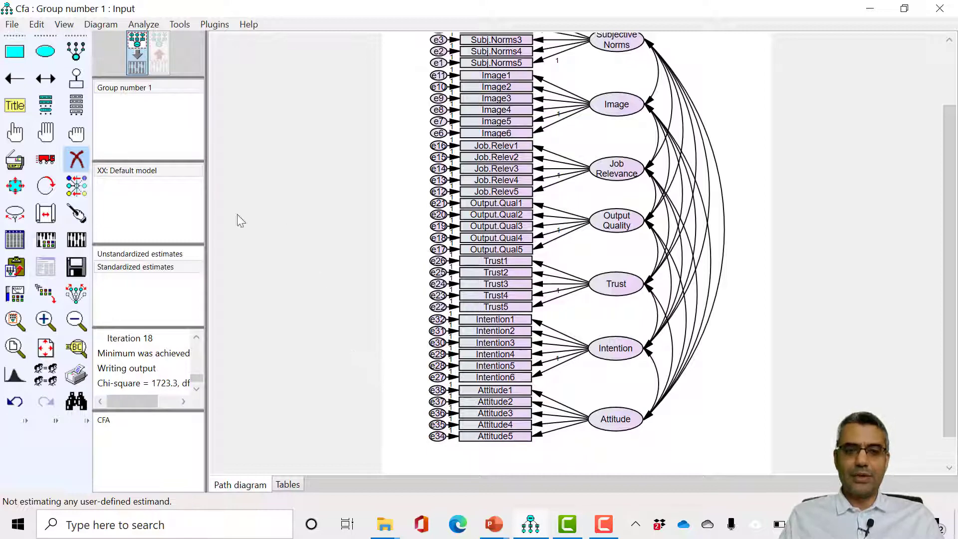
{"action": "left_click", "coordinate": [81, 167]}
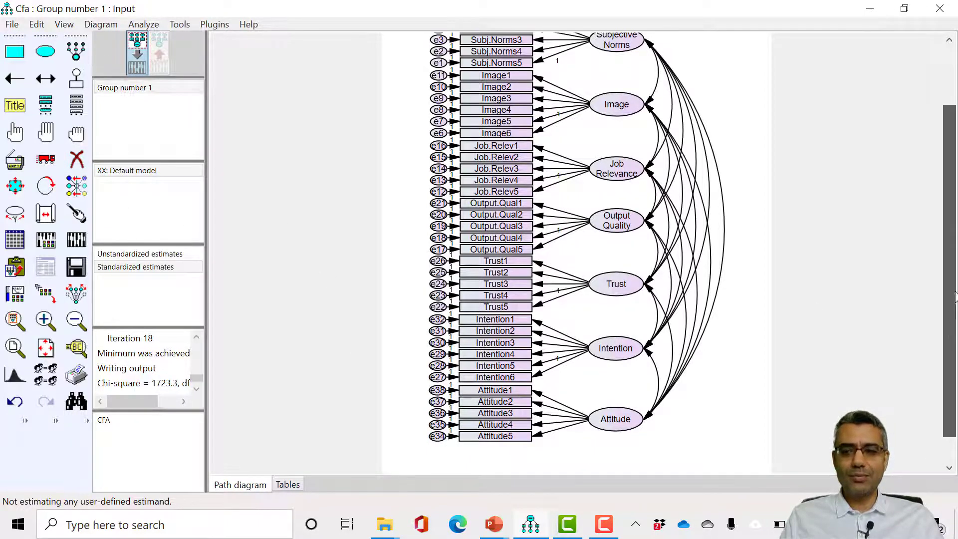
- Try to calculate the estimates for the model without Attitude6
{"action": "scroll", "coordinate": [954, 304], "scroll_direction": "up", "scroll_amount": 2}
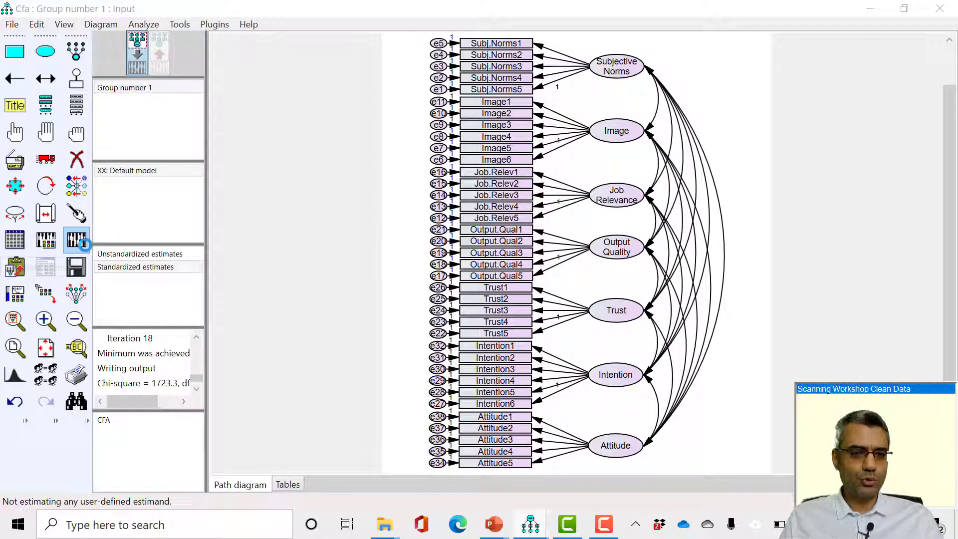
{"action": "left_click", "coordinate": [78, 241]}
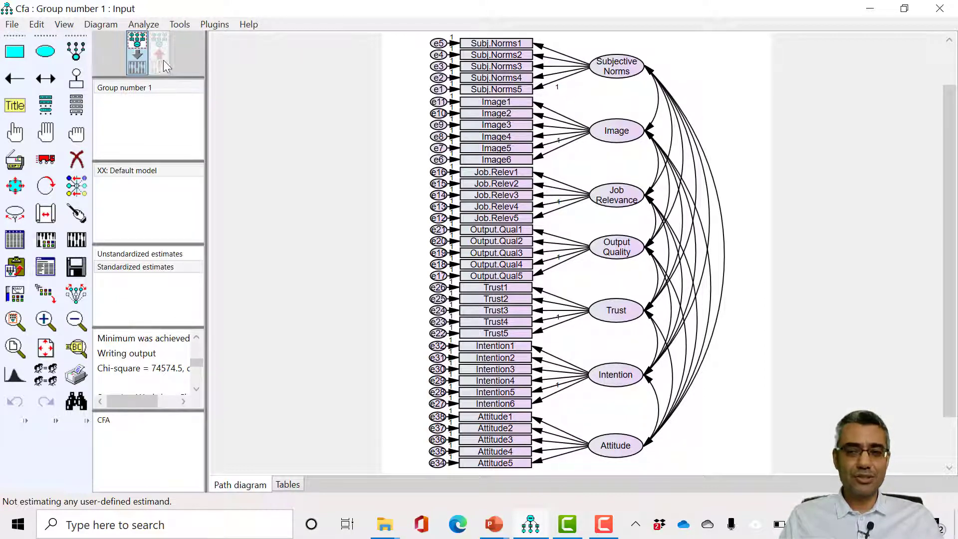
- Fix the regression weight of the path from Attitude to Attitude5 at 1 in its object properties
{"action": "left_click_drag", "start_coordinate": [951, 227], "coordinate": [951, 275]}
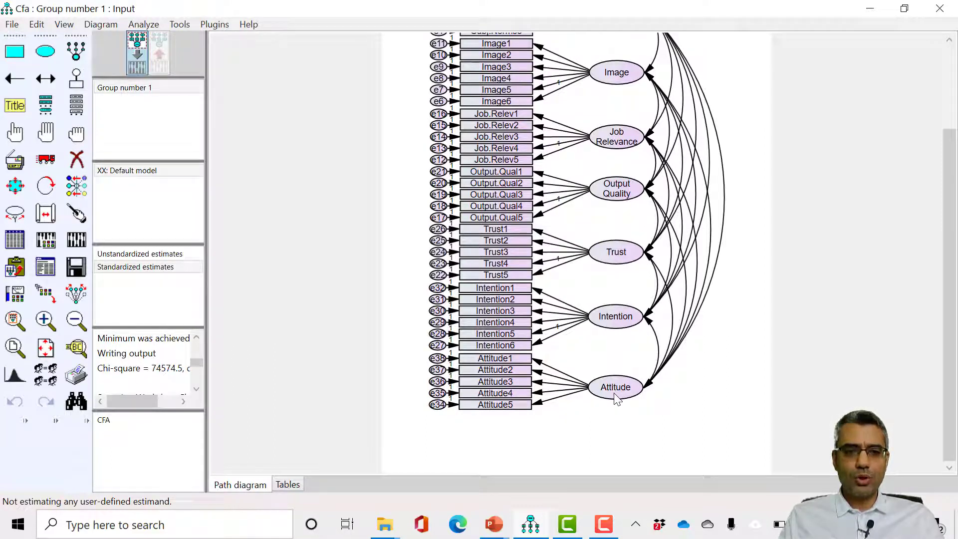
{"action": "double_click", "coordinate": [542, 405]}
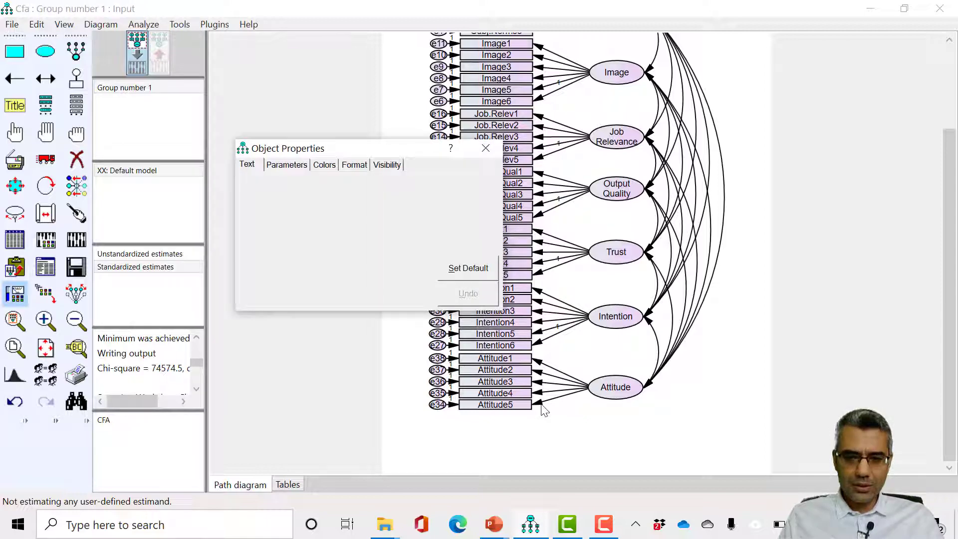
{"action": "left_click", "coordinate": [287, 164]}
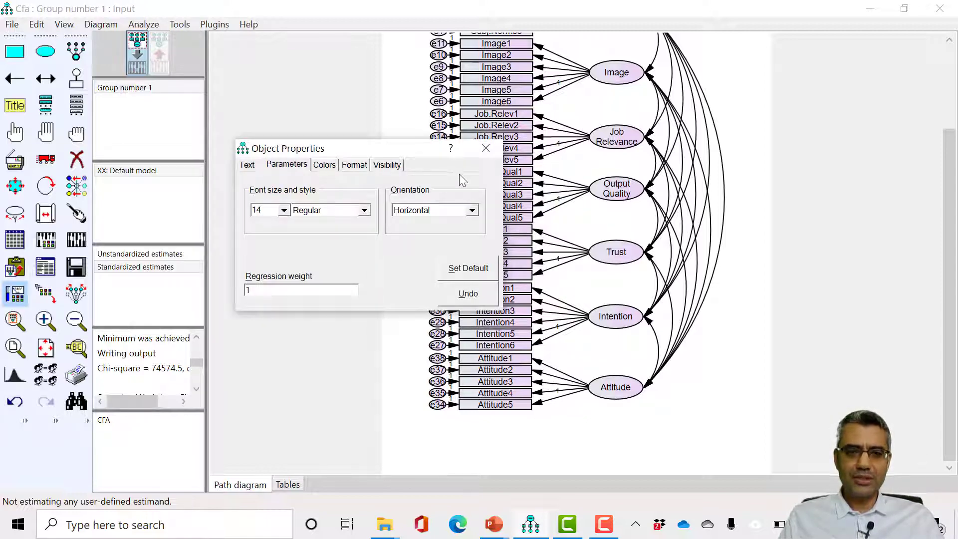
{"action": "left_click", "coordinate": [486, 148]}
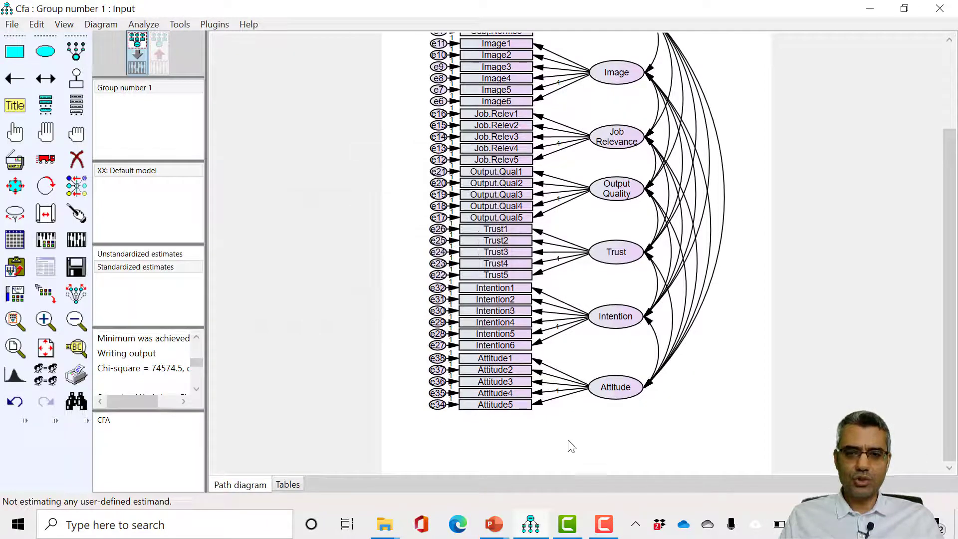
- Reopen the Attitude5 path's parameters, check its regression weight, and close the properties
{"action": "double_click", "coordinate": [542, 405]}
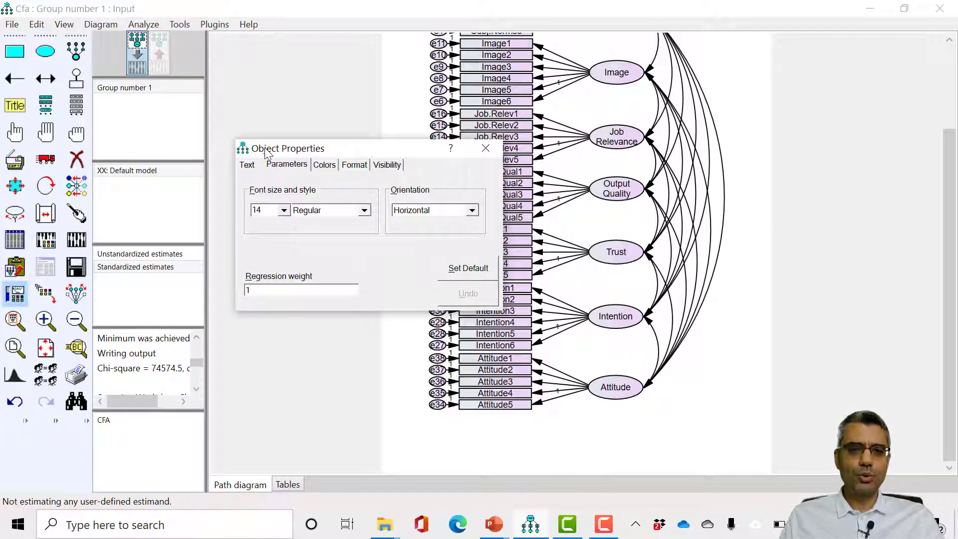
{"action": "left_click", "coordinate": [288, 168]}
{"action": "left_click_drag", "start_coordinate": [254, 291], "coordinate": [229, 292]}
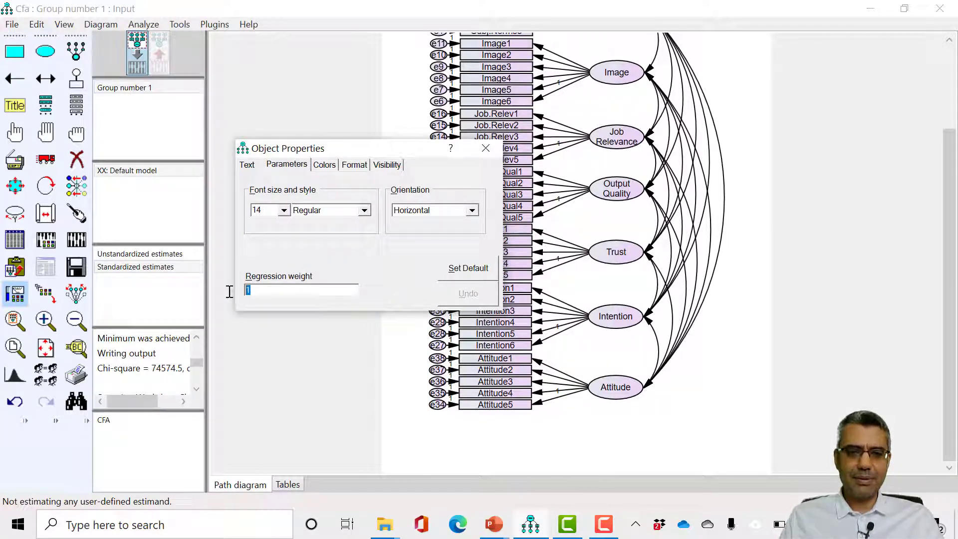
{"action": "left_click", "coordinate": [486, 148]}
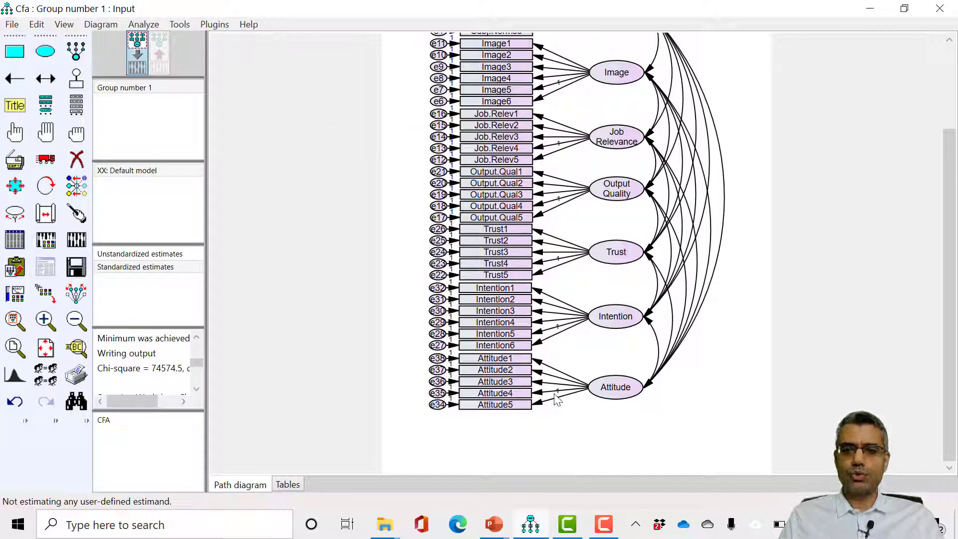
- Recalculate the estimates for the revised model and display the standardized estimates on the output path diagram
{"action": "left_click_drag", "start_coordinate": [951, 345], "coordinate": [957, 300]}
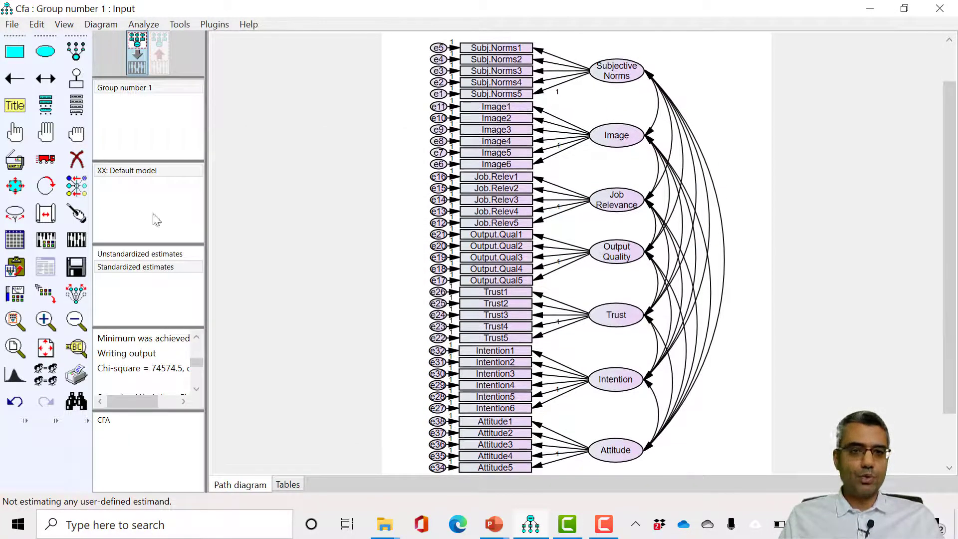
{"action": "left_click", "coordinate": [77, 240]}
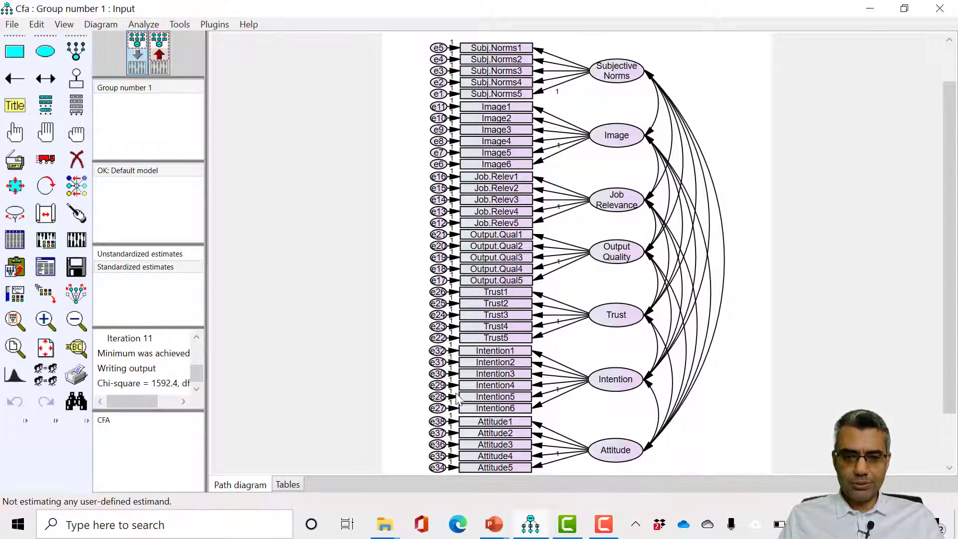
{"action": "left_click", "coordinate": [161, 55]}
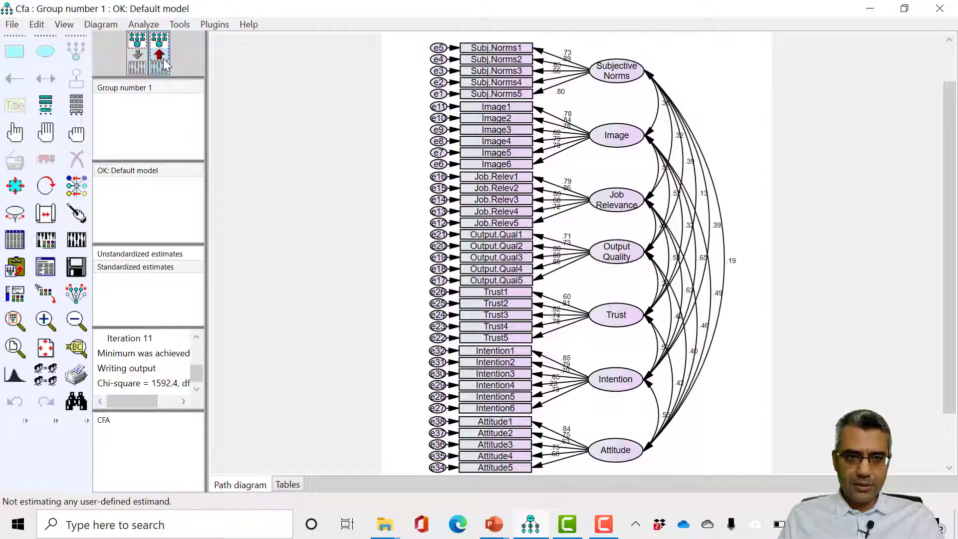
{"action": "left_click", "coordinate": [134, 268]}
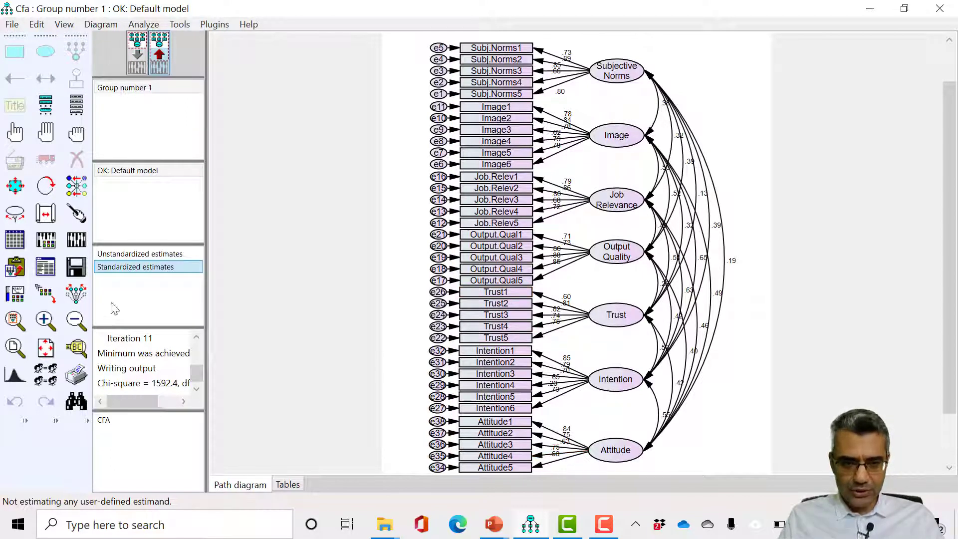
- Magnify the Intention loadings and shift the loading label on the Intention5 path so that it is readable
{"action": "left_click", "coordinate": [76, 348]}
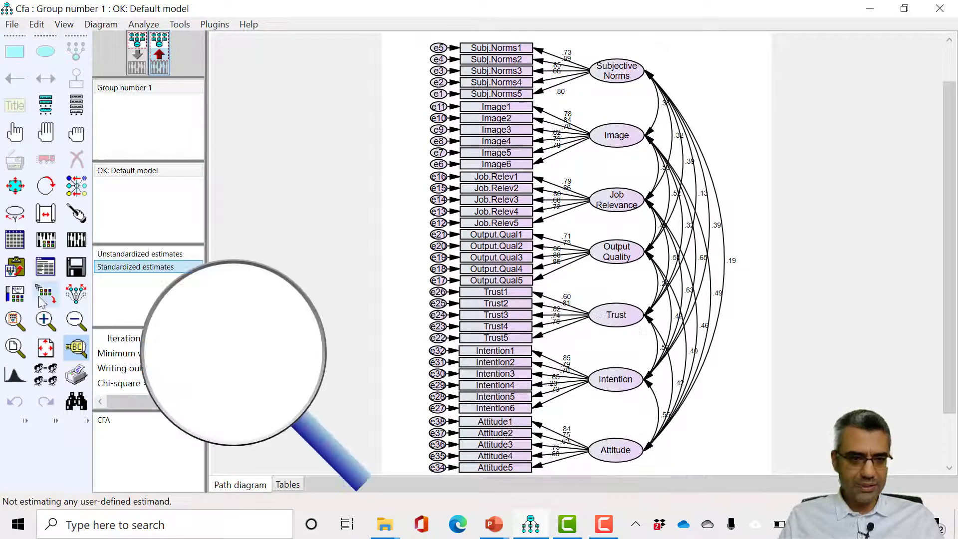
{"action": "left_click", "coordinate": [15, 214]}
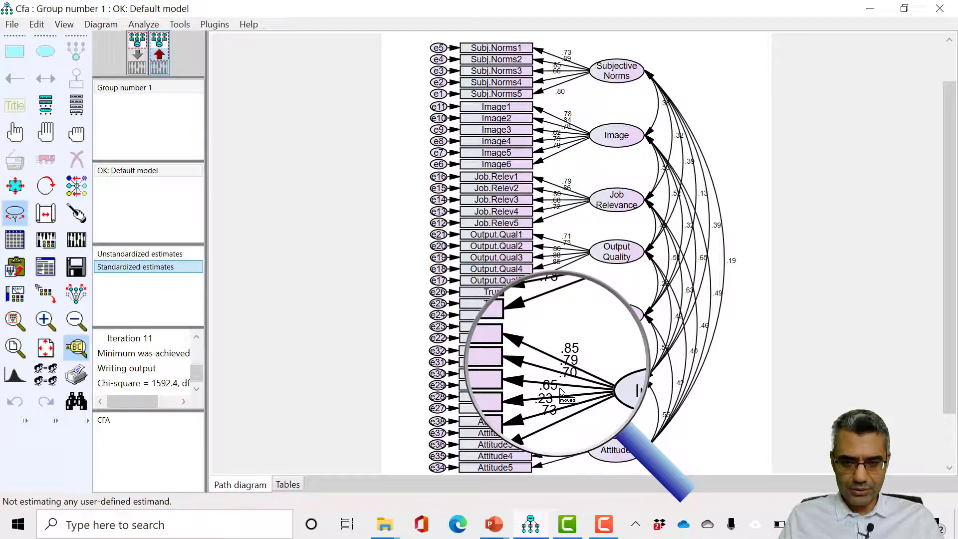
{"action": "left_click", "coordinate": [561, 395]}
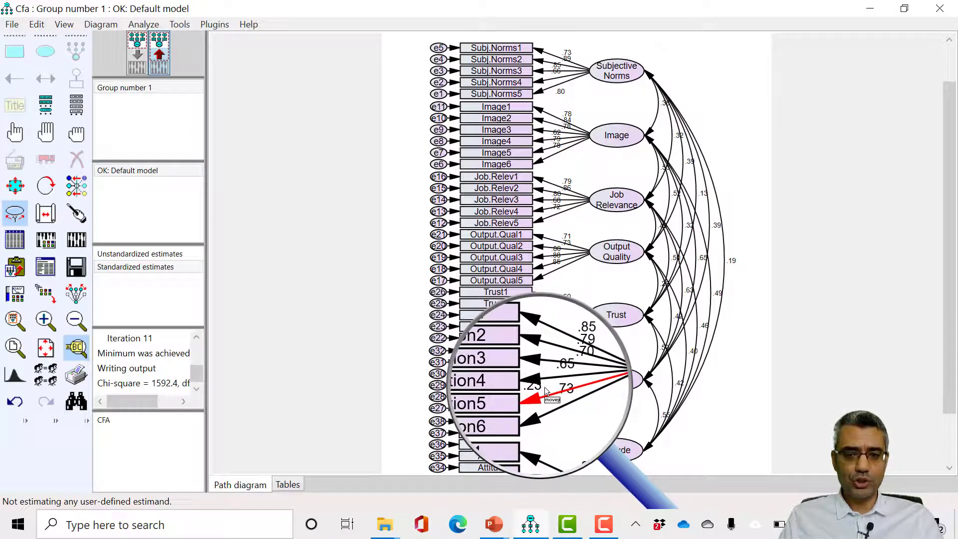
{"action": "left_click_drag", "start_coordinate": [549, 389], "coordinate": [562, 382]}
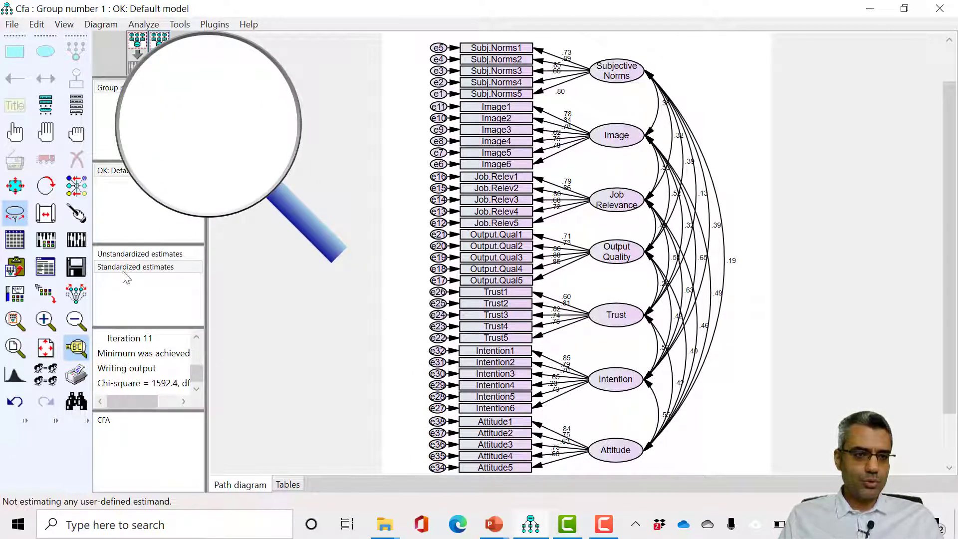
{"action": "left_click", "coordinate": [76, 348]}
- Erase the Intention5 indicator and its error term e28 from the input path diagram
{"action": "left_click", "coordinate": [145, 59]}
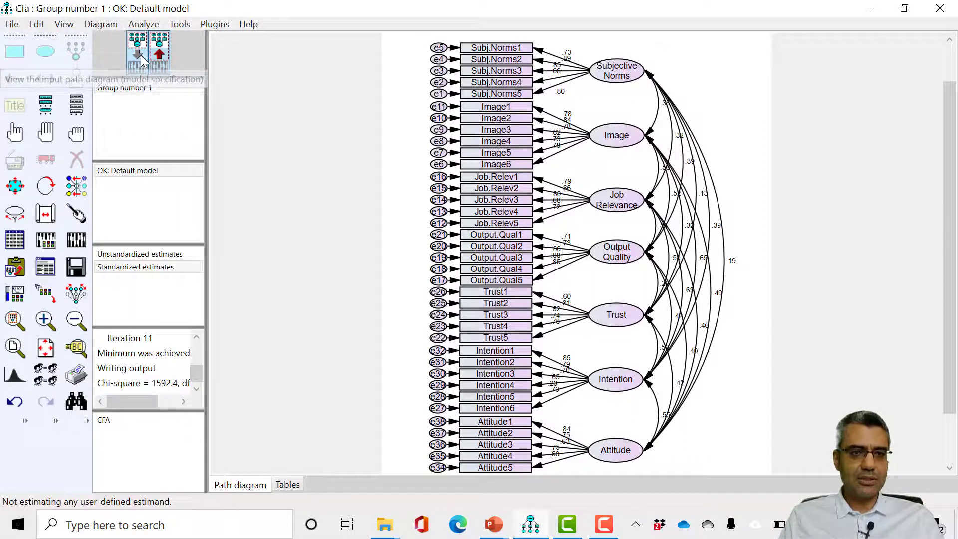
{"action": "left_click", "coordinate": [76, 158]}
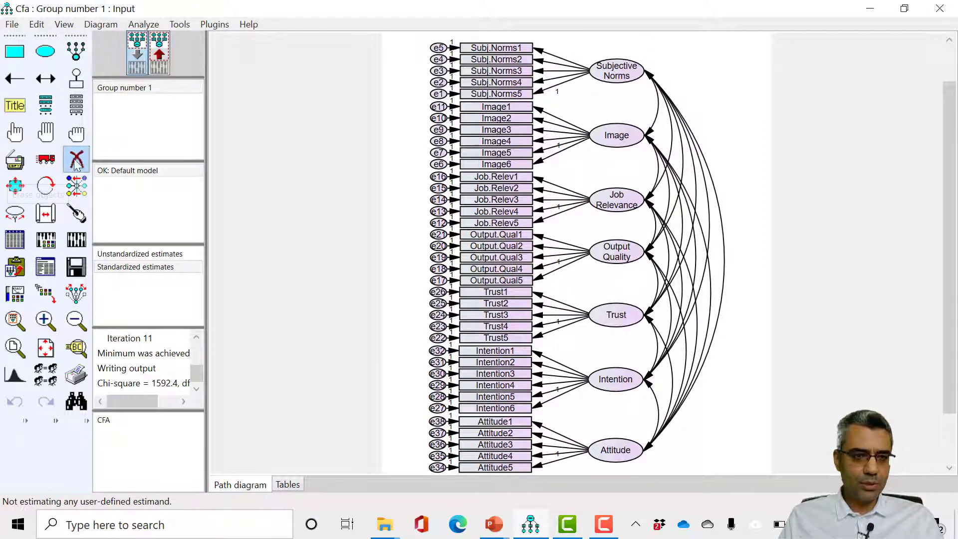
{"action": "left_click", "coordinate": [505, 397]}
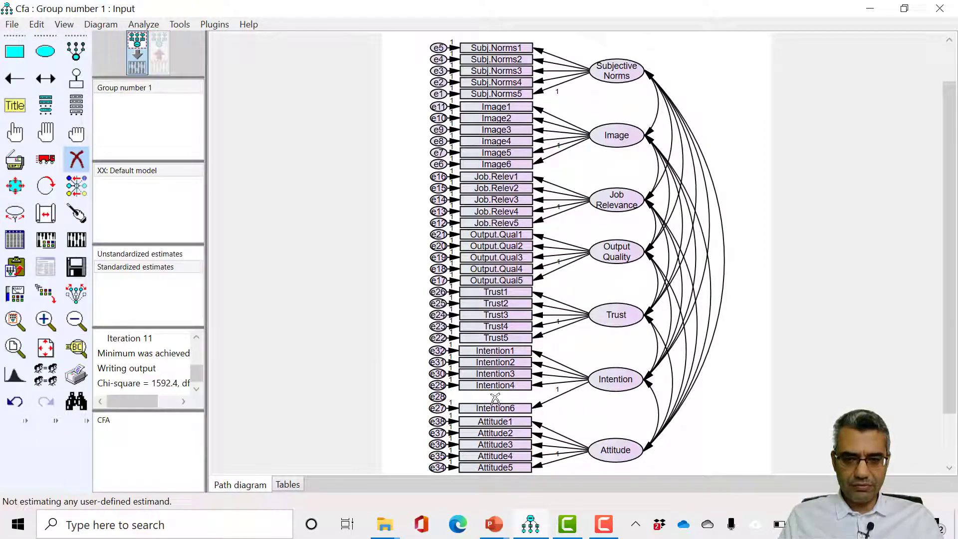
{"action": "left_click", "coordinate": [438, 397]}
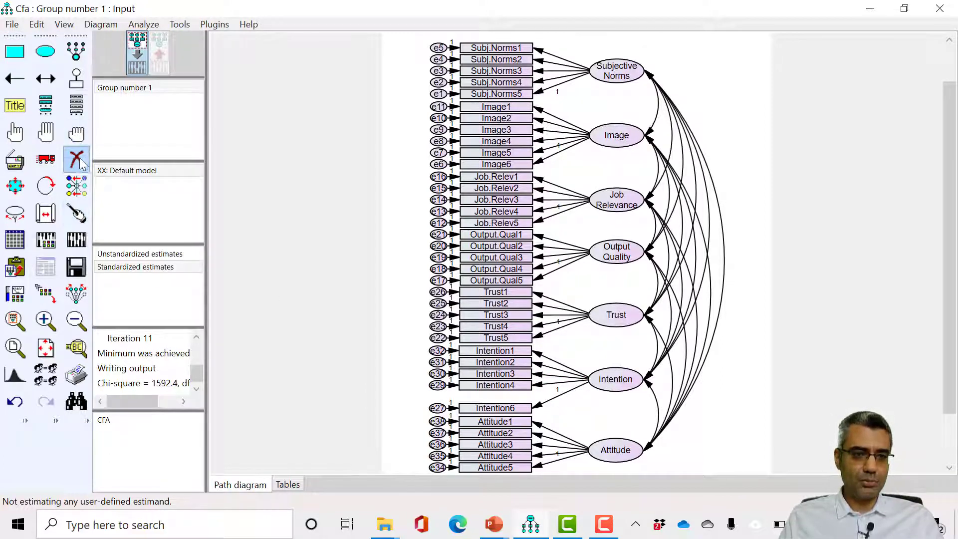
- Recalculate the estimates without Intention5 and inspect the standardized loadings on the output path diagram under magnification
{"action": "left_click", "coordinate": [77, 240]}
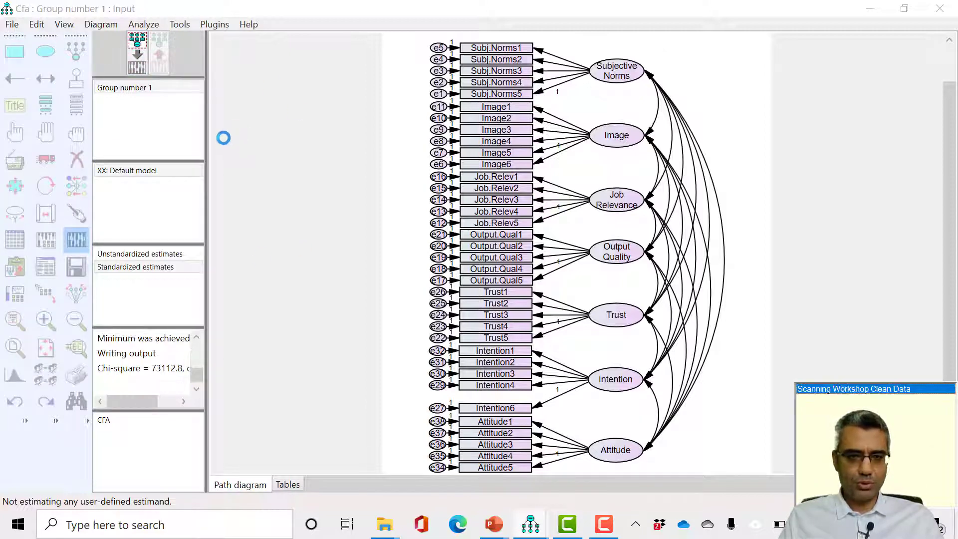
{"action": "left_click", "coordinate": [77, 346]}
{"action": "left_click", "coordinate": [160, 50]}
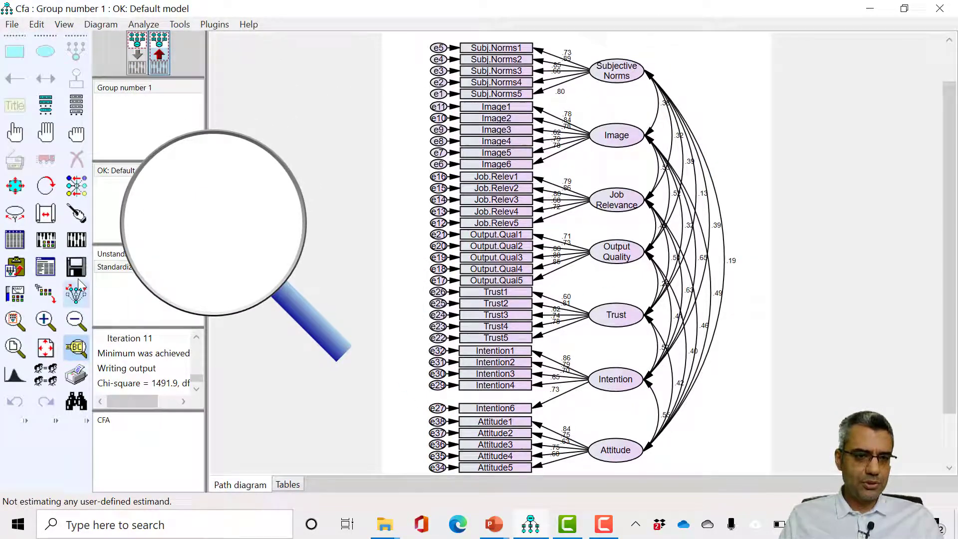
{"action": "left_click_drag", "start_coordinate": [332, 210], "coordinate": [85, 359]}
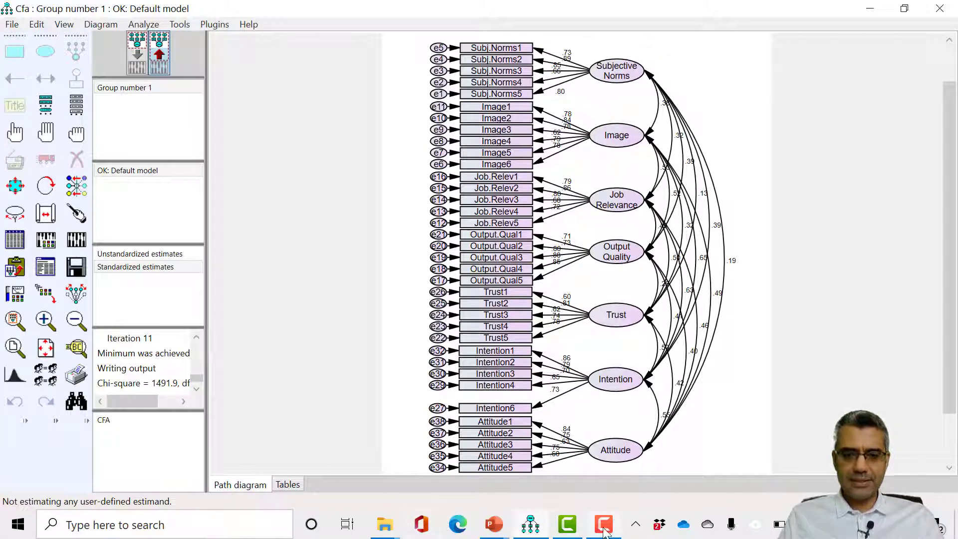
- Switch to the PowerPoint slide show to review the measurement model assessment steps, and return to Amos
{"action": "mouse_move", "coordinate": [495, 524]}
{"action": "left_click", "coordinate": [575, 449]}
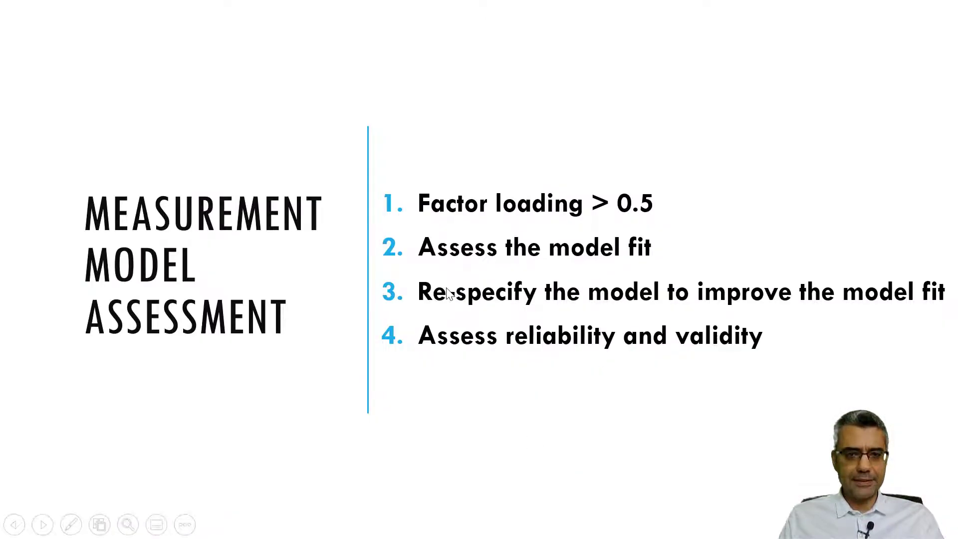
{"action": "key", "text": "alt+Tab"}
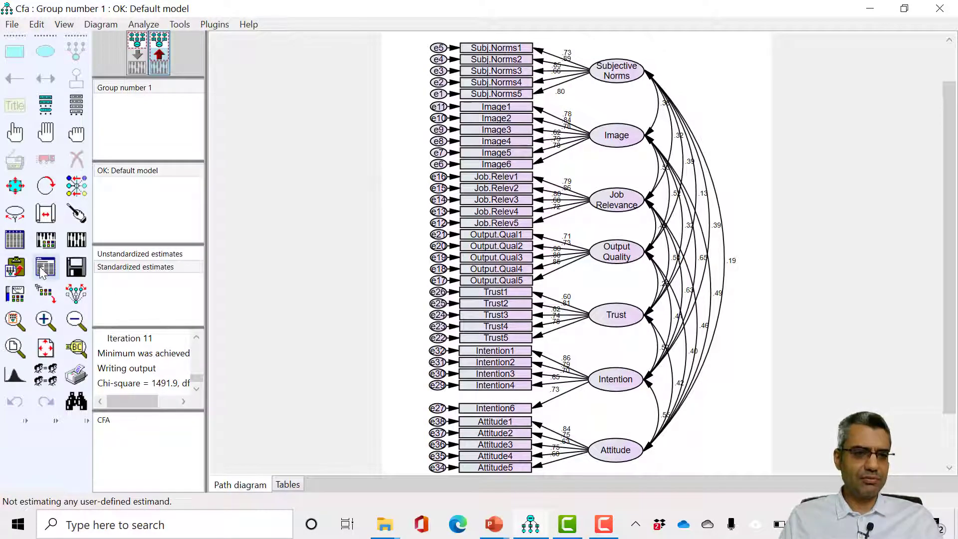
- Open the text output, look through the scalar estimates, and display the Model Fit summary
{"action": "left_click", "coordinate": [41, 271]}
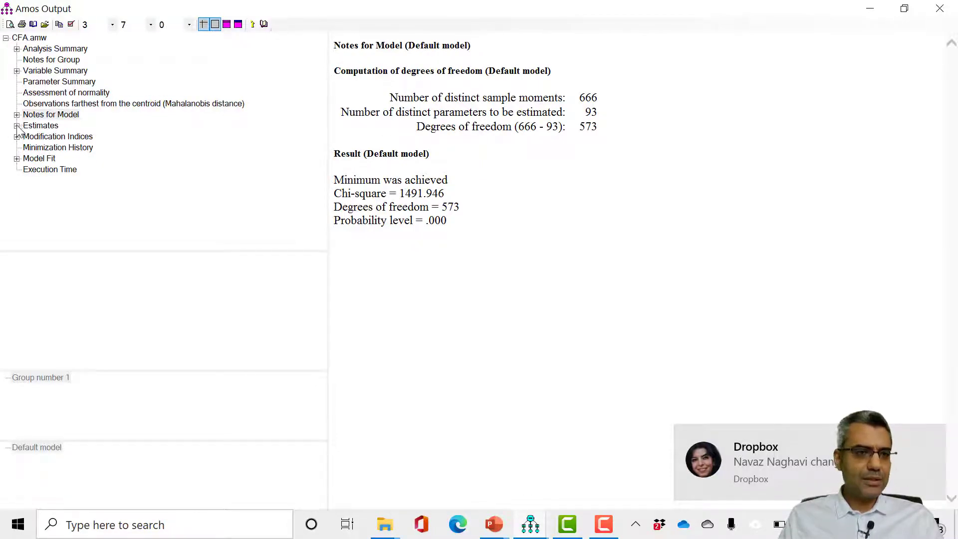
{"action": "left_click", "coordinate": [37, 125]}
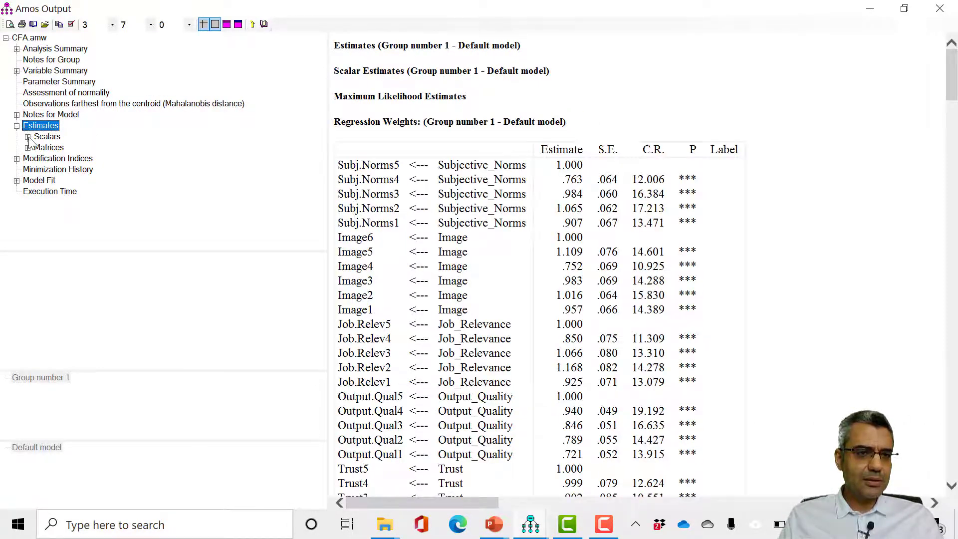
{"action": "left_click", "coordinate": [28, 138]}
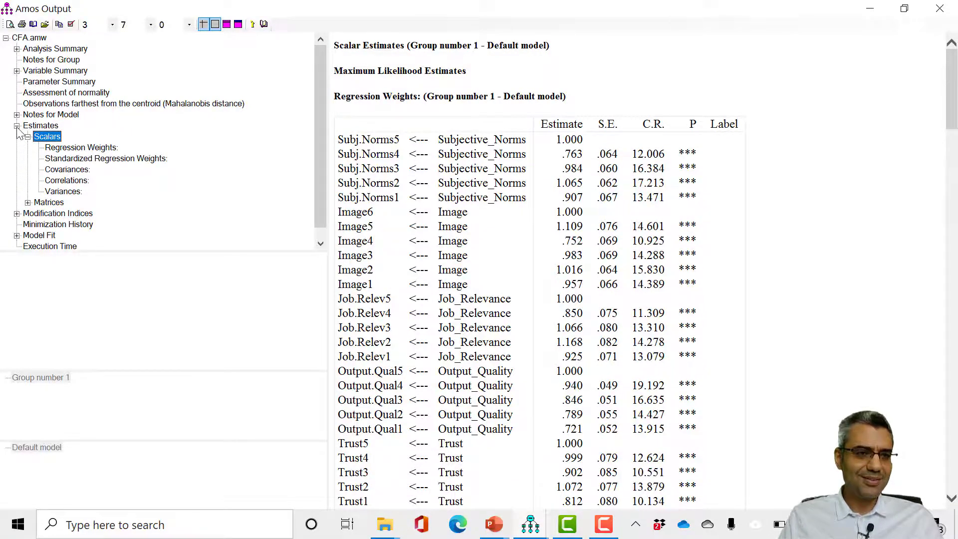
{"action": "left_click", "coordinate": [17, 126]}
{"action": "left_click", "coordinate": [39, 159]}
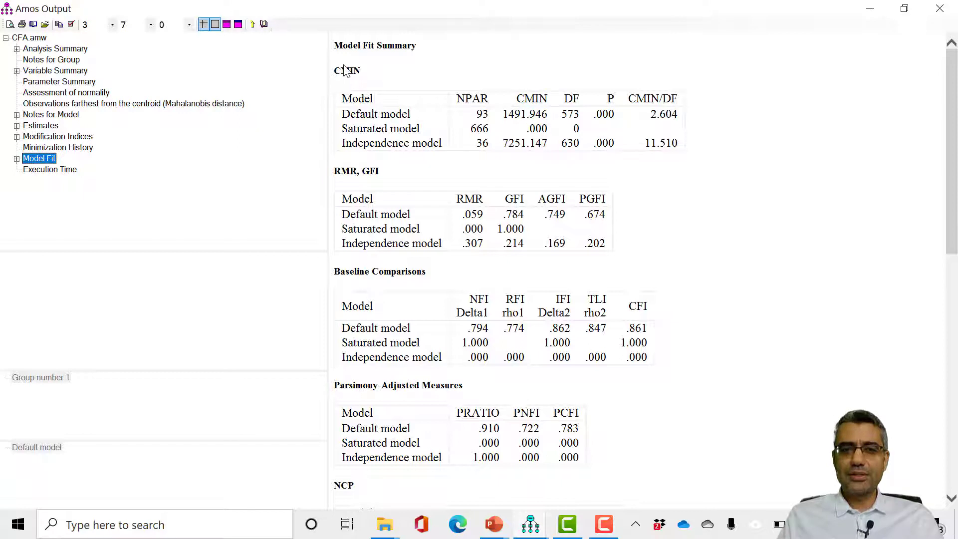
- Examine the CMIN, Baseline Comparisons and RMSEA tables in the model fit summary
{"action": "left_click_drag", "start_coordinate": [346, 71], "coordinate": [705, 143]}
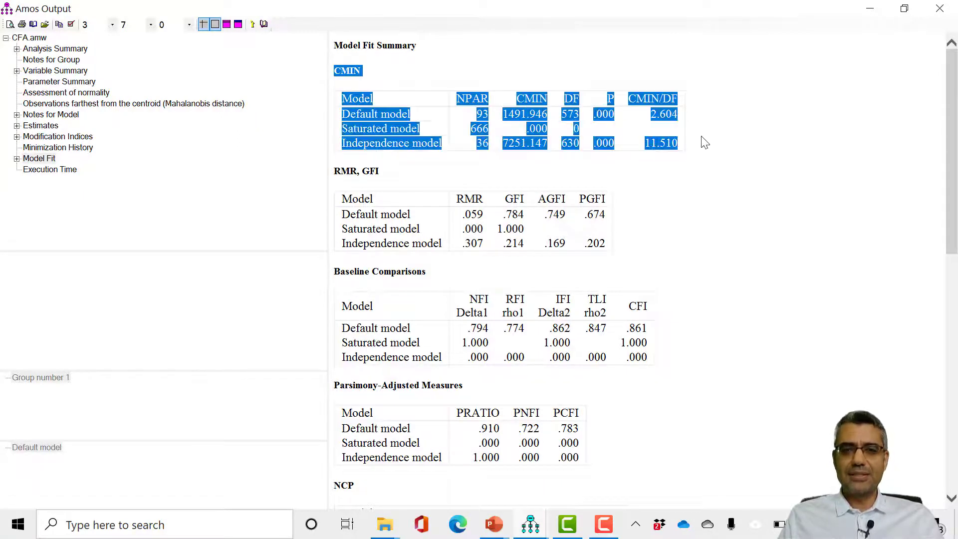
{"action": "left_click", "coordinate": [520, 128]}
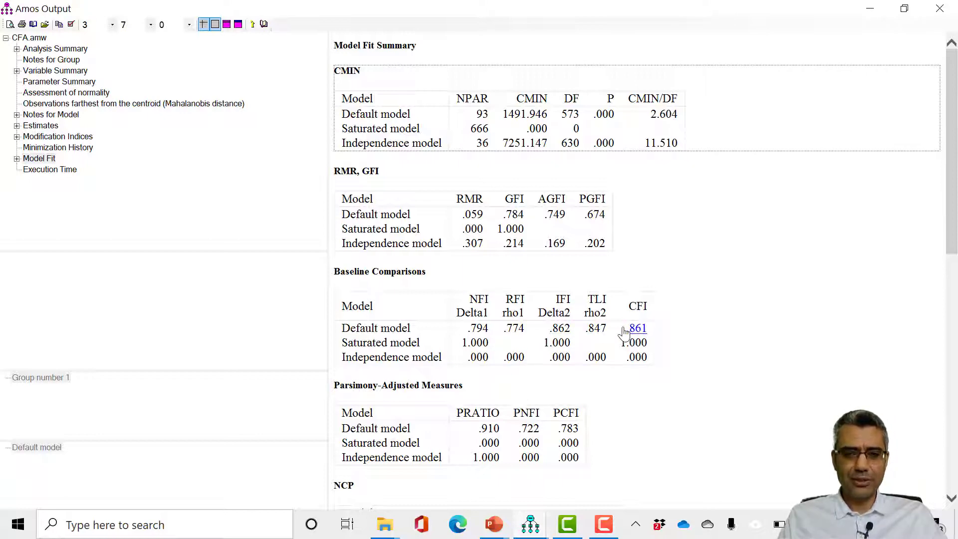
{"action": "scroll", "coordinate": [956, 323], "scroll_direction": "down", "scroll_amount": 3}
{"action": "scroll", "coordinate": [956, 323], "scroll_direction": "down", "scroll_amount": 5}
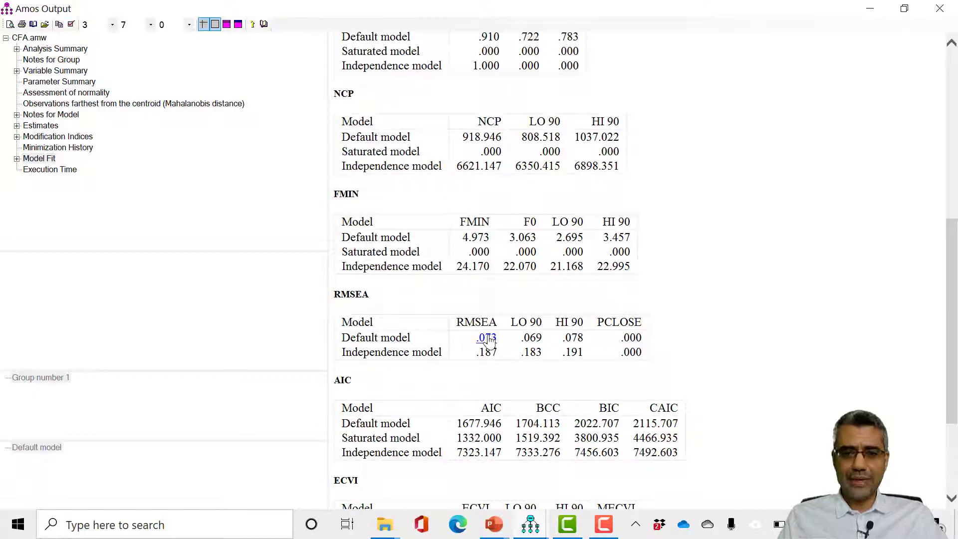
{"action": "left_click_drag", "start_coordinate": [957, 364], "coordinate": [956, 192]}
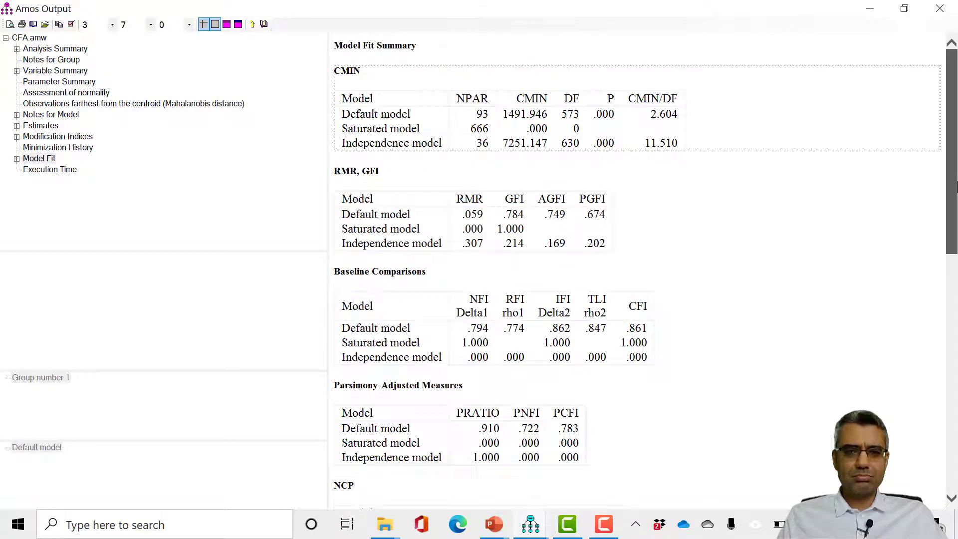
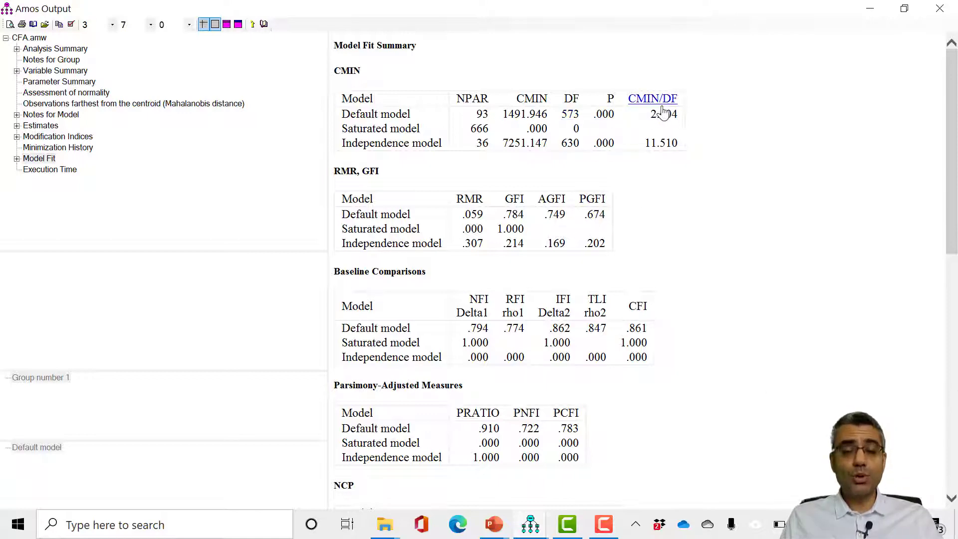
- Compare the fit indices with the Recommended Criteria for Fit Indices slide in PowerPoint, and close the Amos output
{"action": "key", "text": "alt+Tab"}
{"action": "key", "text": "Right"}
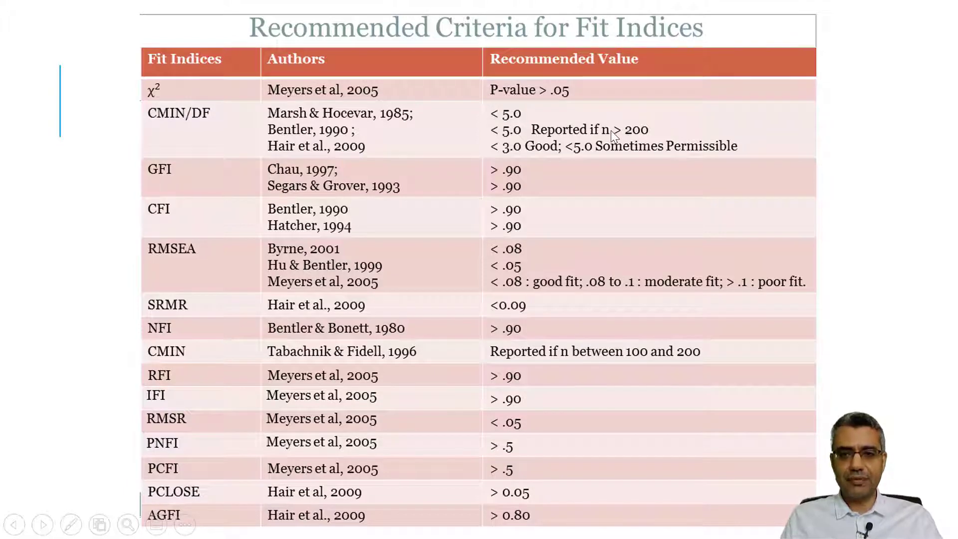
{"action": "key", "text": "alt+Tab"}
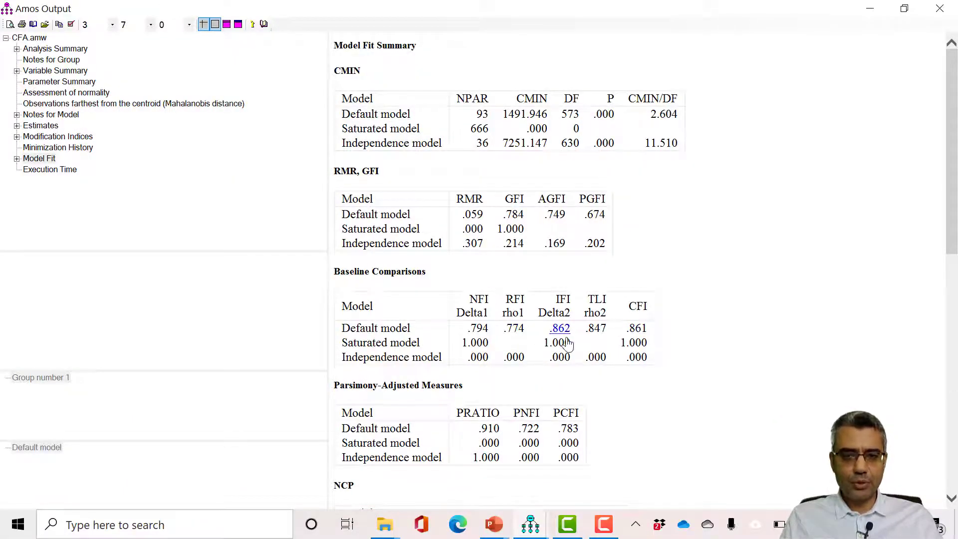
{"action": "scroll", "coordinate": [559, 344], "scroll_direction": "down", "scroll_amount": 9}
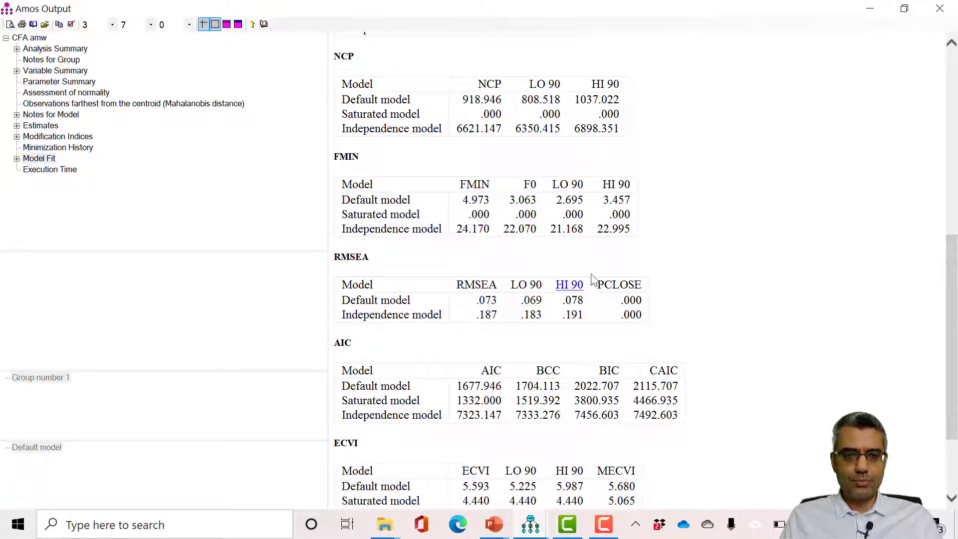
{"action": "scroll", "coordinate": [573, 275], "scroll_direction": "up", "scroll_amount": 9}
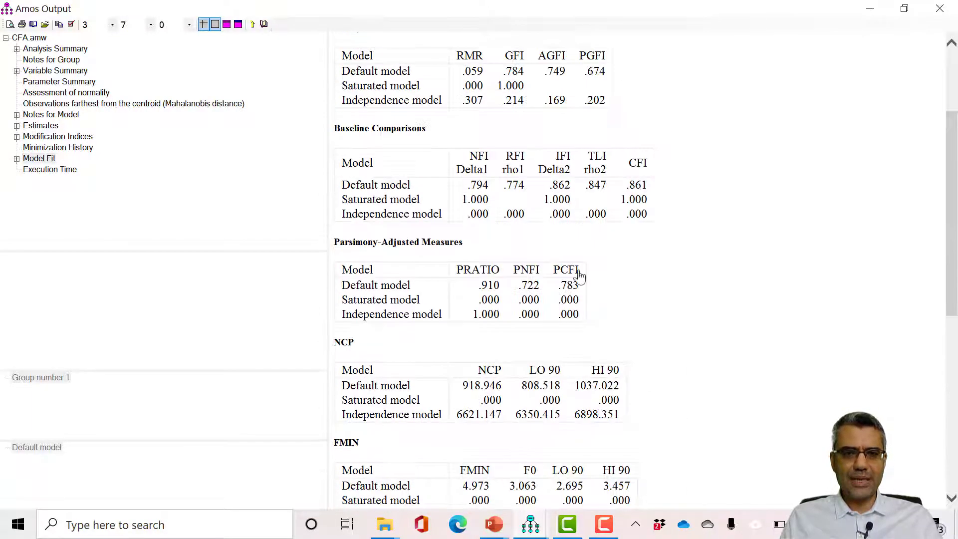
{"action": "left_click", "coordinate": [934, 14]}
- Return to the Amos path diagram, compute the Standardized RMR with its plugin by recalculating the estimates, and close the result
{"action": "key", "text": "alt+Tab"}
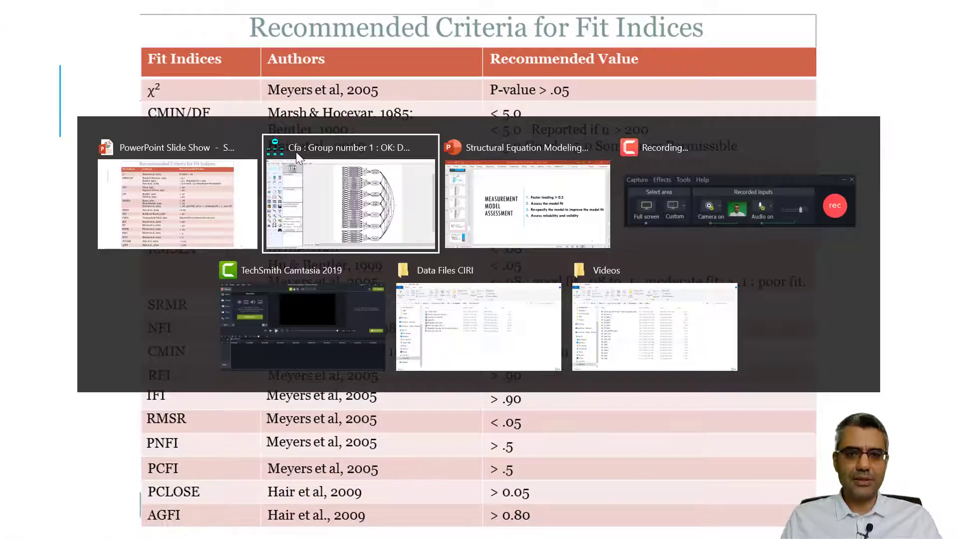
{"action": "left_click", "coordinate": [211, 26]}
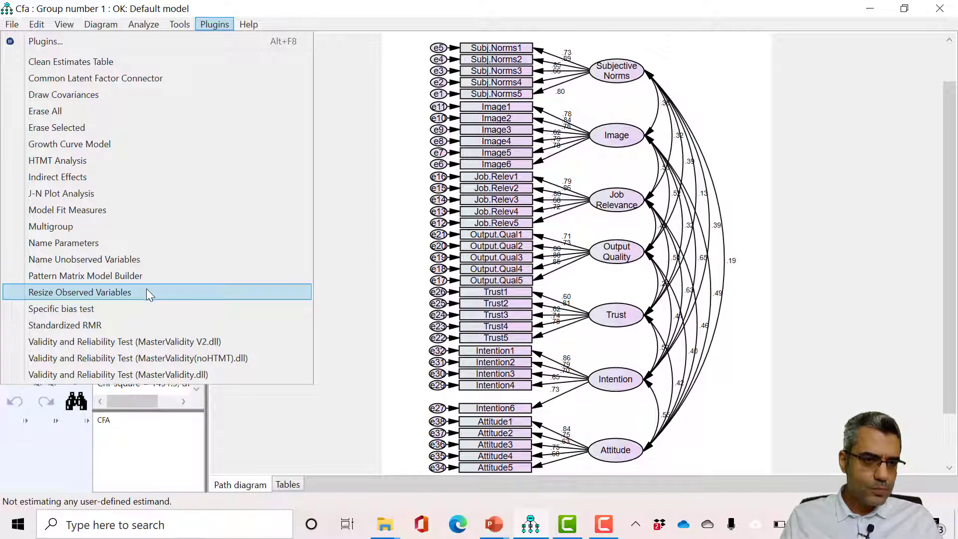
{"action": "left_click", "coordinate": [109, 328]}
{"action": "left_click_drag", "start_coordinate": [179, 77], "coordinate": [374, 96]}
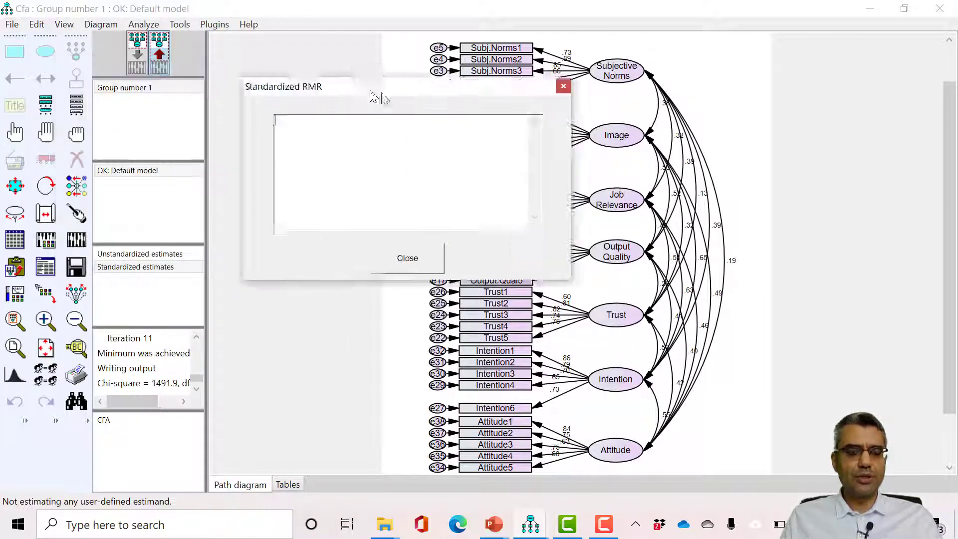
{"action": "left_click", "coordinate": [77, 244]}
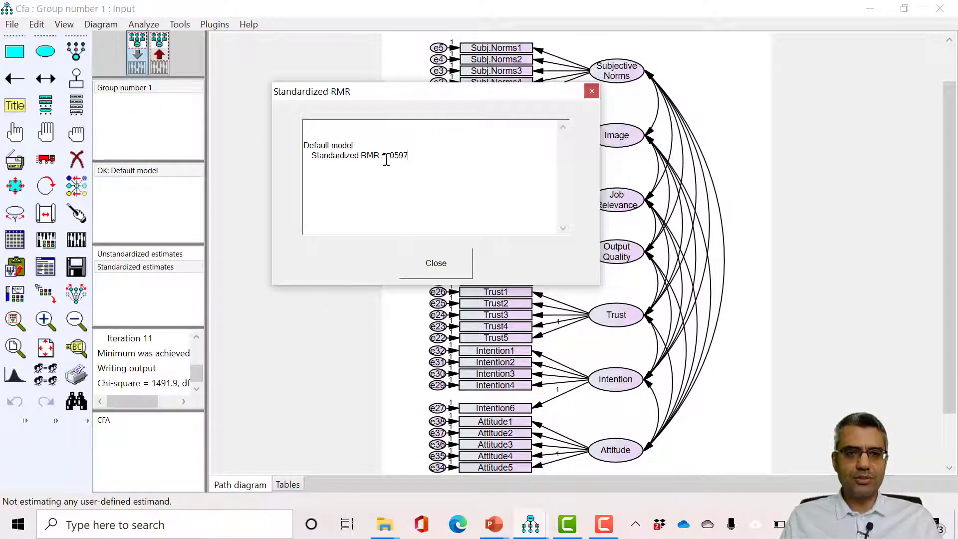
{"action": "left_click", "coordinate": [434, 261]}
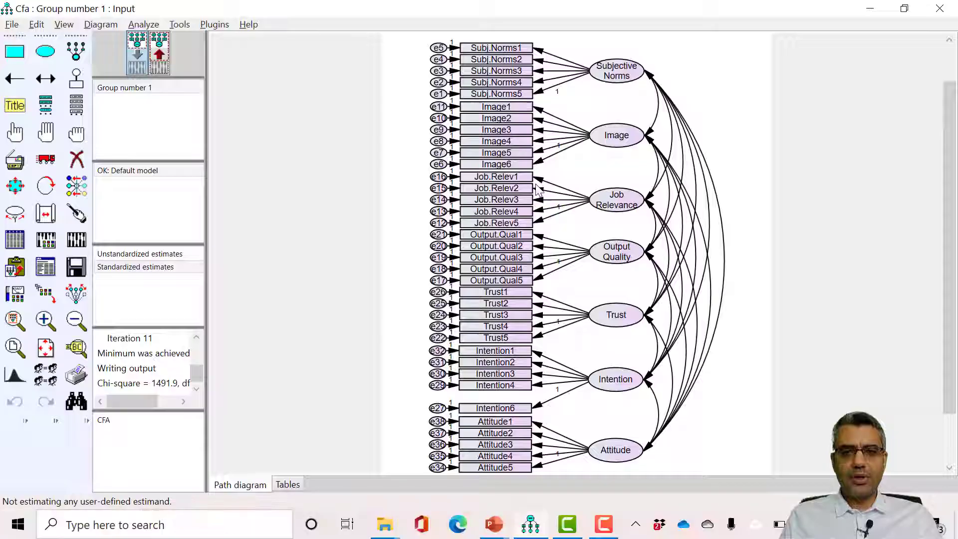
- Return to the path diagram after switching between windows, and reopen the text output of the re-estimated model
{"action": "key", "text": "alt+Tab"}
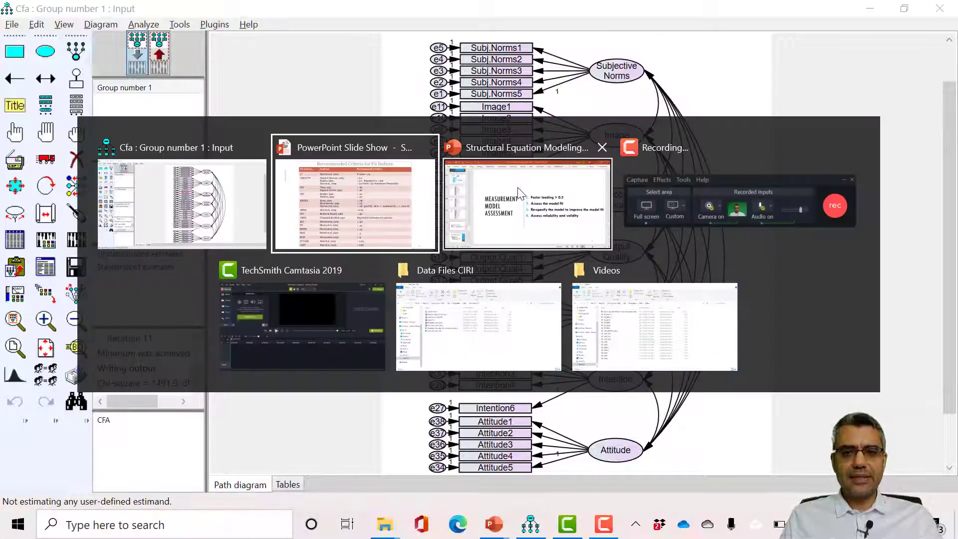
{"action": "key", "text": "alt+Tab"}
{"action": "key", "text": "alt+Tab"}
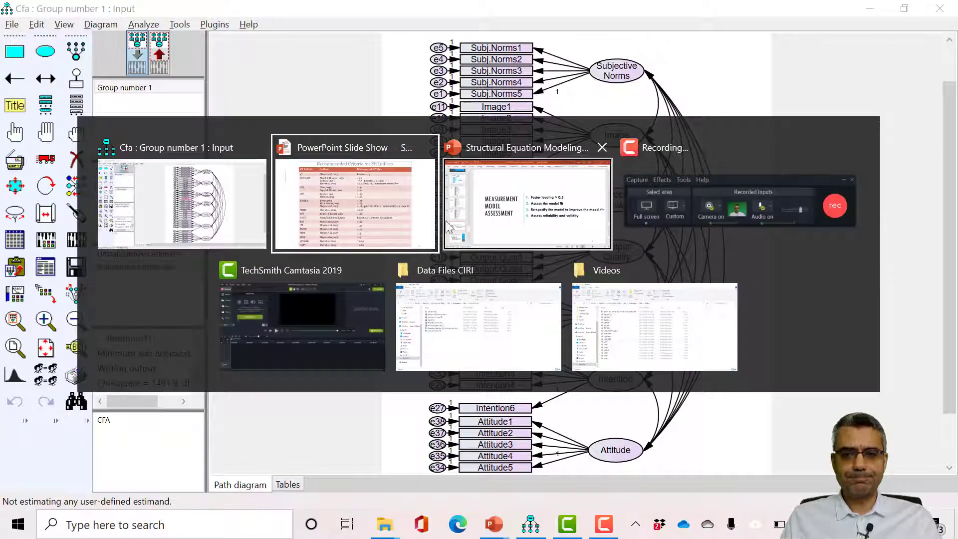
{"action": "left_click", "coordinate": [214, 213]}
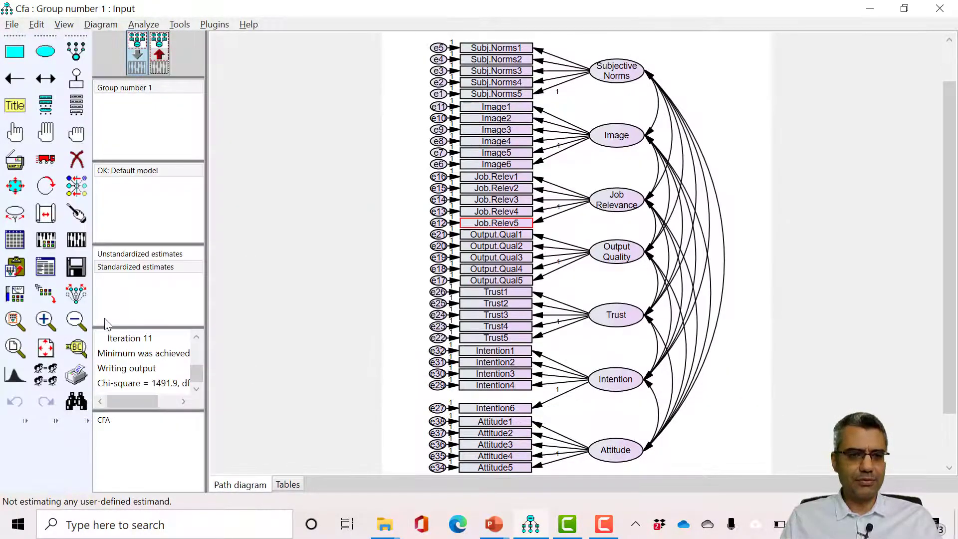
{"action": "left_click", "coordinate": [45, 268]}
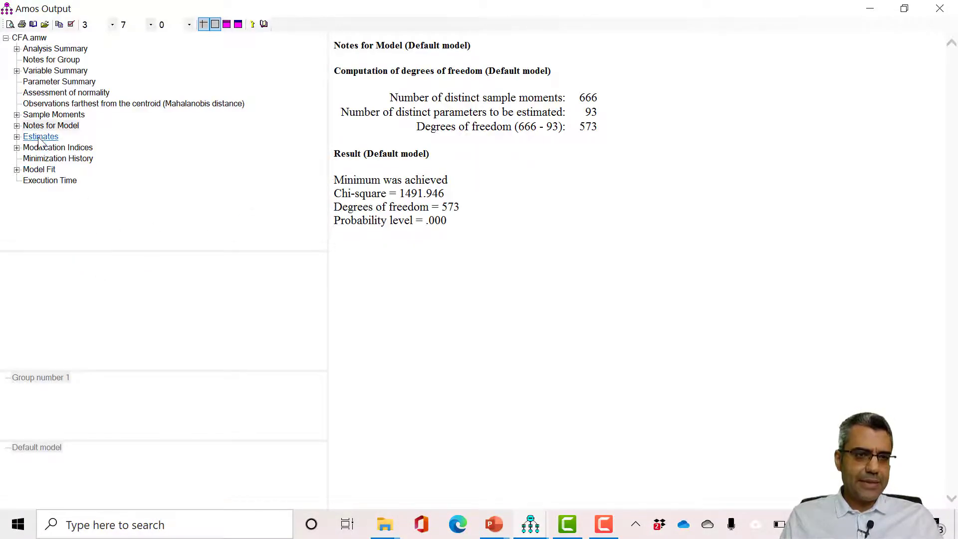
- Review the model fit summary of the re-estimated model in the output
{"action": "left_click", "coordinate": [41, 137]}
{"action": "left_click", "coordinate": [36, 170]}
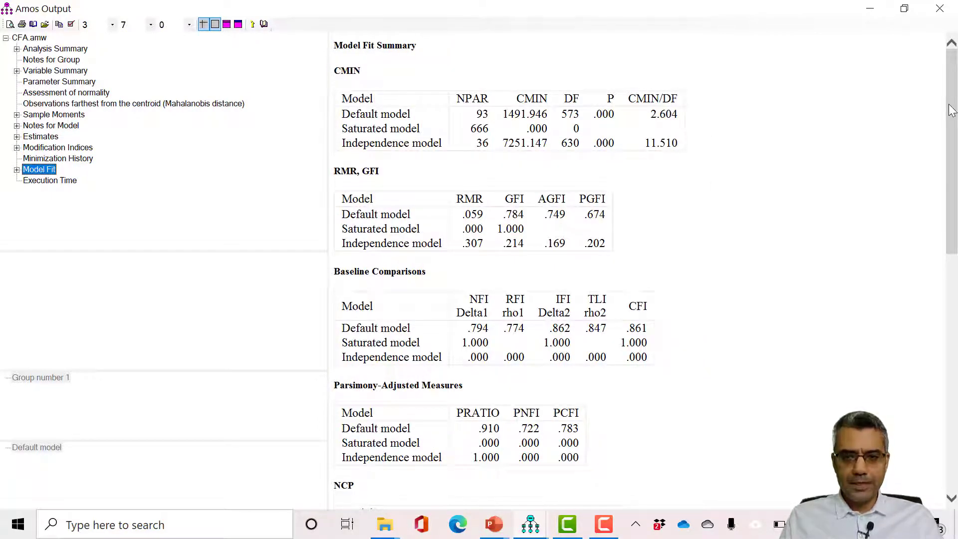
{"action": "left_click_drag", "start_coordinate": [953, 118], "coordinate": [952, 147]}
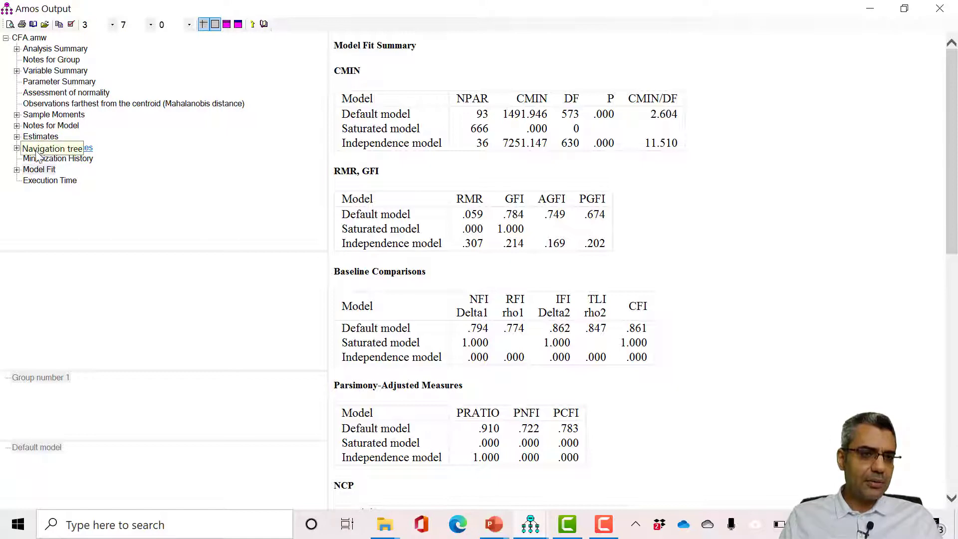
- Examine the covariance modification indices, starting with the e35 pairs with Output_Quality and e36
{"action": "left_click", "coordinate": [53, 150]}
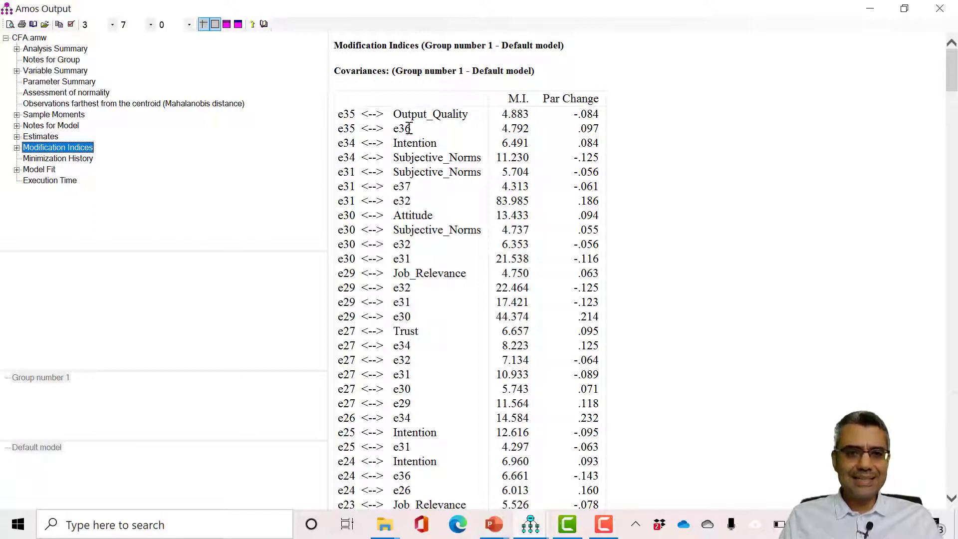
{"action": "mouse_move", "coordinate": [952, 88]}
{"action": "left_mouse_down"}
{"action": "mouse_move", "coordinate": [953, 286]}
{"action": "mouse_move", "coordinate": [952, 89]}
{"action": "left_mouse_up"}
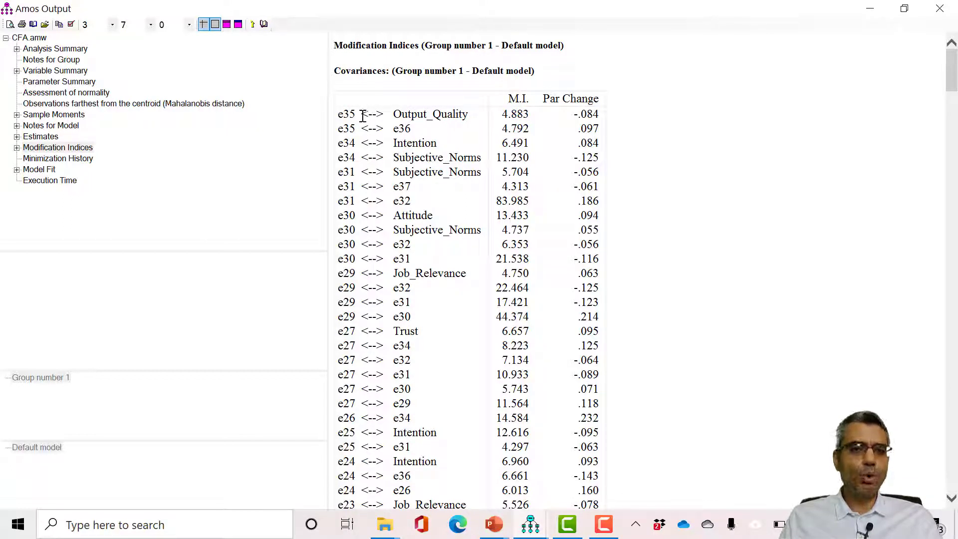
{"action": "scroll", "coordinate": [369, 122], "scroll_direction": "down", "scroll_amount": 1}
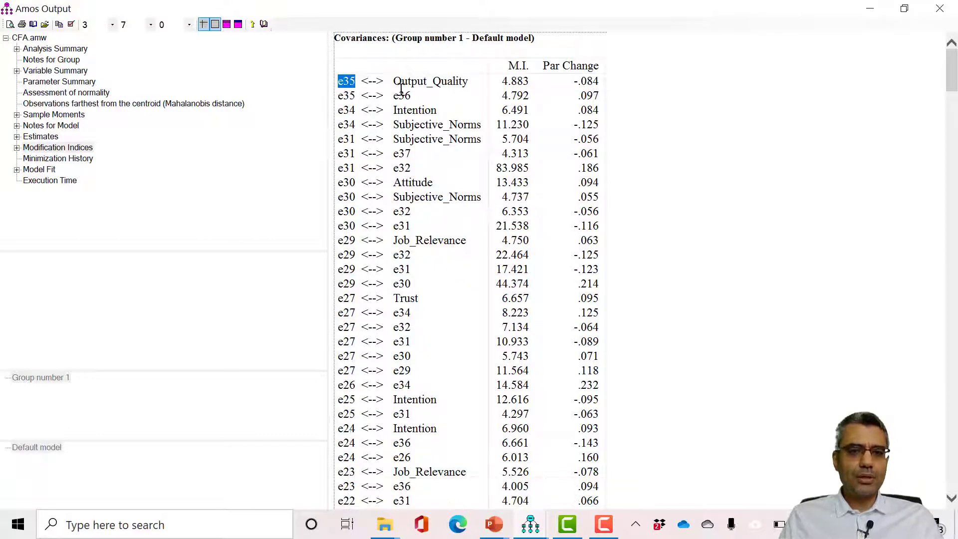
{"action": "left_click_drag", "start_coordinate": [397, 80], "coordinate": [465, 93]}
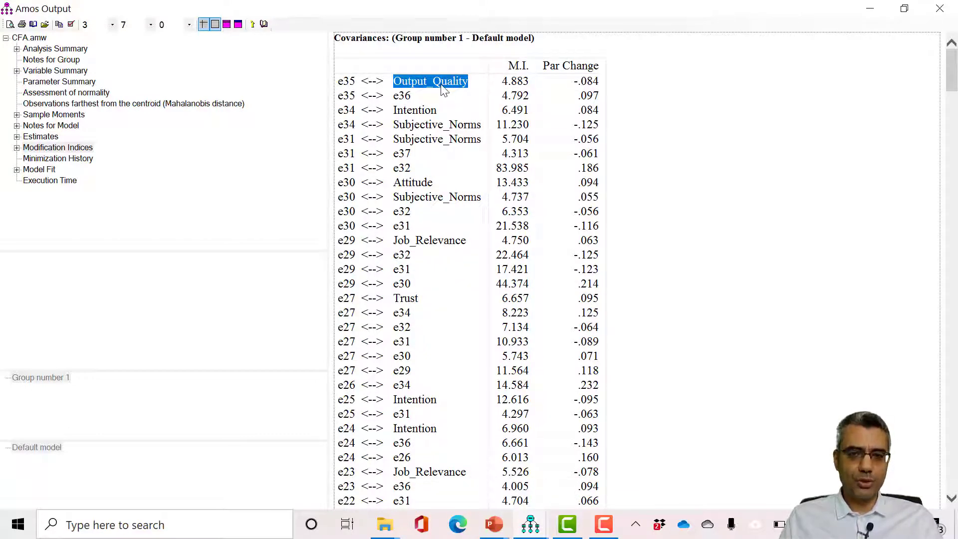
{"action": "left_click_drag", "start_coordinate": [340, 81], "coordinate": [464, 80]}
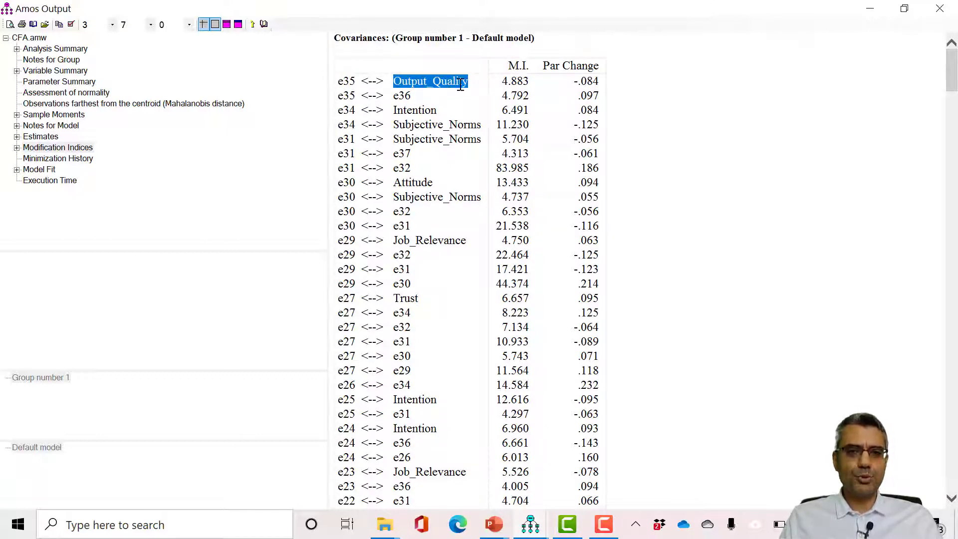
{"action": "left_click_drag", "start_coordinate": [339, 100], "coordinate": [358, 95]}
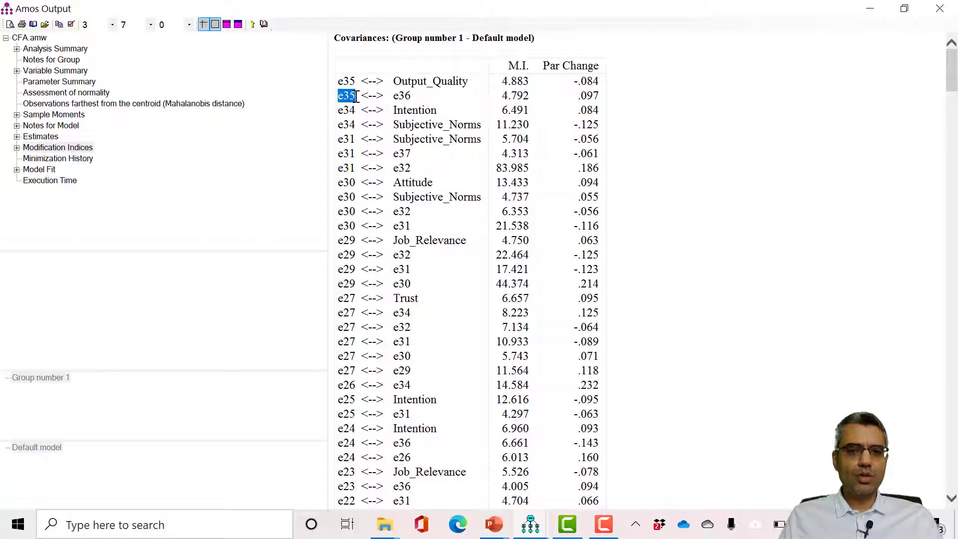
{"action": "left_click", "coordinate": [490, 94]}
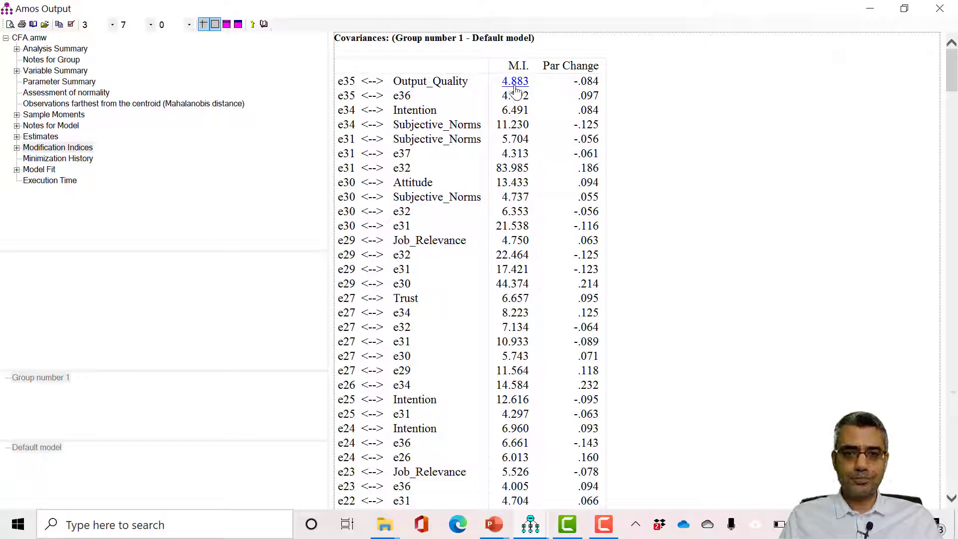
{"action": "left_click", "coordinate": [347, 95]}
{"action": "left_click", "coordinate": [402, 95]}
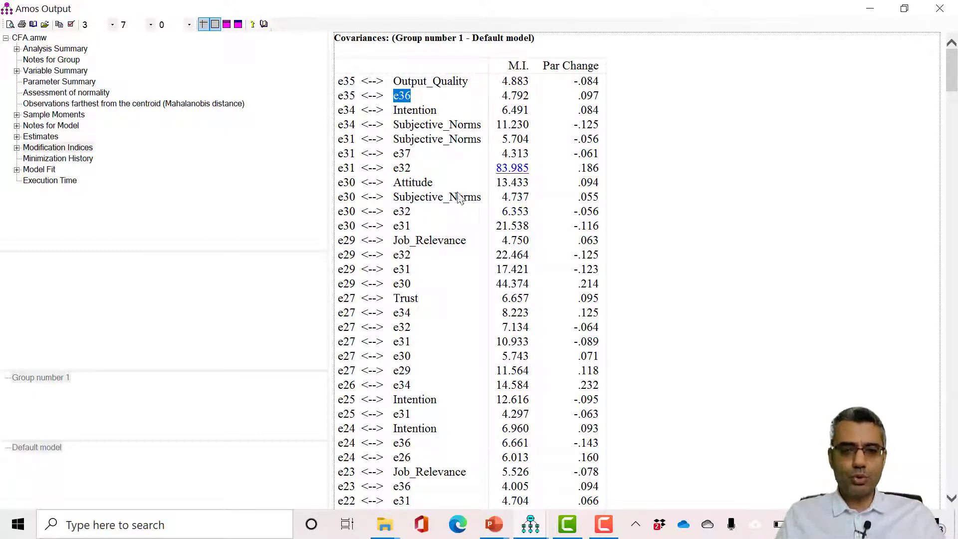
- Examine the modification index and parameter change for the e31–e32 covariance, and scan the remaining covariance rows
{"action": "scroll", "coordinate": [445, 311], "scroll_direction": "down", "scroll_amount": 3}
{"action": "scroll", "coordinate": [502, 262], "scroll_direction": "up", "scroll_amount": 3}
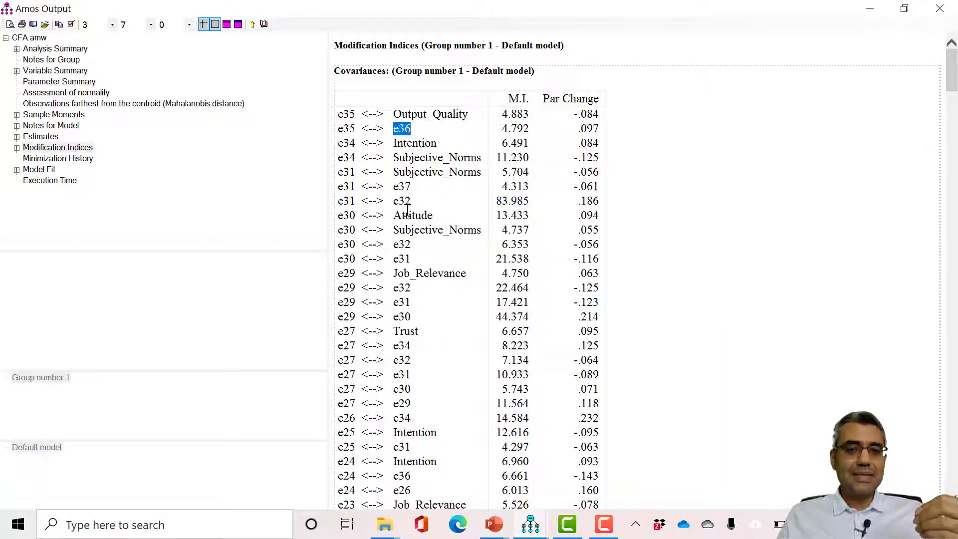
{"action": "left_click_drag", "start_coordinate": [339, 200], "coordinate": [423, 202]}
{"action": "scroll", "coordinate": [424, 201], "scroll_direction": "down", "scroll_amount": 2}
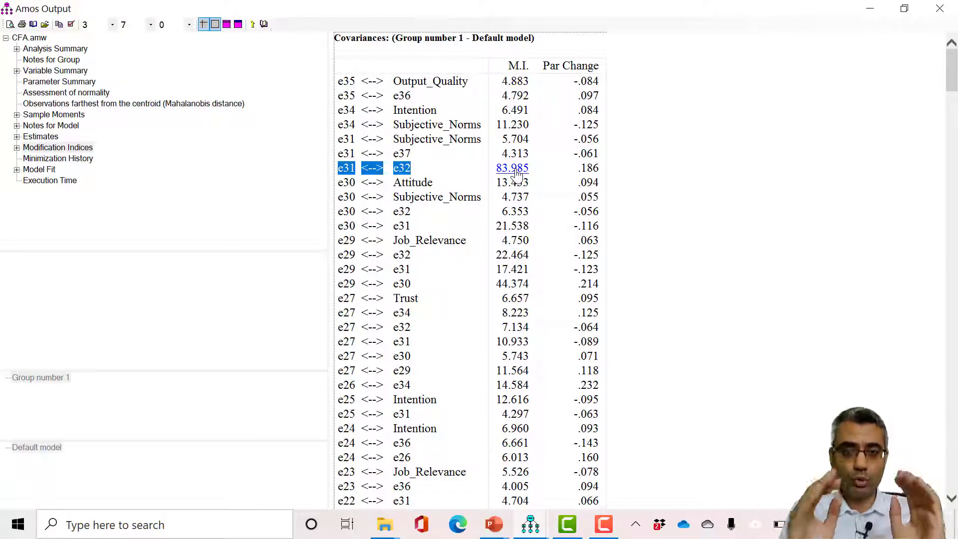
{"action": "scroll", "coordinate": [538, 246], "scroll_direction": "up", "scroll_amount": 1}
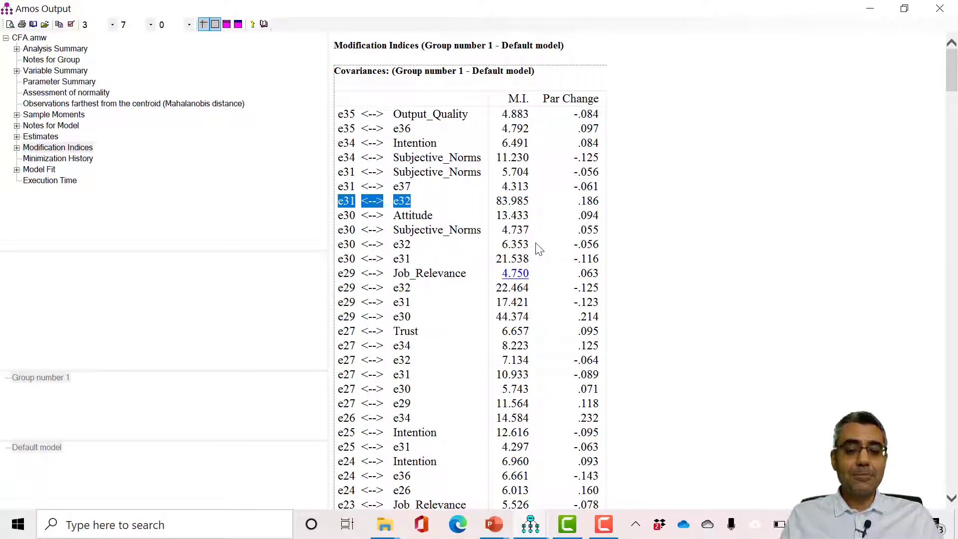
{"action": "left_click", "coordinate": [580, 198]}
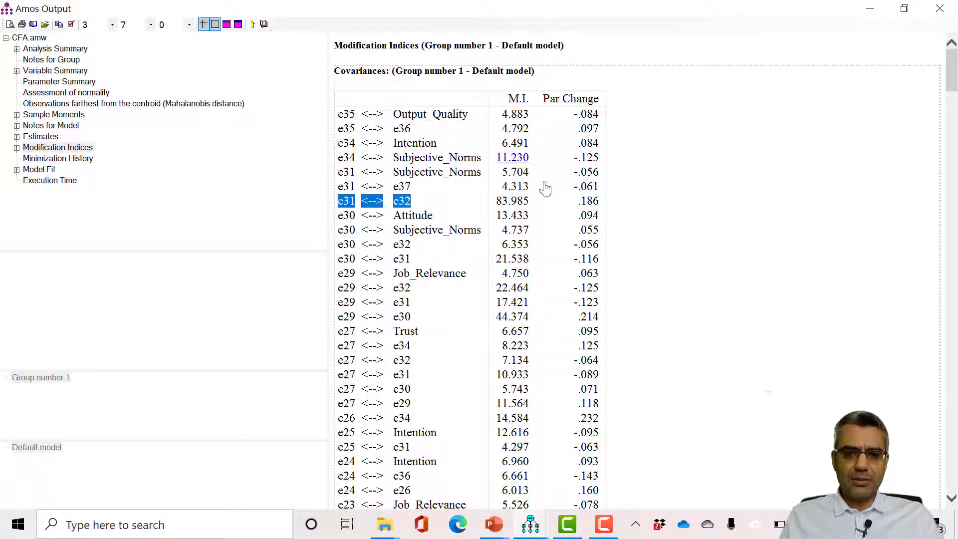
{"action": "left_click_drag", "start_coordinate": [952, 70], "coordinate": [952, 117]}
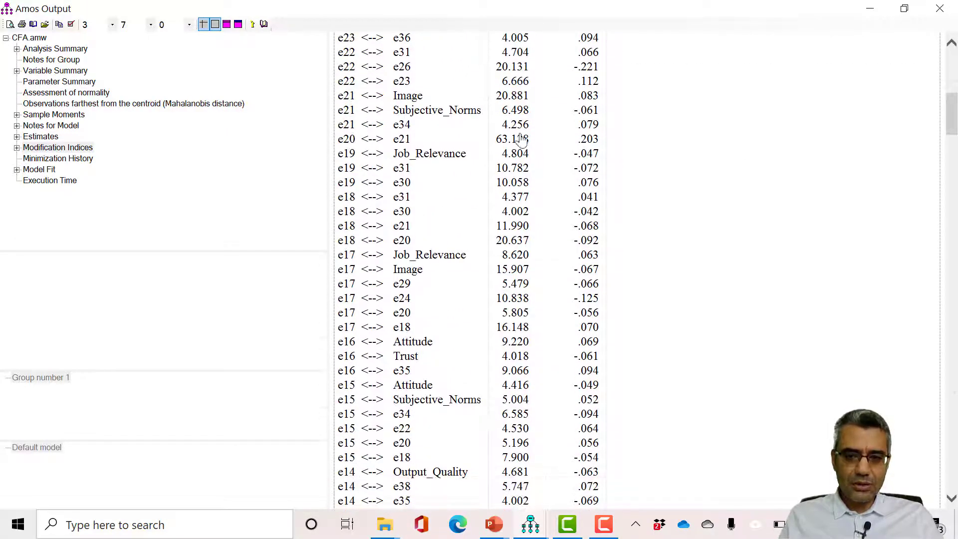
- Close the output and set the threshold for modification indices to 30 in the analysis properties
{"action": "left_click", "coordinate": [940, 8]}
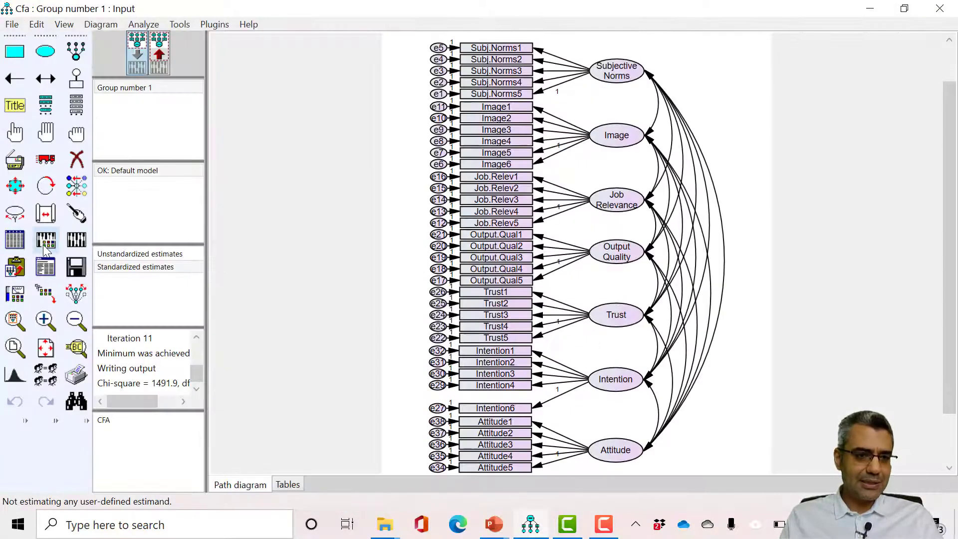
{"action": "left_click", "coordinate": [46, 242]}
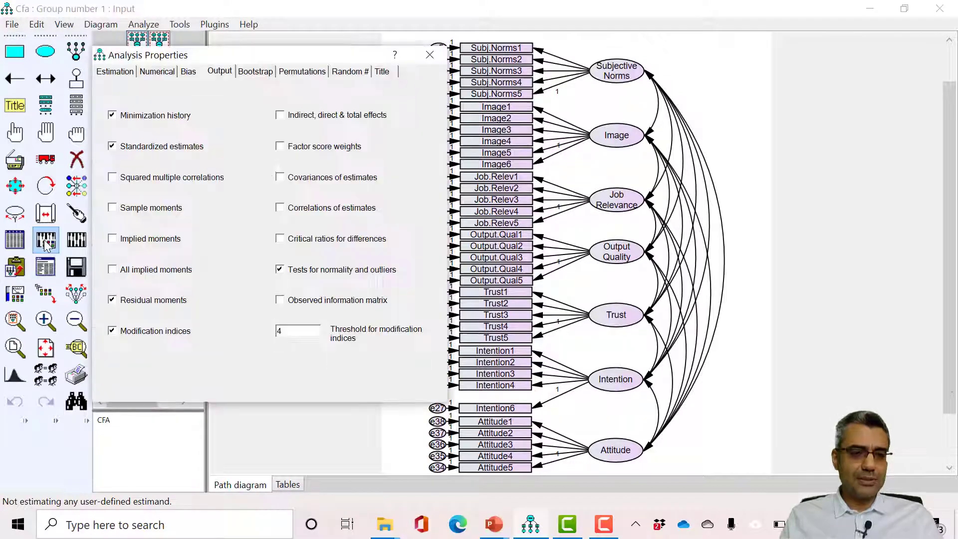
{"action": "double_click", "coordinate": [285, 331]}
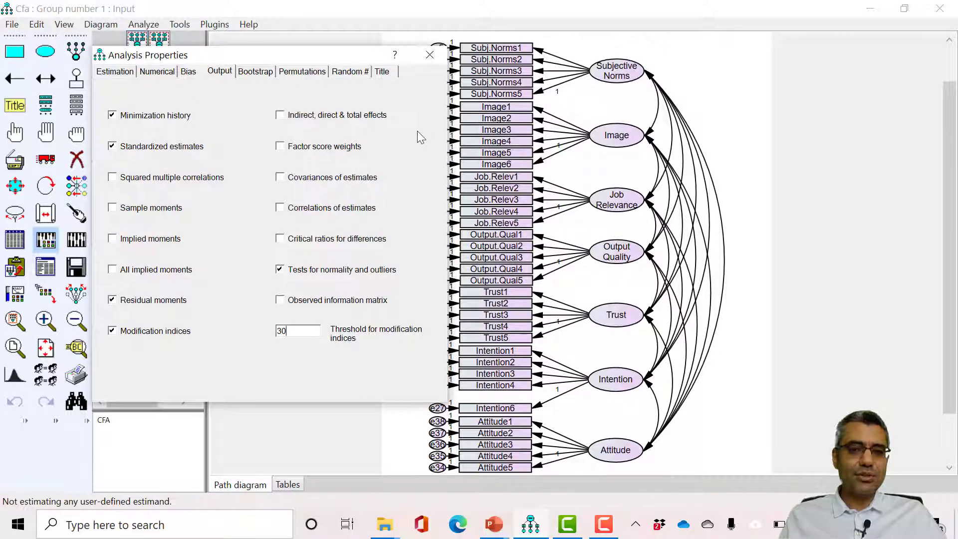
{"action": "left_click", "coordinate": [430, 54]}
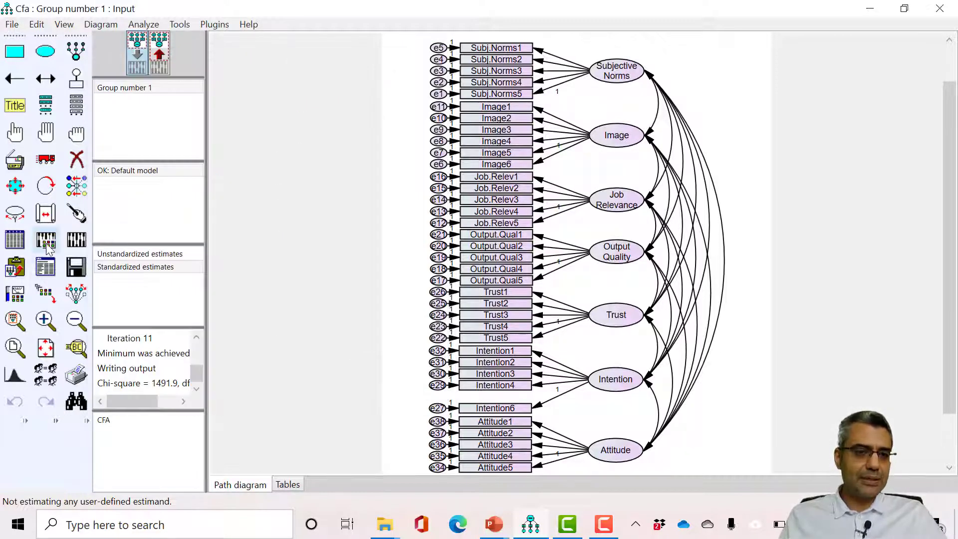
- Recalculate the estimates and open the modification indices in the new text output
{"action": "left_click", "coordinate": [71, 244]}
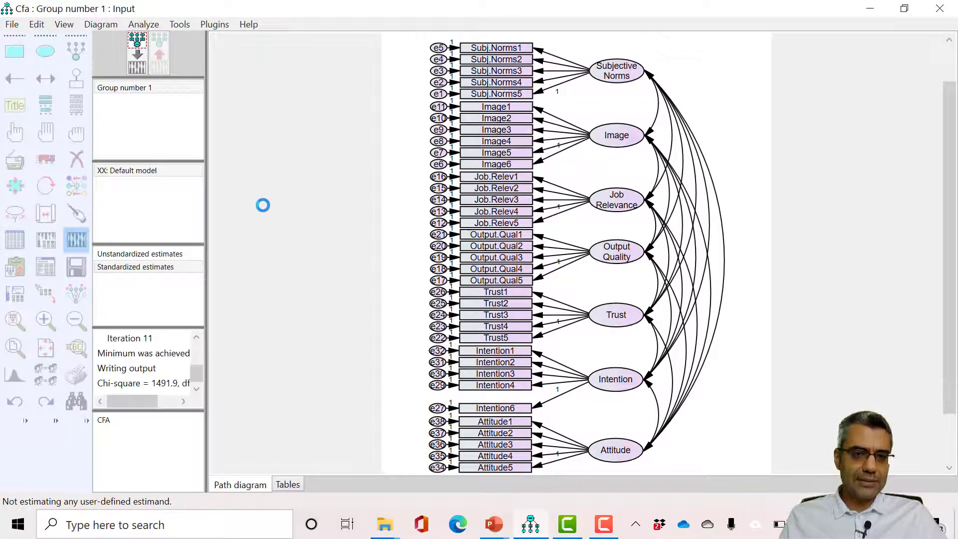
{"action": "left_click", "coordinate": [46, 267]}
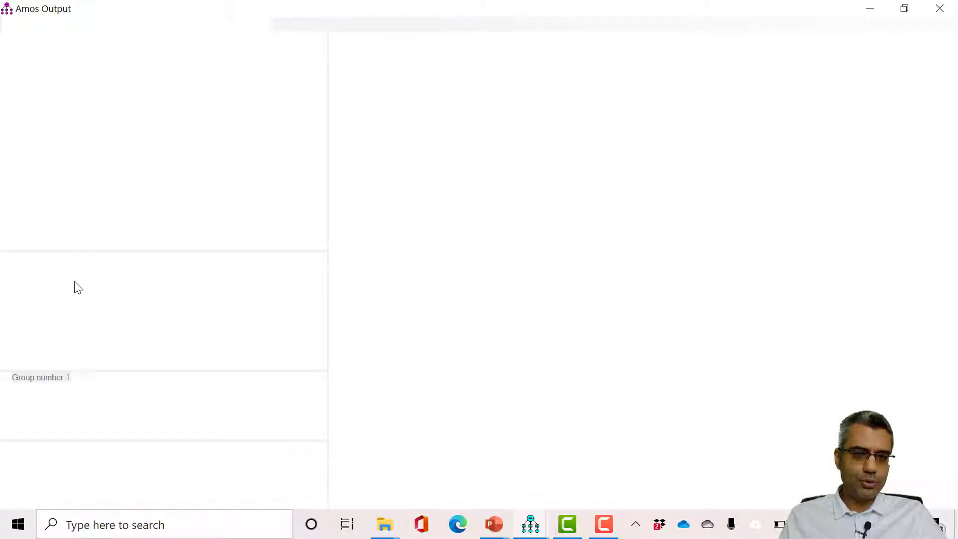
{"action": "left_click", "coordinate": [40, 160]}
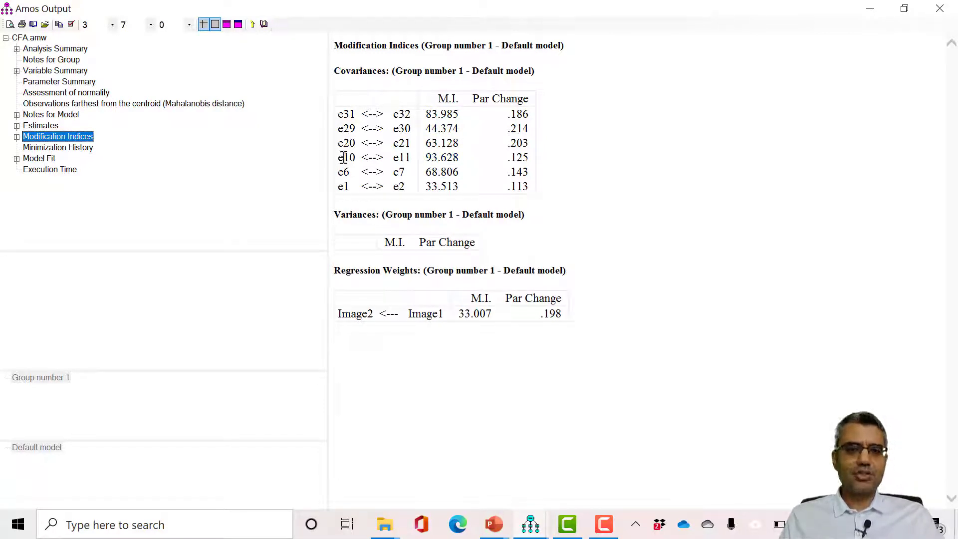
- Inspect the e10–e11 covariance entry in the modification indices and look for these error terms in the path diagram
{"action": "left_click_drag", "start_coordinate": [345, 157], "coordinate": [408, 160]}
{"action": "left_click", "coordinate": [394, 170]}
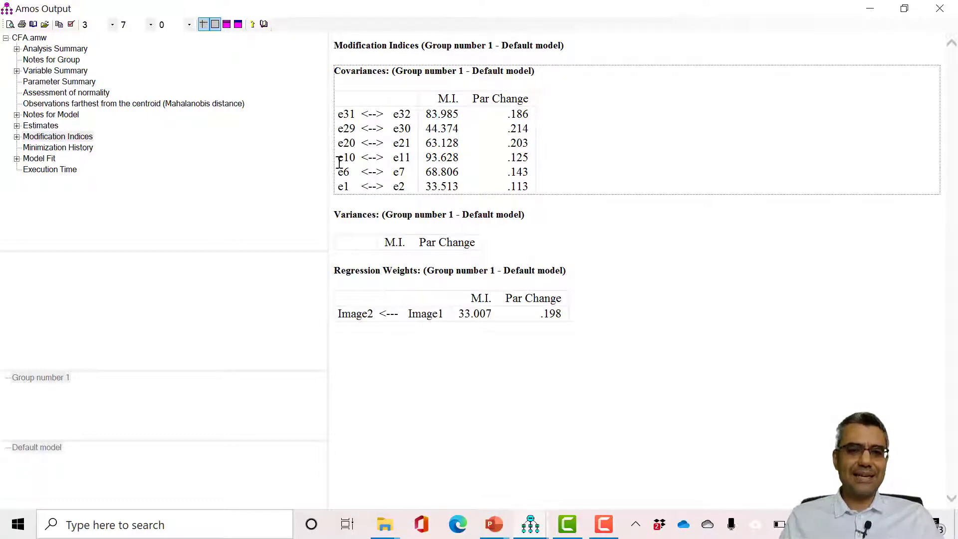
{"action": "left_click_drag", "start_coordinate": [339, 162], "coordinate": [407, 165]}
{"action": "key", "text": "alt+Tab"}
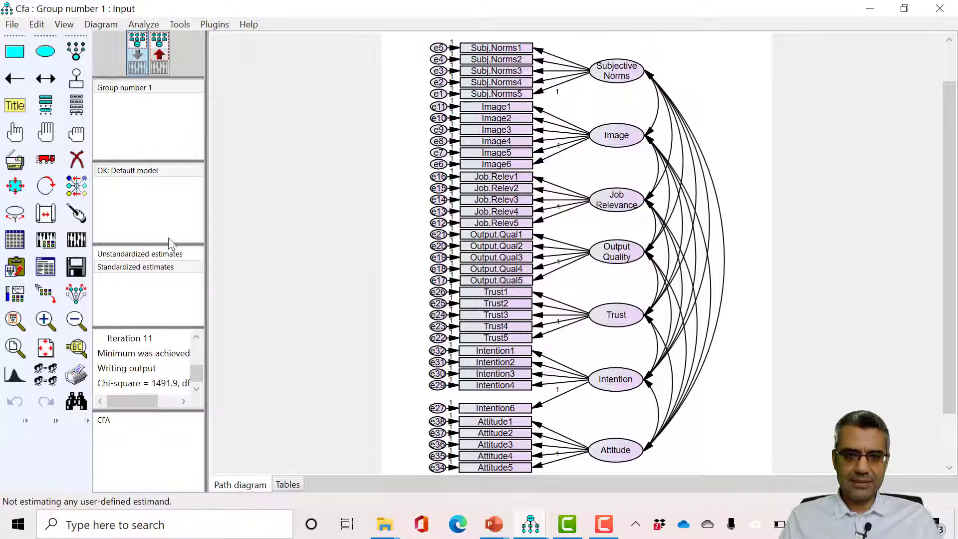
{"action": "left_click", "coordinate": [76, 348]}
{"action": "left_click_drag", "start_coordinate": [305, 179], "coordinate": [226, 215]}
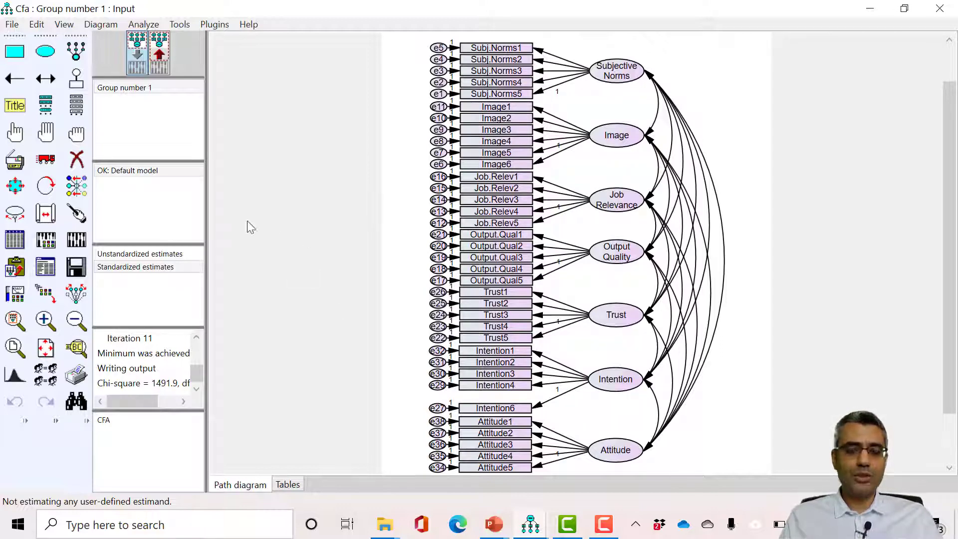
{"action": "key", "text": "alt+Tab"}
{"action": "key", "text": "alt+Tab"}
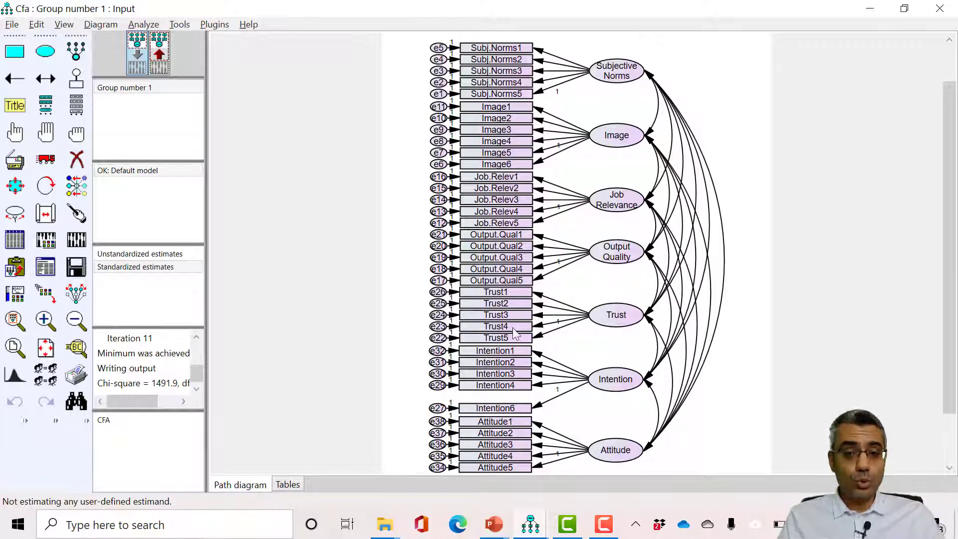
- Switch to the PowerPoint slide show and advance to the Modification Indices slide with acceptable and inacceptable covariance examples
{"action": "left_click", "coordinate": [494, 524]}
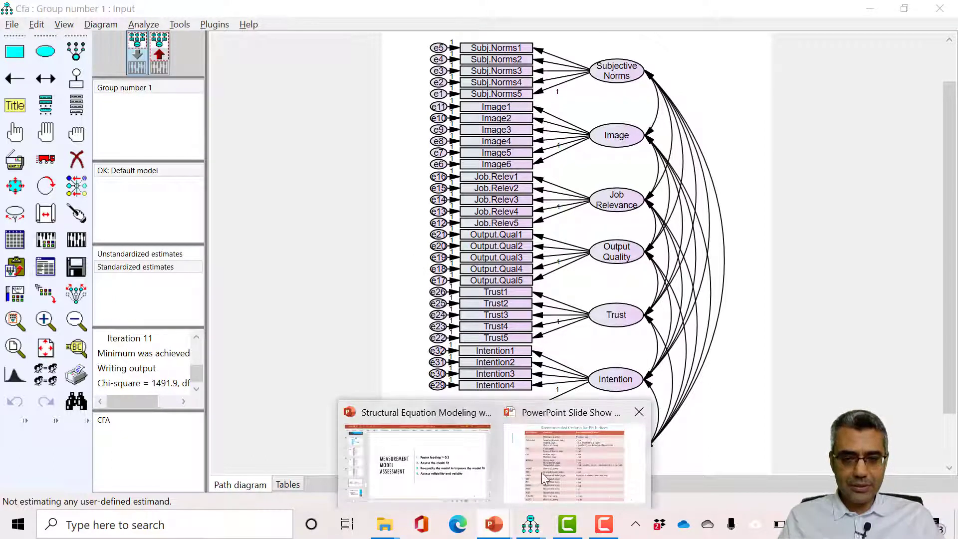
{"action": "left_click", "coordinate": [569, 451]}
{"action": "left_click", "coordinate": [388, 337]}
{"action": "left_click", "coordinate": [389, 337]}
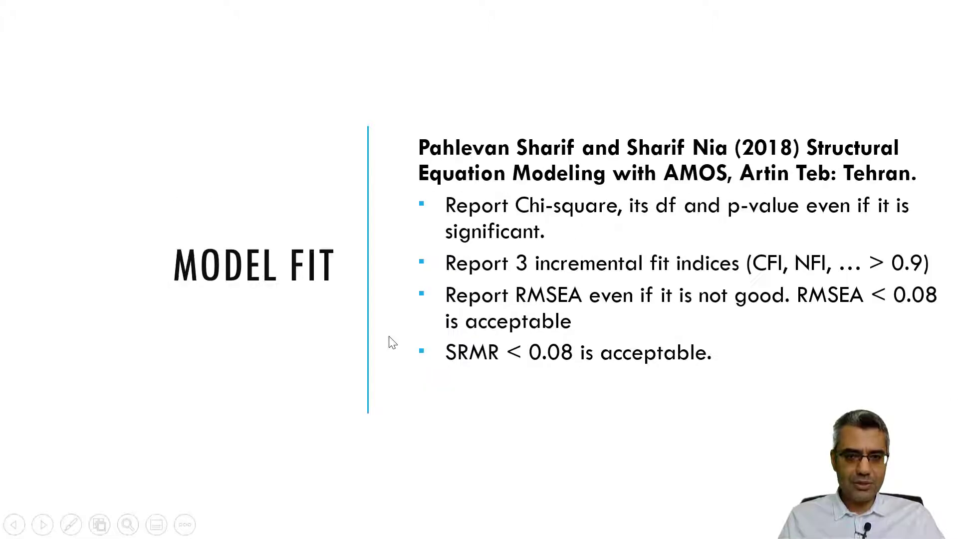
{"action": "left_click", "coordinate": [389, 337]}
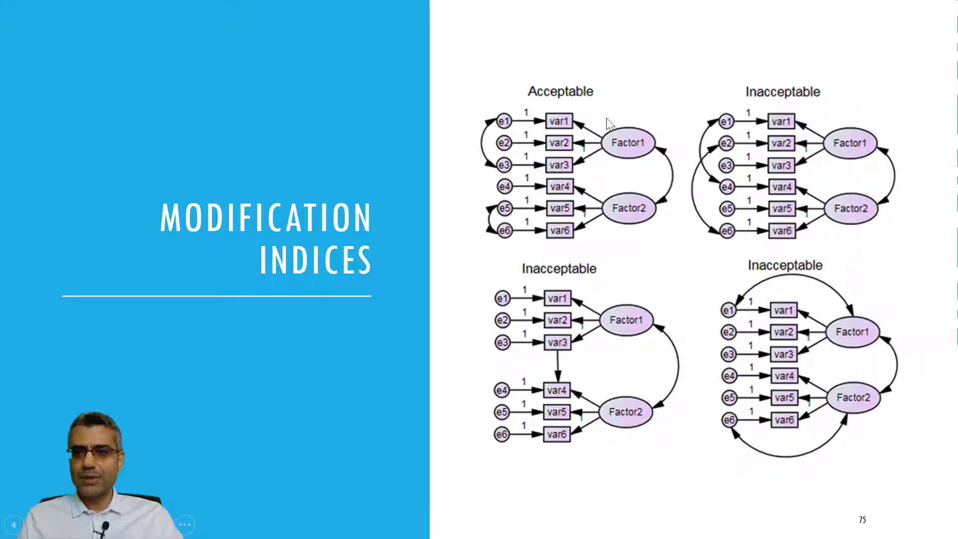
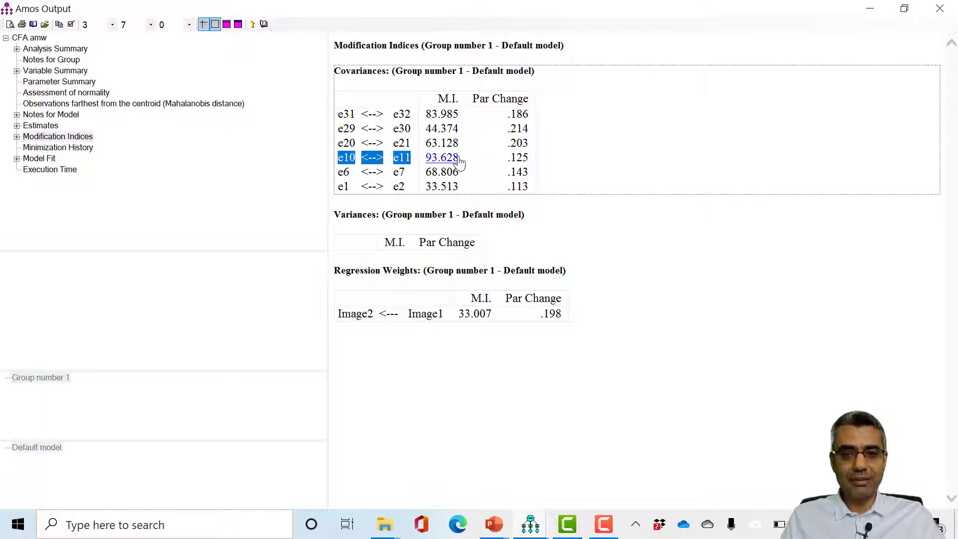
- Return to the Amos path diagram and draw a covariance between the error terms e10 and e11 of the Image factor
{"action": "key", "text": "alt+Tab"}
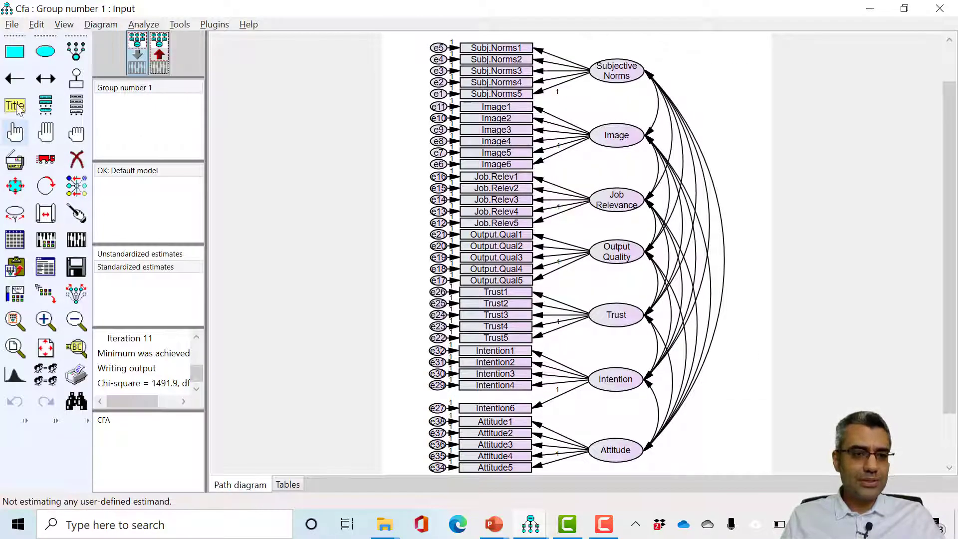
{"action": "left_click", "coordinate": [76, 348]}
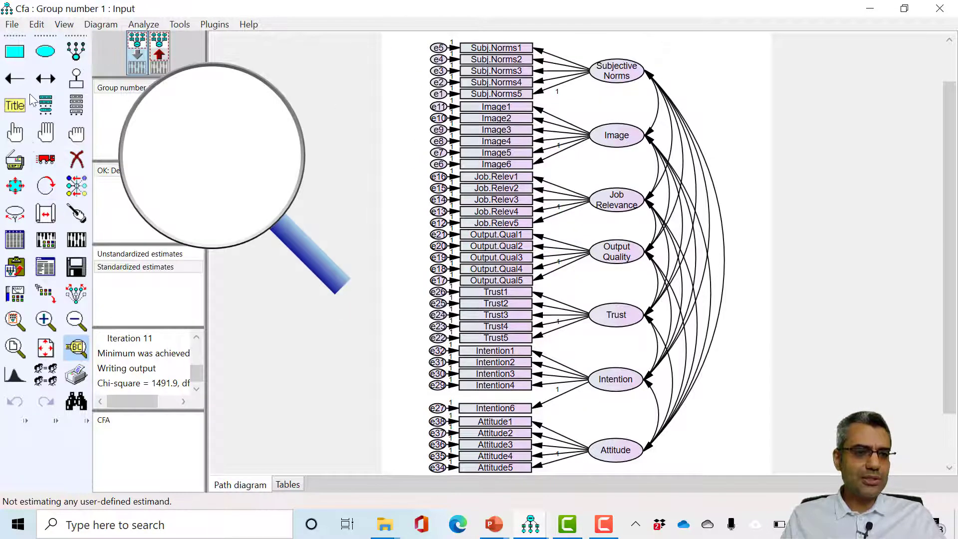
{"action": "left_click", "coordinate": [53, 89]}
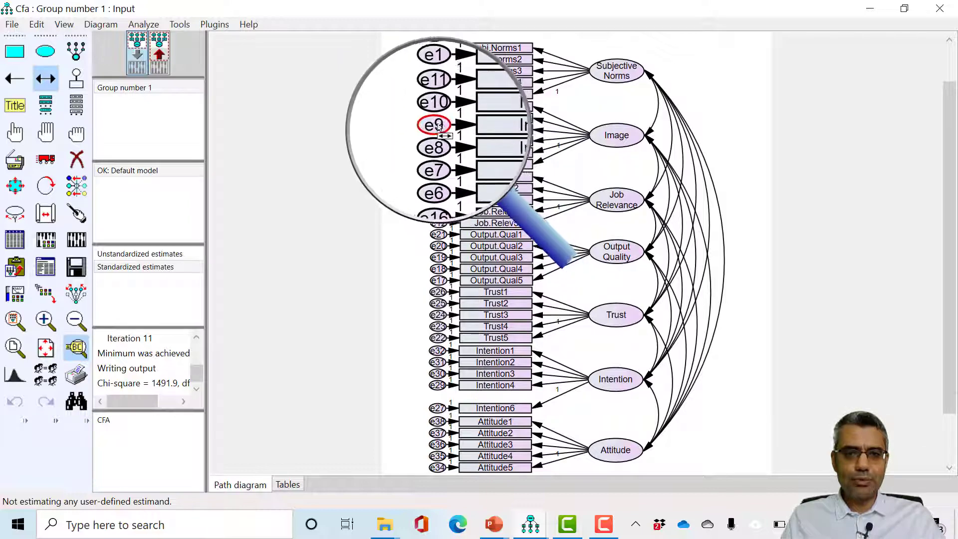
{"action": "left_click_drag", "start_coordinate": [436, 123], "coordinate": [435, 110]}
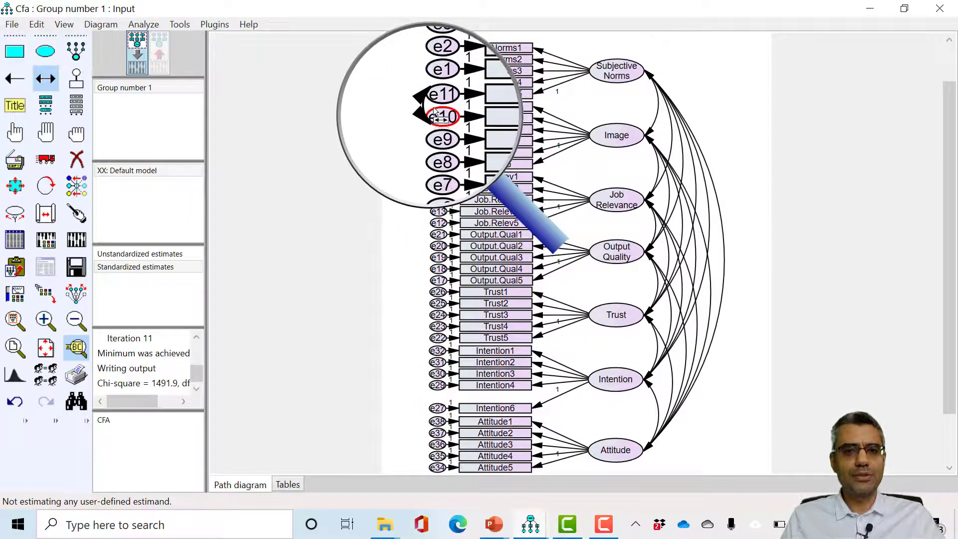
{"action": "left_click", "coordinate": [77, 348]}
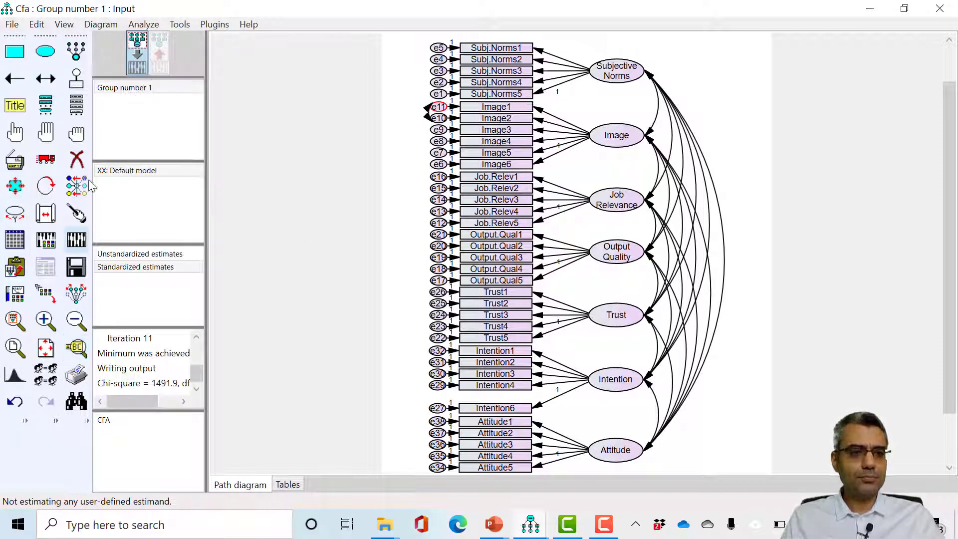
- Recalculate the estimates with the e10–e11 covariance and review CMIN/DF, CFI and RMSEA in the model fit summary
{"action": "left_click", "coordinate": [75, 244]}
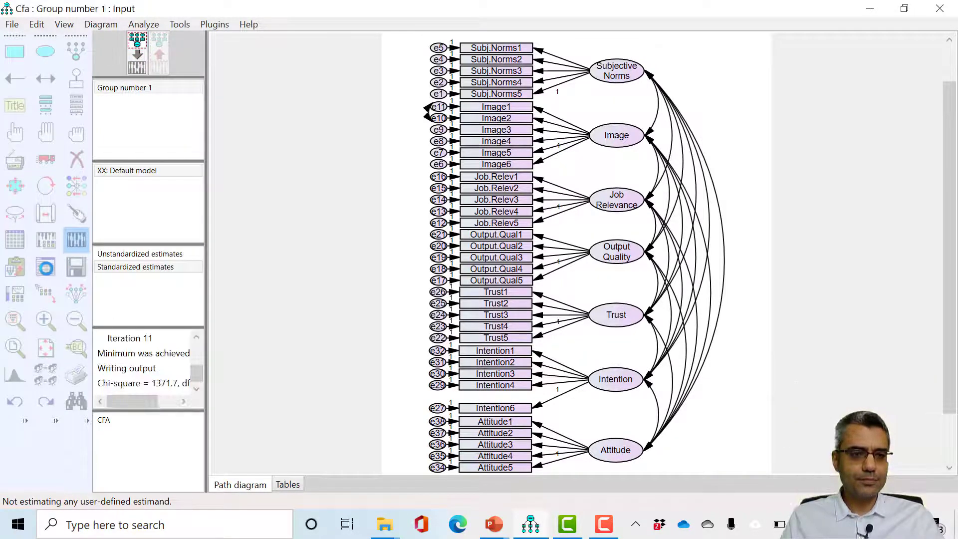
{"action": "left_click", "coordinate": [45, 268]}
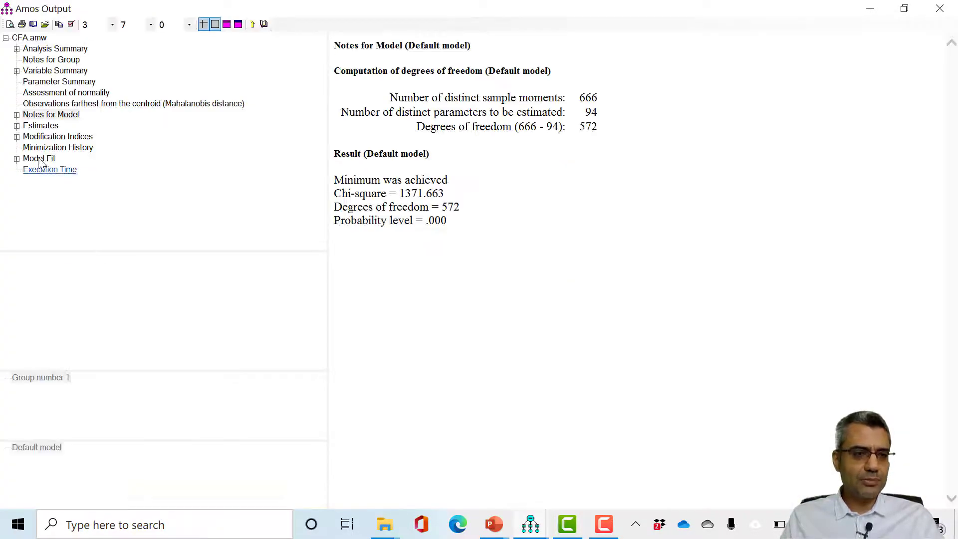
{"action": "left_click", "coordinate": [42, 158]}
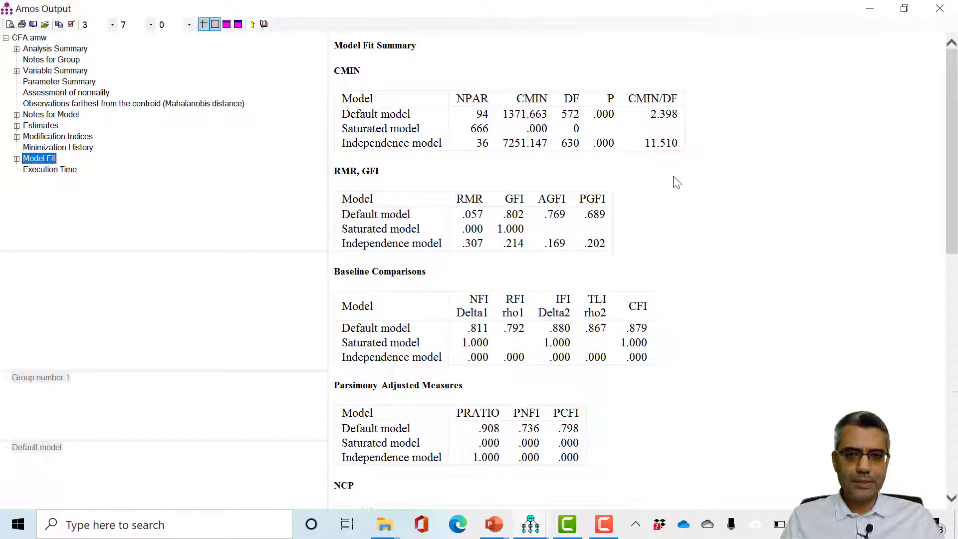
{"action": "mouse_move", "coordinate": [957, 186]}
{"action": "left_mouse_down"}
{"action": "mouse_move", "coordinate": [957, 215]}
{"action": "mouse_move", "coordinate": [957, 193]}
{"action": "left_mouse_up"}
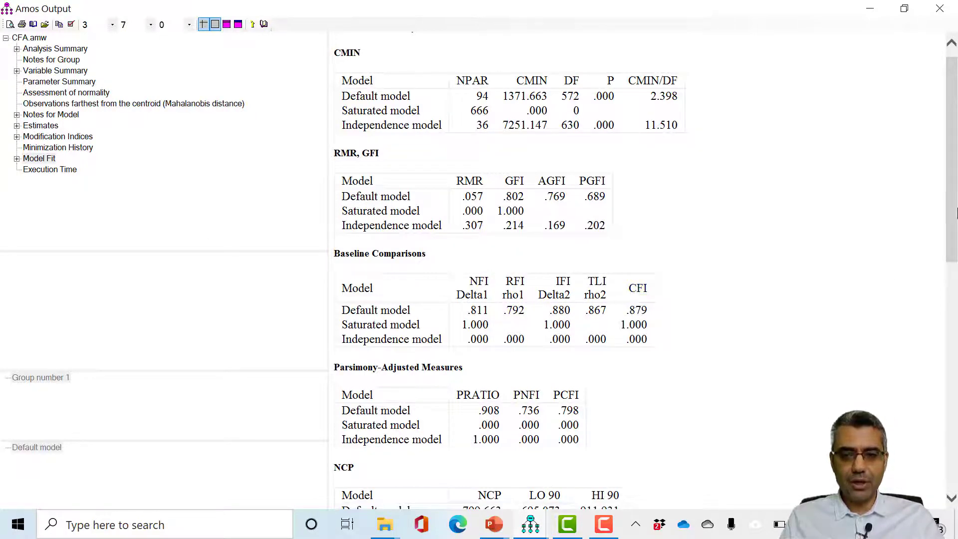
{"action": "left_click_drag", "start_coordinate": [957, 220], "coordinate": [957, 389]}
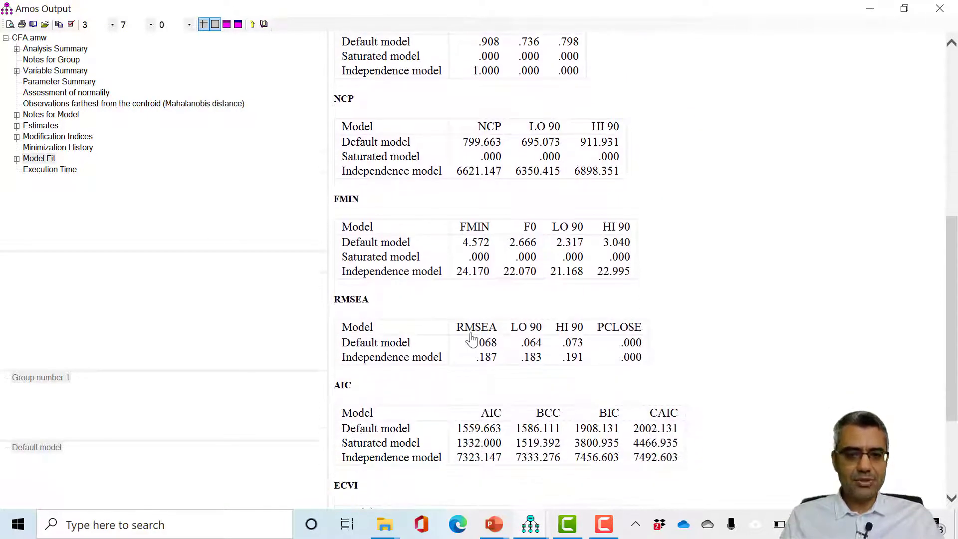
{"action": "scroll", "coordinate": [941, 354], "scroll_direction": "up", "scroll_amount": 8}
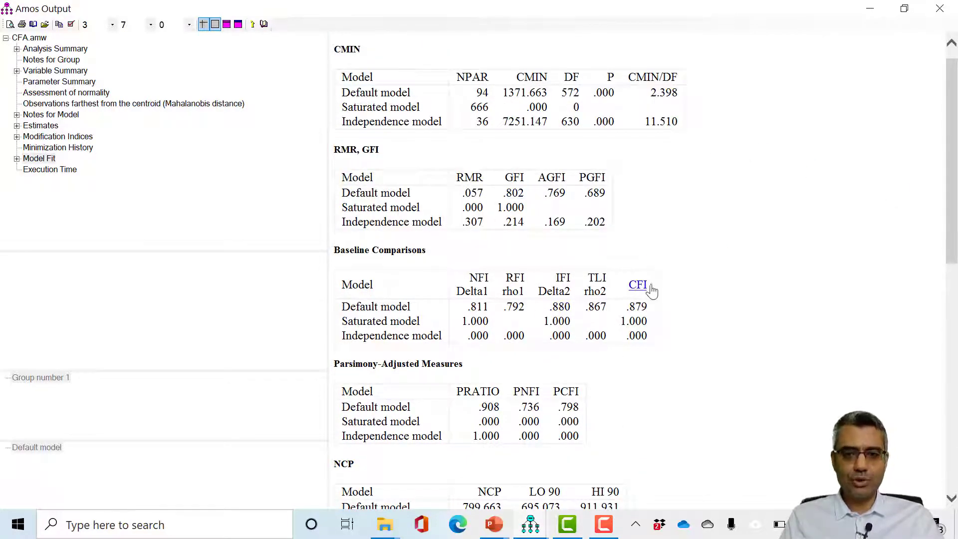
- Examine the e31–e32 covariance entry in the modification indices and close the text output
{"action": "left_click", "coordinate": [71, 138]}
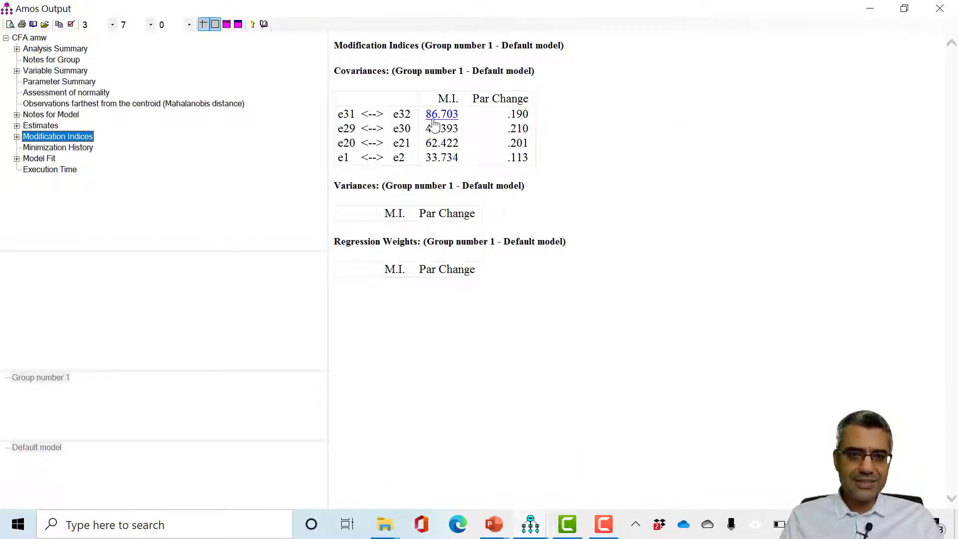
{"action": "left_click", "coordinate": [344, 116]}
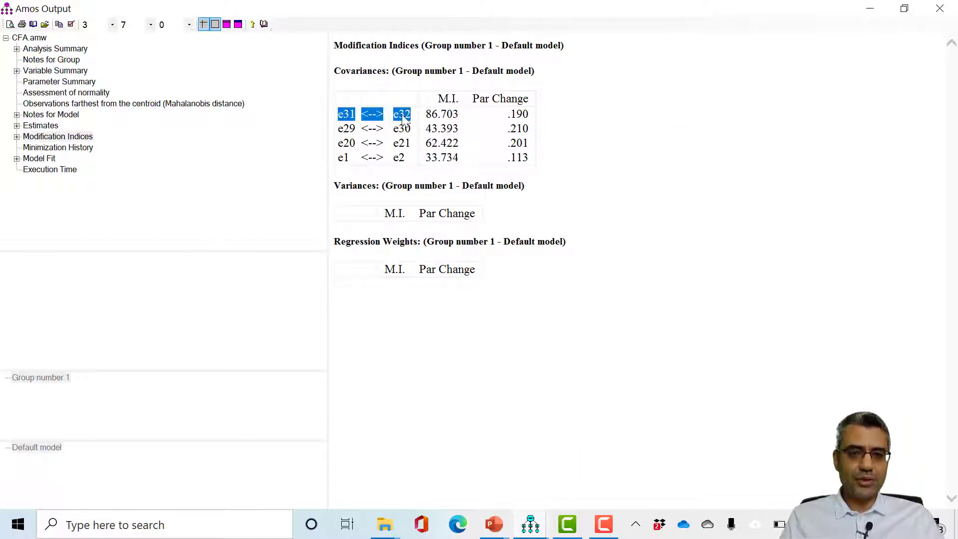
{"action": "left_click", "coordinate": [940, 8]}
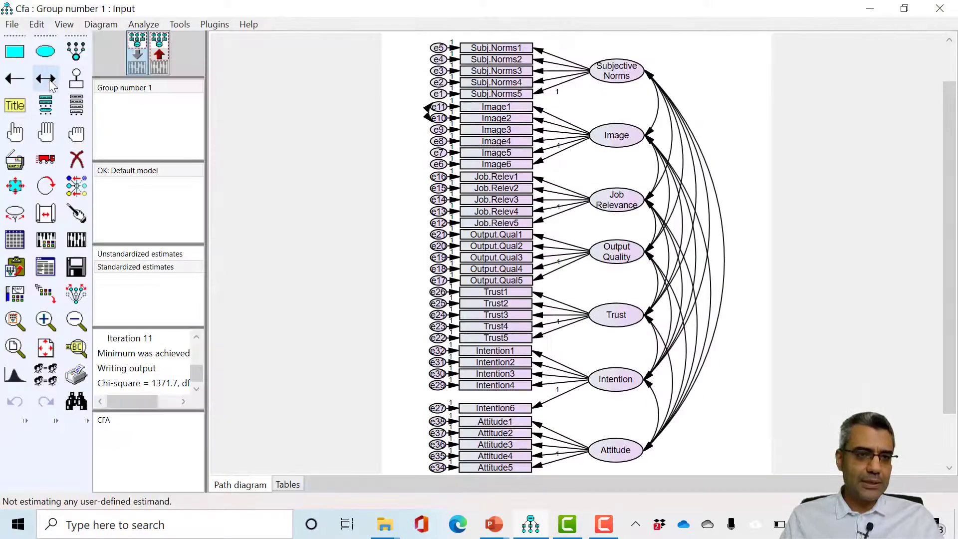
- Magnify the Intention error terms and draw a covariance between e31 and e32
{"action": "left_click", "coordinate": [75, 348]}
{"action": "left_click_drag", "start_coordinate": [407, 370], "coordinate": [225, 303]}
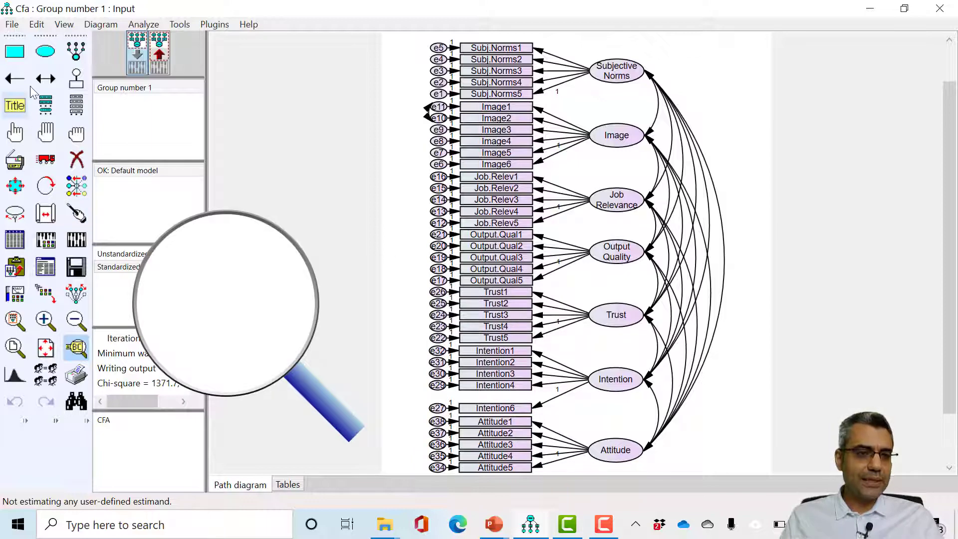
{"action": "left_click", "coordinate": [45, 78]}
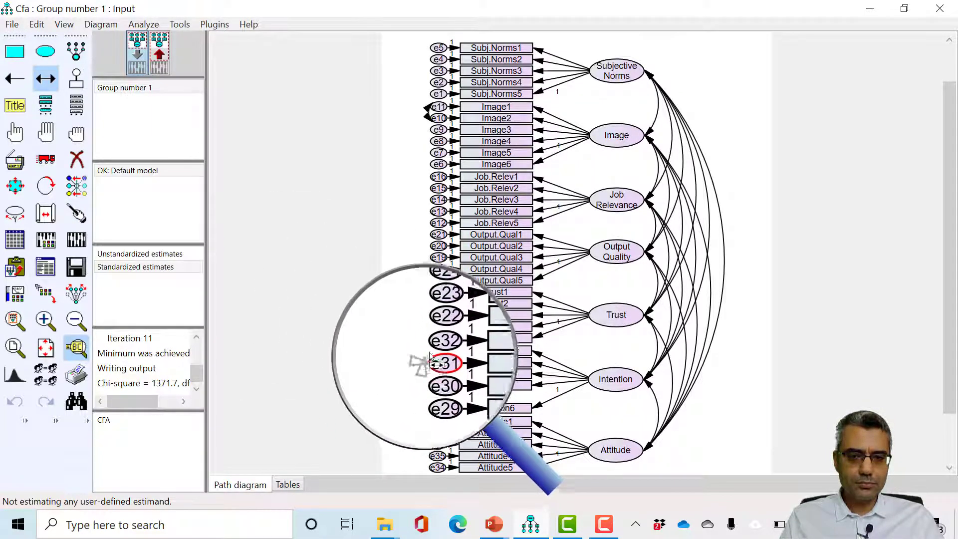
{"action": "left_click_drag", "start_coordinate": [432, 362], "coordinate": [434, 349]}
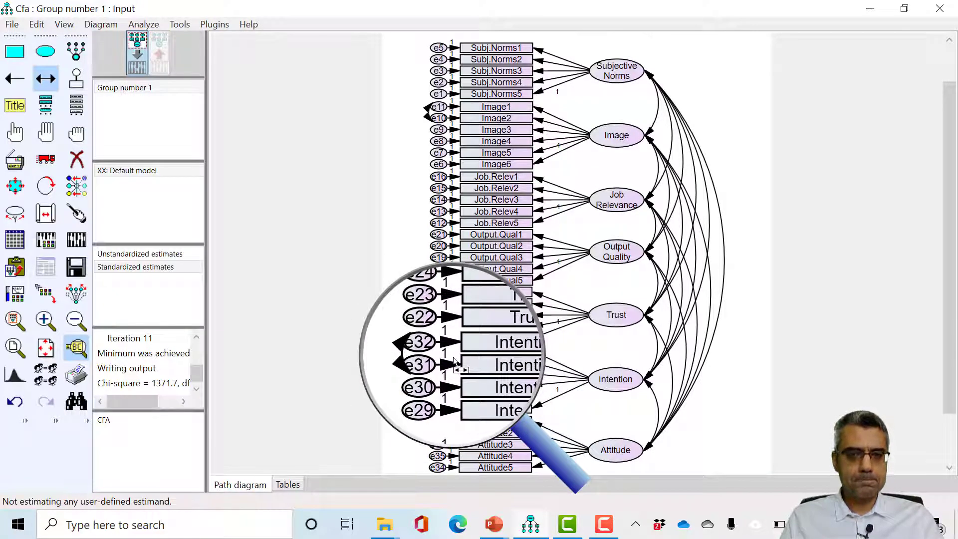
{"action": "key", "text": "Escape"}
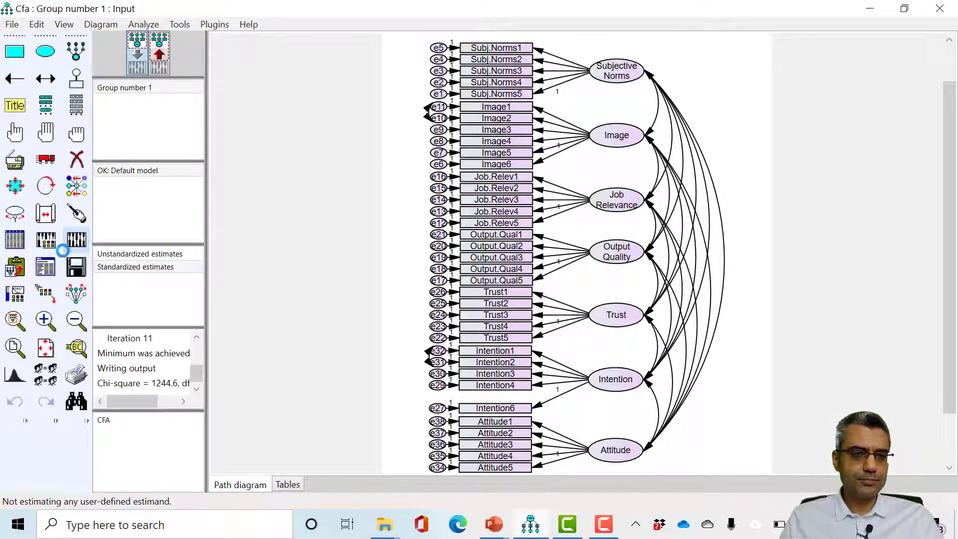
- Recalculate the estimates with the e31–e32 covariance and review the model fit summary and remaining modification indices in the text output
{"action": "left_click", "coordinate": [48, 272]}
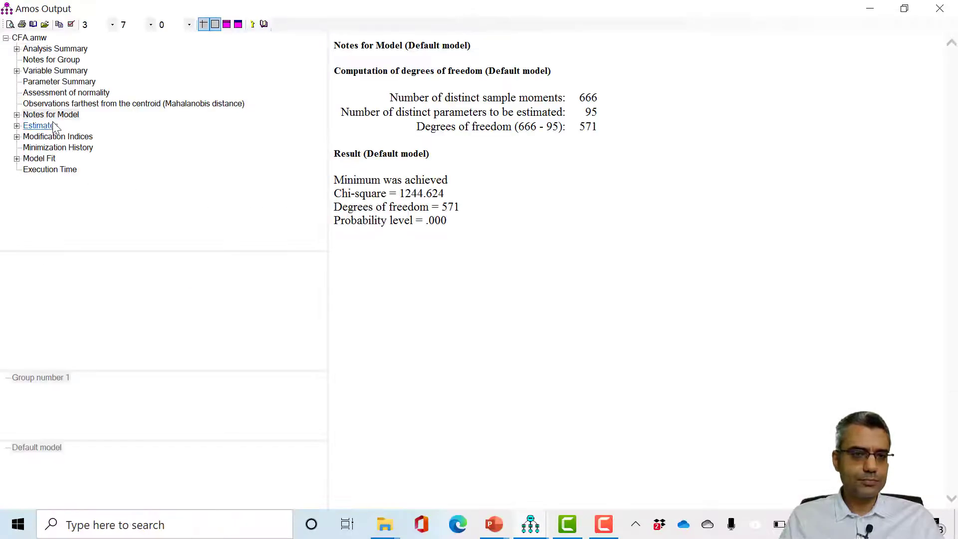
{"action": "left_click", "coordinate": [48, 125]}
{"action": "left_click", "coordinate": [40, 160]}
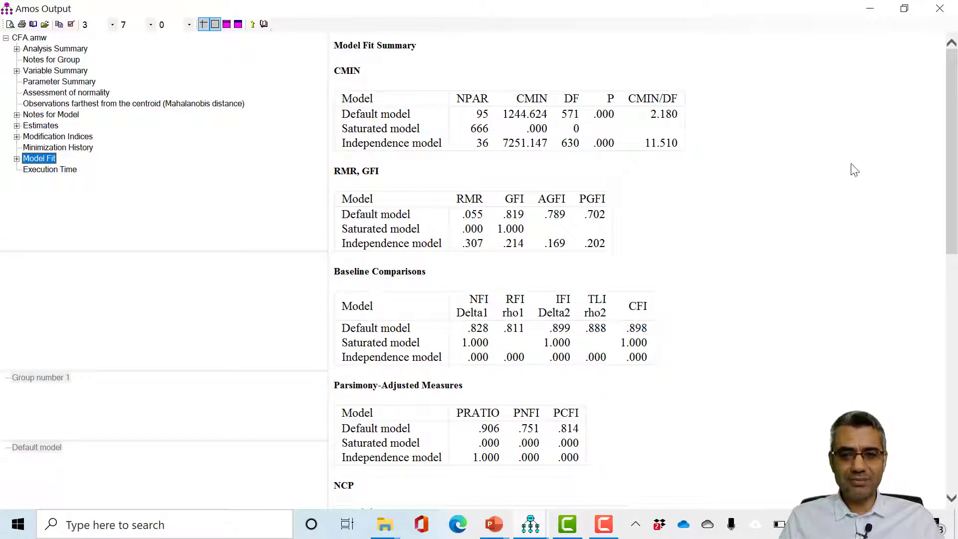
{"action": "left_click_drag", "start_coordinate": [957, 144], "coordinate": [954, 283]}
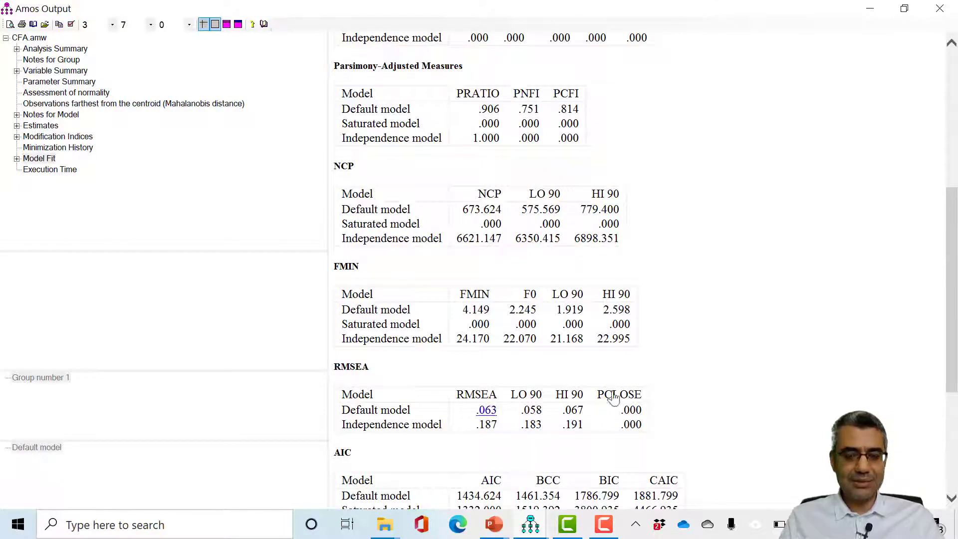
{"action": "left_click_drag", "start_coordinate": [956, 316], "coordinate": [955, 176]}
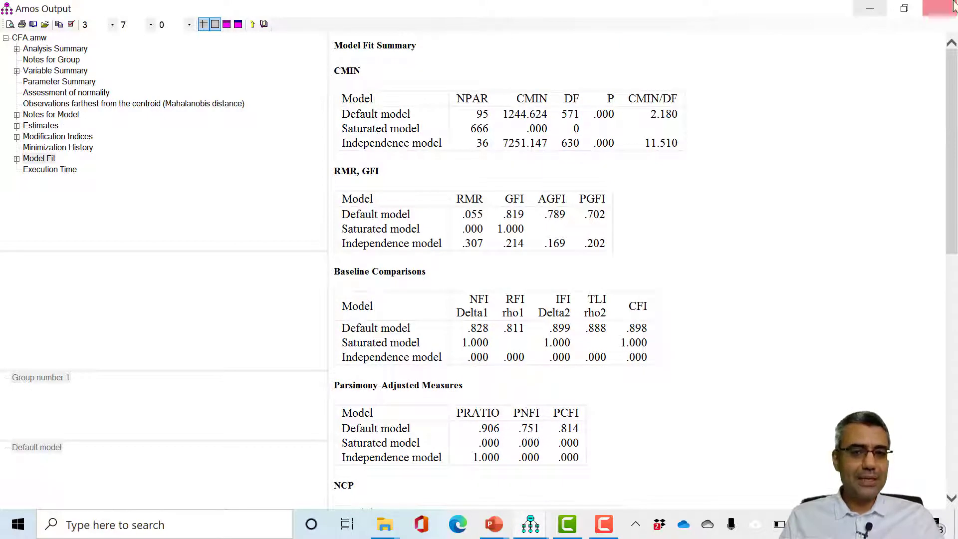
{"action": "left_click", "coordinate": [56, 138]}
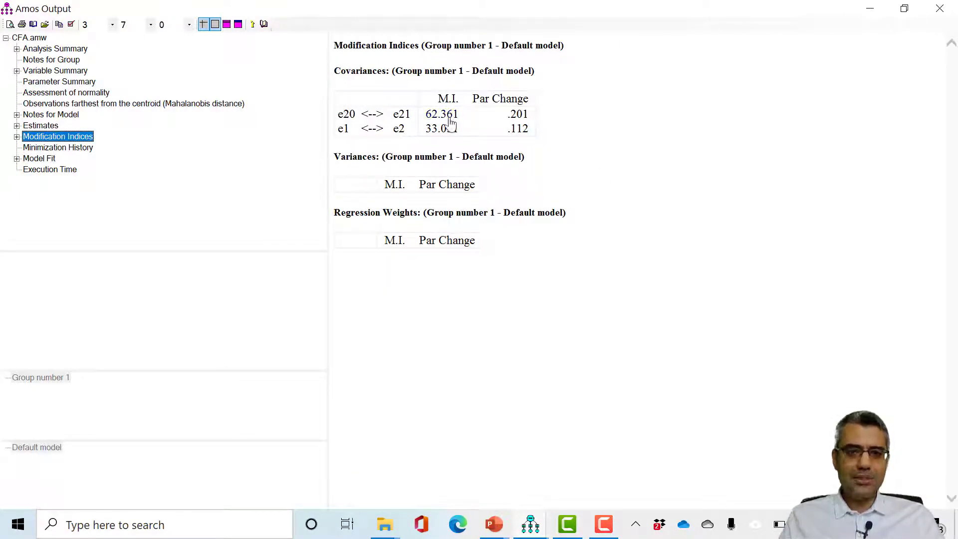
{"action": "left_click", "coordinate": [940, 8]}
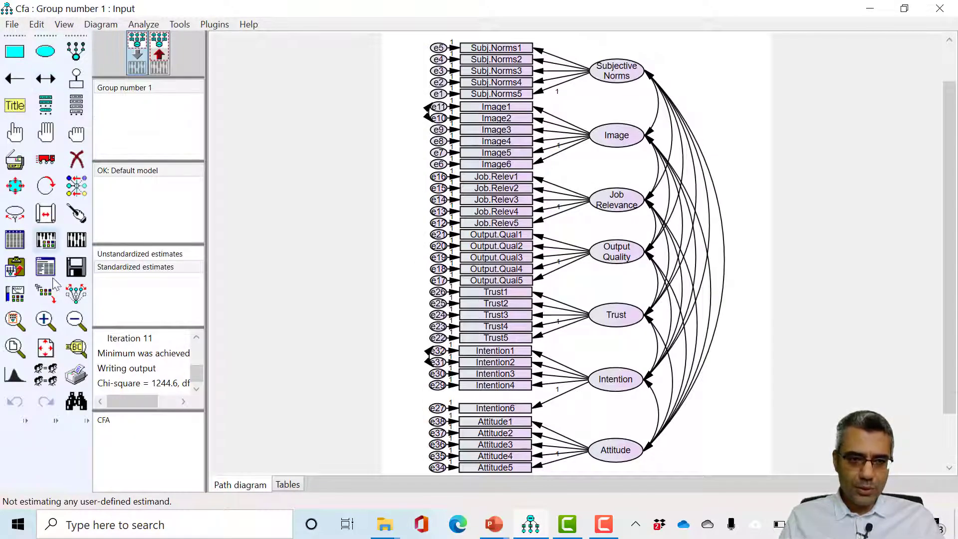
- Magnify the Output Quality error terms and draw a covariance between e20 and e21
{"action": "left_click", "coordinate": [76, 347]}
{"action": "left_click_drag", "start_coordinate": [300, 319], "coordinate": [438, 246]}
{"action": "left_click", "coordinate": [46, 79]}
{"action": "left_click_drag", "start_coordinate": [365, 245], "coordinate": [145, 282]}
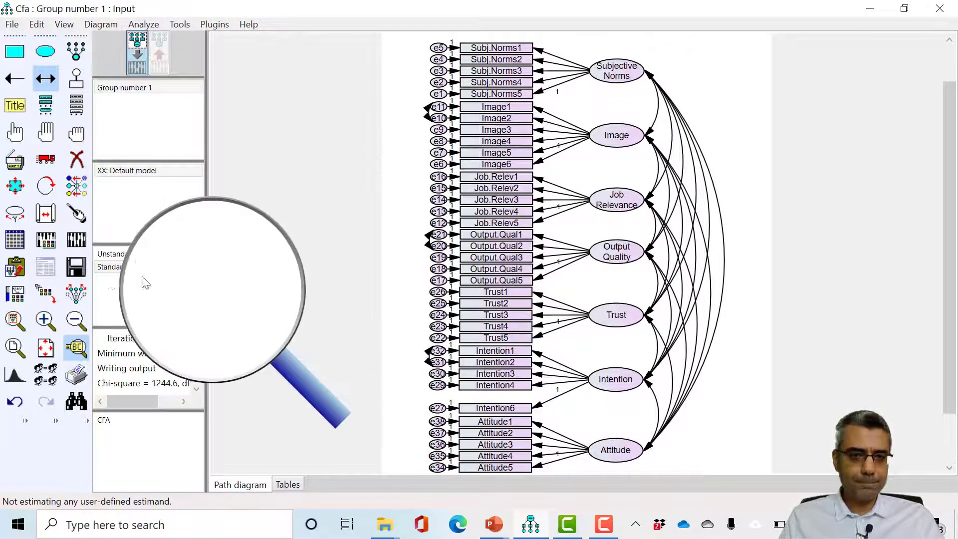
{"action": "left_click", "coordinate": [77, 348]}
- Recalculate the estimates with the e20–e21 covariance, review the baseline comparisons and RMSEA in the model fit summary, and close the output
{"action": "left_click", "coordinate": [77, 239]}
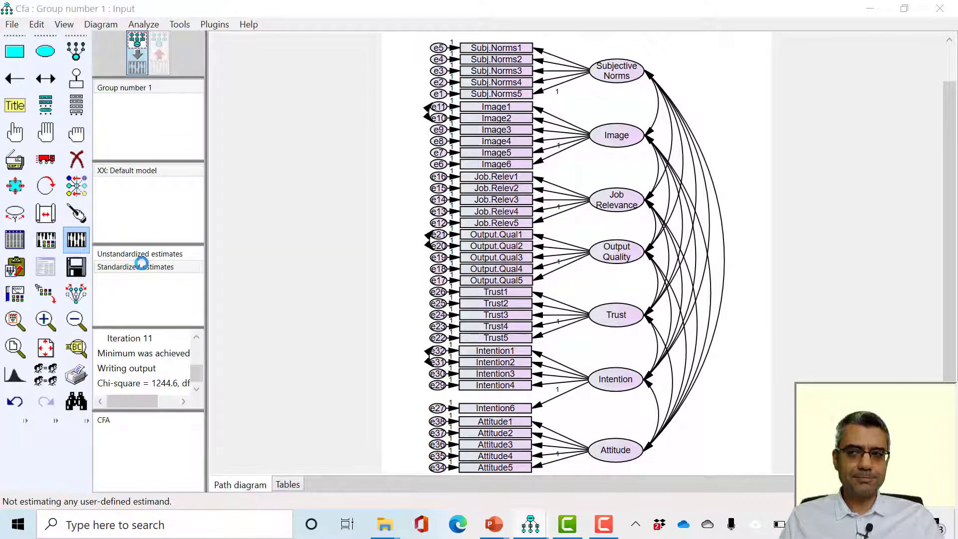
{"action": "left_click", "coordinate": [45, 270]}
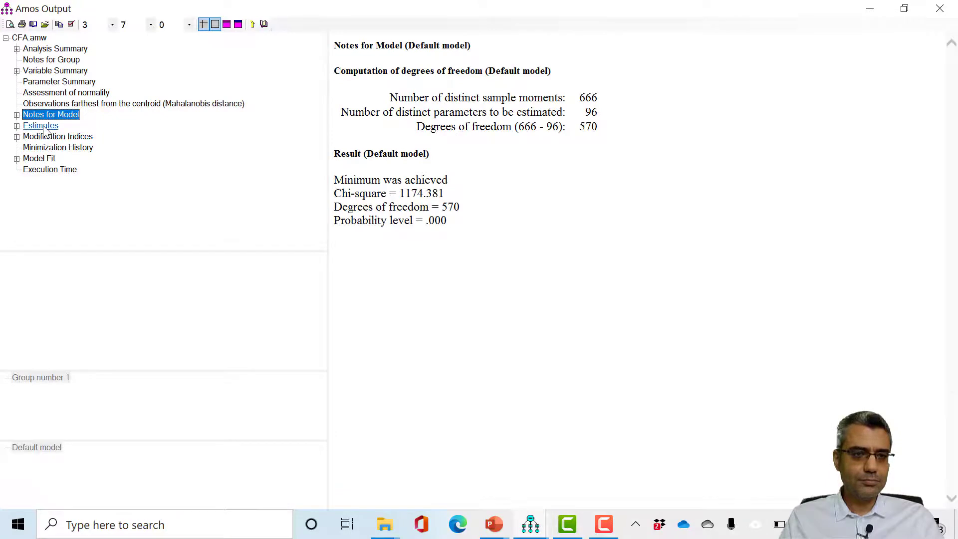
{"action": "left_click", "coordinate": [40, 159]}
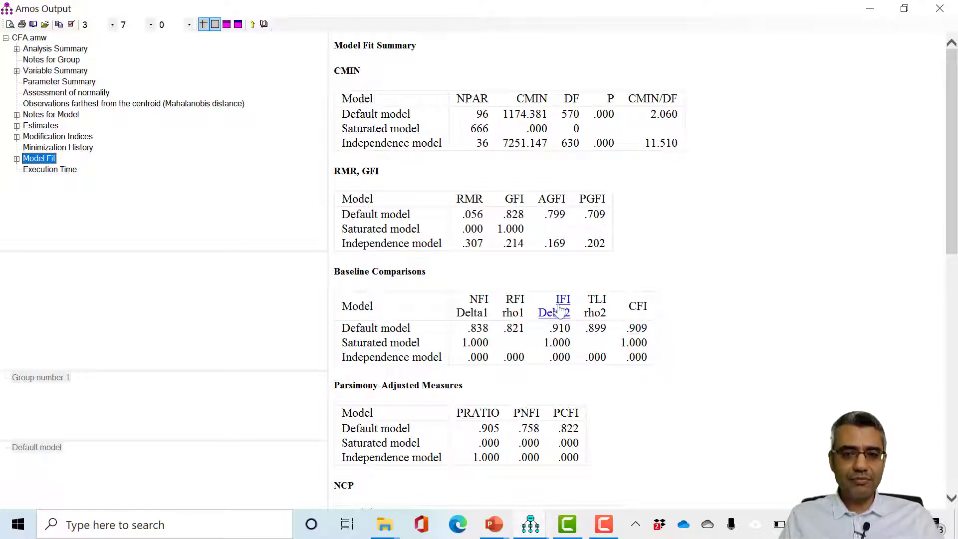
{"action": "left_click_drag", "start_coordinate": [957, 215], "coordinate": [957, 402]}
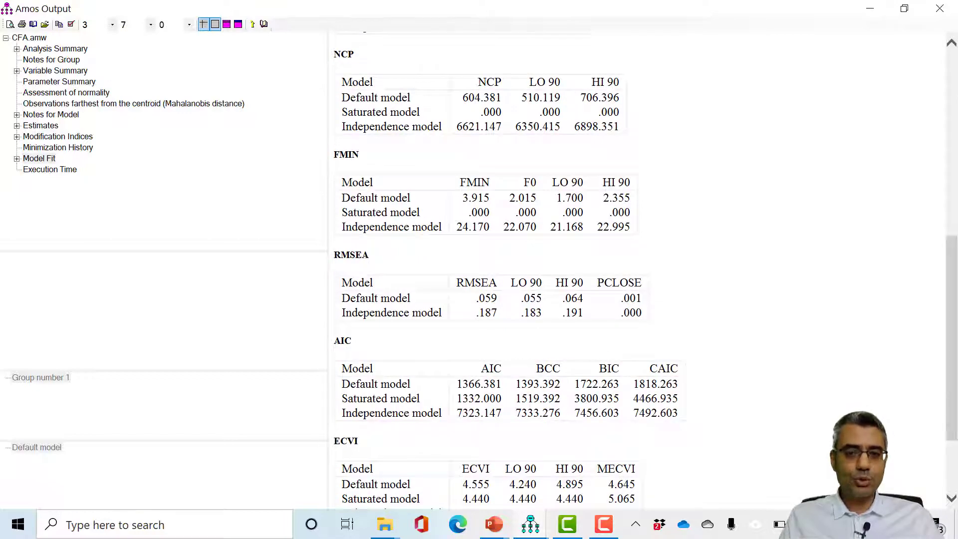
{"action": "left_click_drag", "start_coordinate": [952, 285], "coordinate": [948, 97]}
{"action": "left_click", "coordinate": [940, 9]}
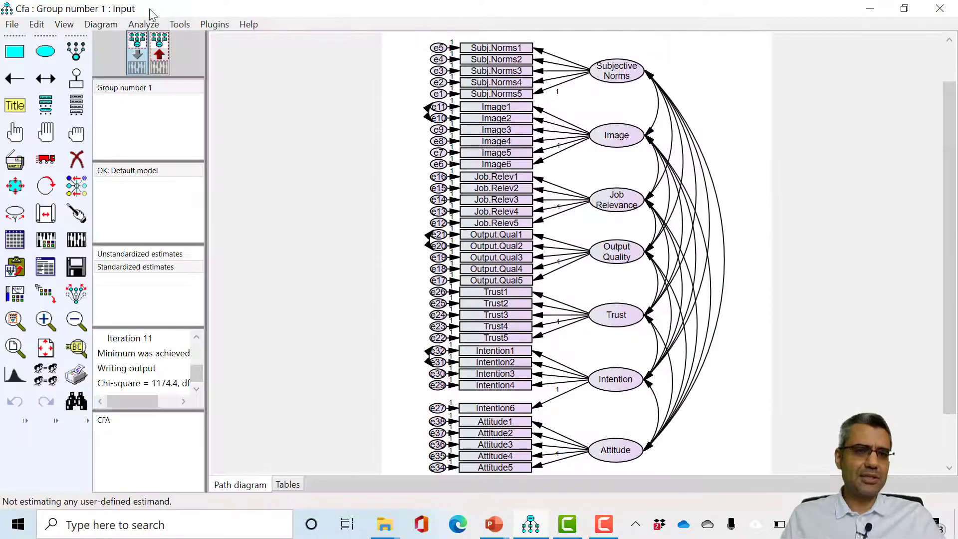
- Run the Standardized RMR plugin on the Cfa_fit model, calculate the estimates to obtain the standardized RMR, and close its window
{"action": "left_click", "coordinate": [204, 24]}
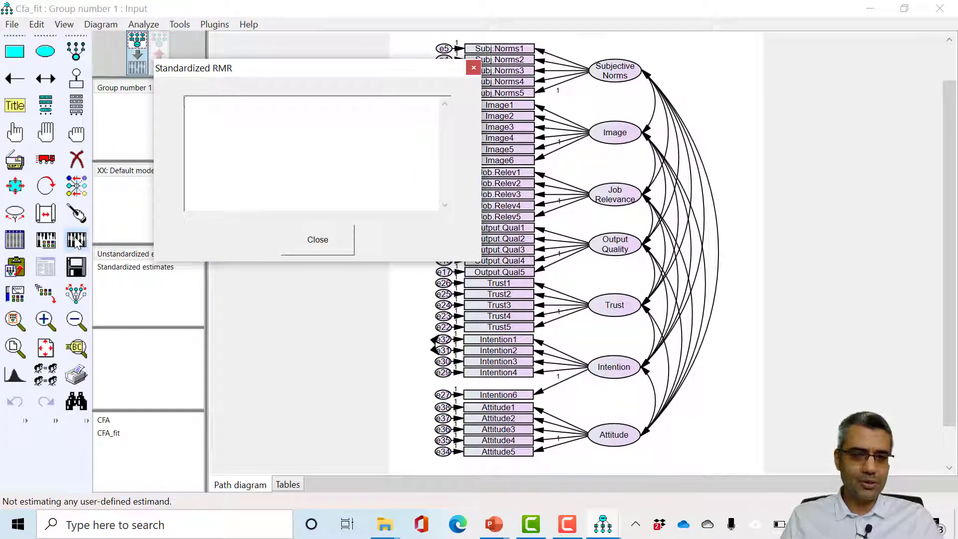
{"action": "left_click", "coordinate": [76, 240]}
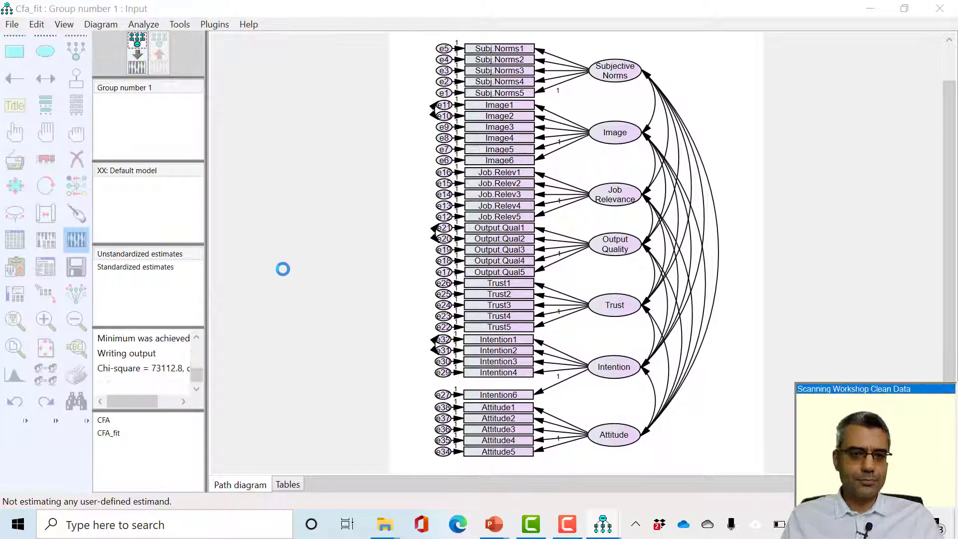
{"action": "left_click_drag", "start_coordinate": [291, 132], "coordinate": [275, 132]}
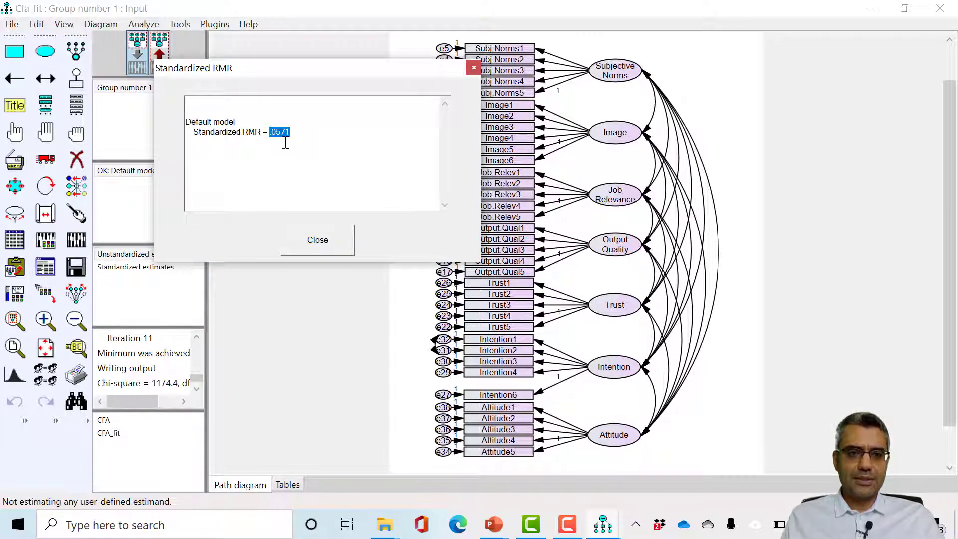
{"action": "left_click", "coordinate": [320, 240]}
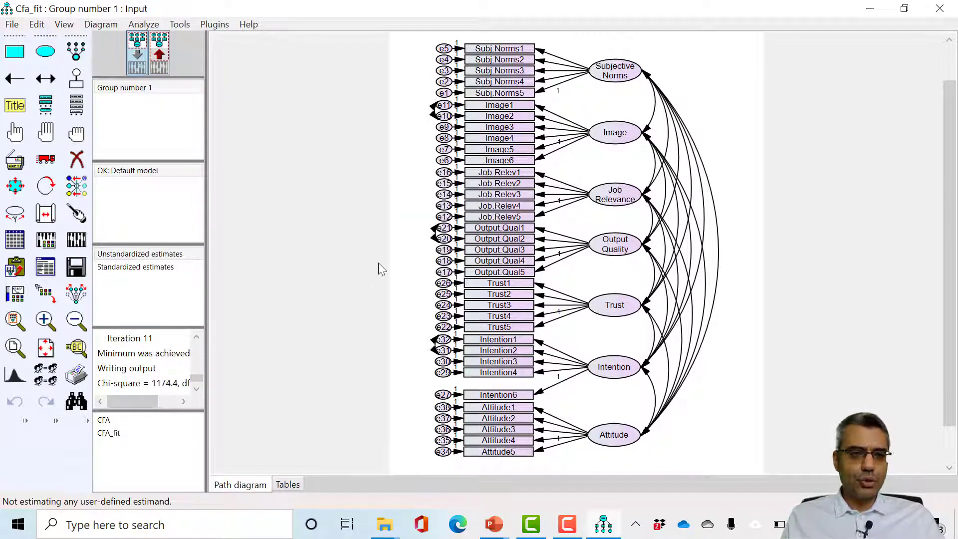
- Review the model fit summary and the modification indices in the maximized text output of the Cfa_fit model
{"action": "left_click", "coordinate": [46, 267]}
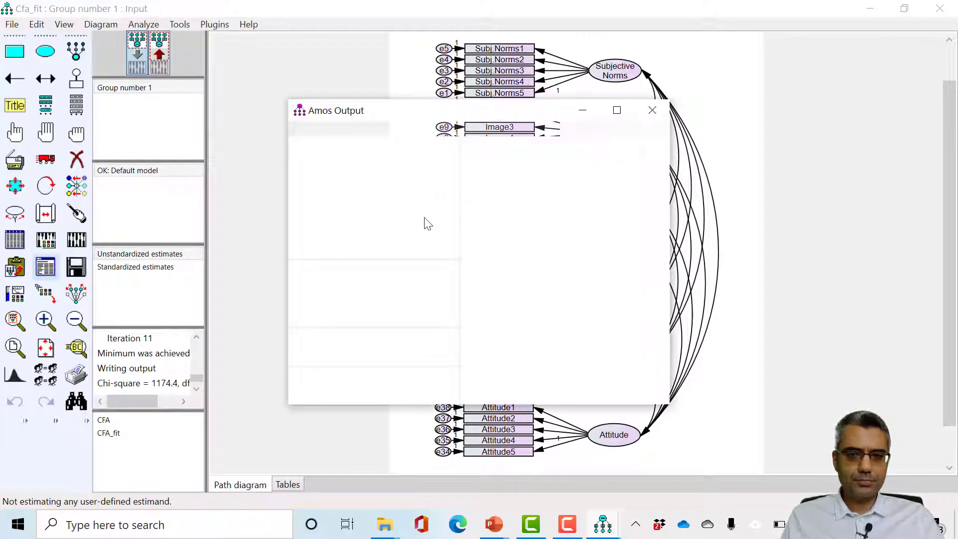
{"action": "left_click", "coordinate": [617, 110]}
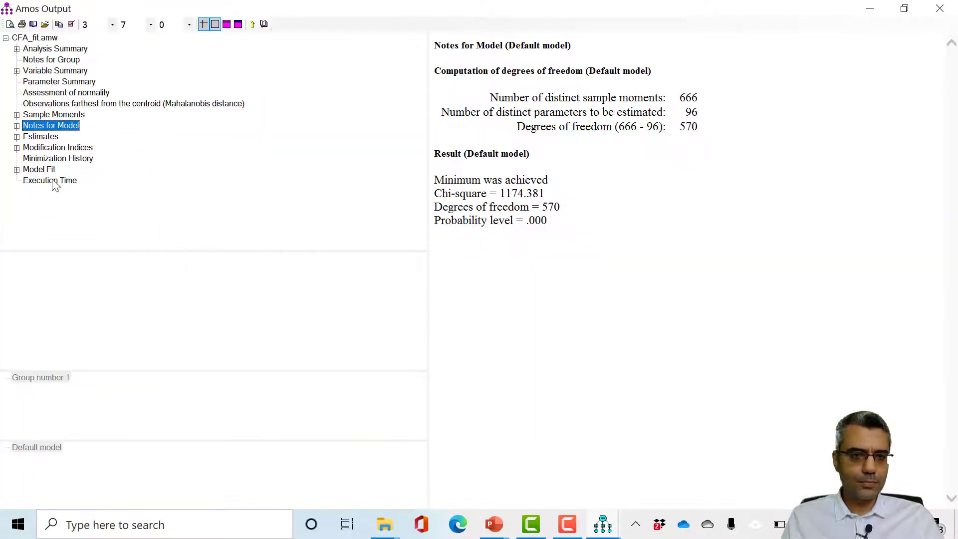
{"action": "left_click", "coordinate": [42, 170]}
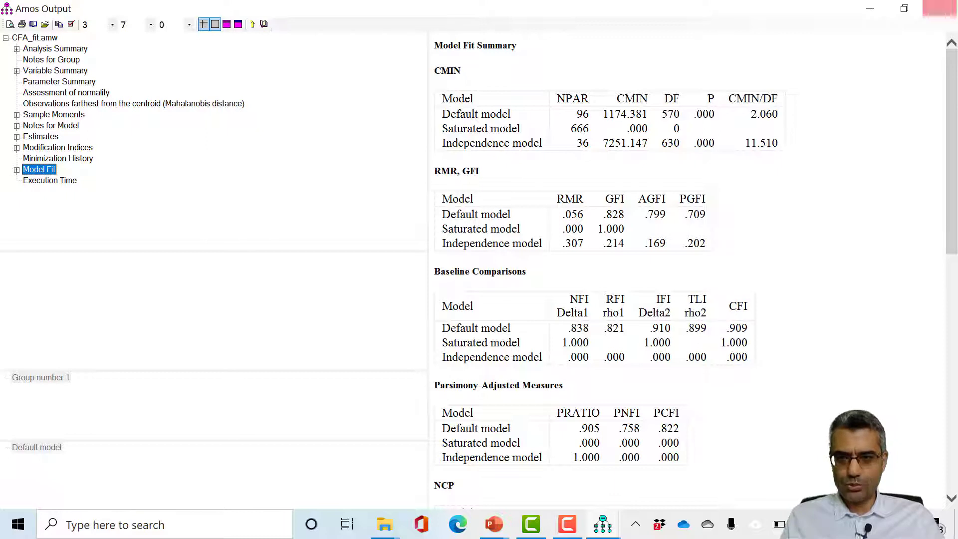
{"action": "left_click", "coordinate": [66, 150]}
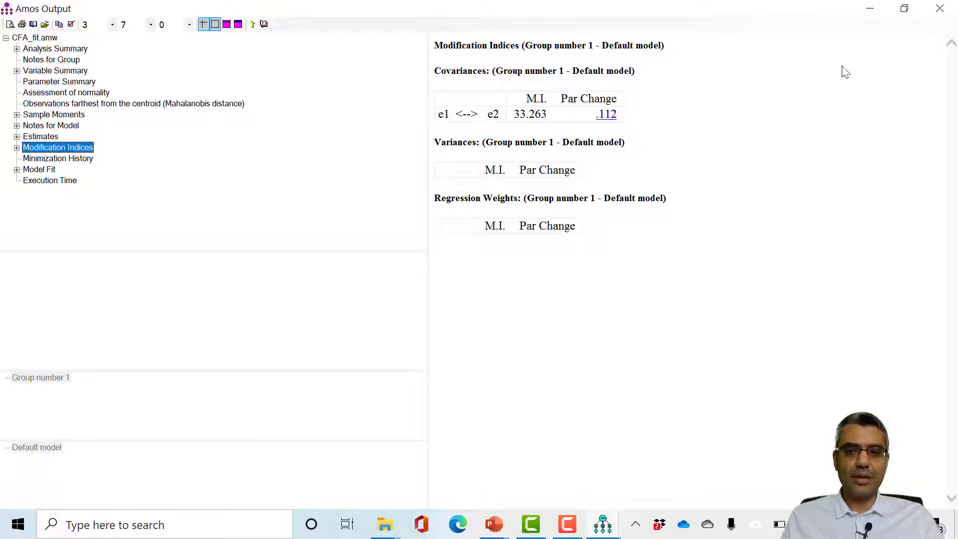
{"action": "left_click", "coordinate": [940, 8]}
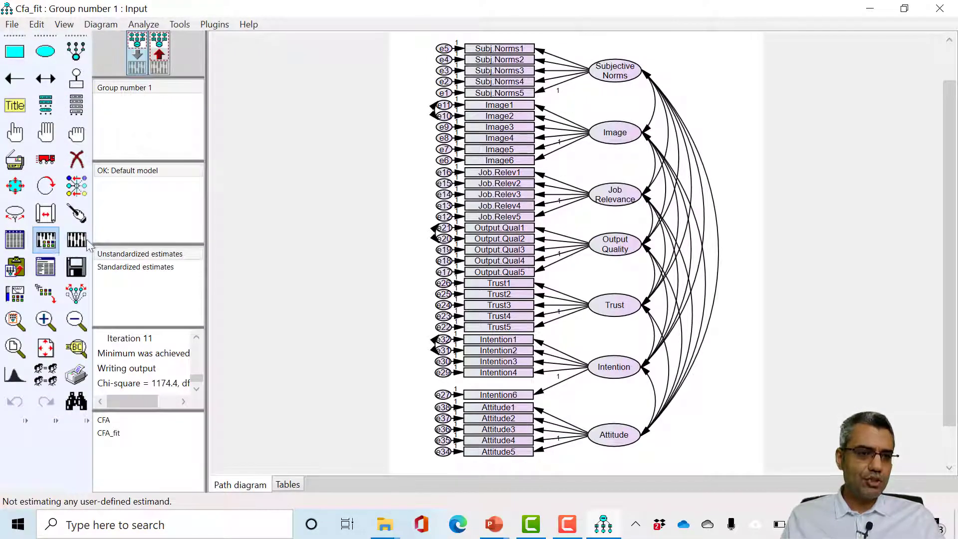
- Set the threshold for modification indices to 20 in the analysis output properties and close the properties
{"action": "left_click", "coordinate": [86, 240]}
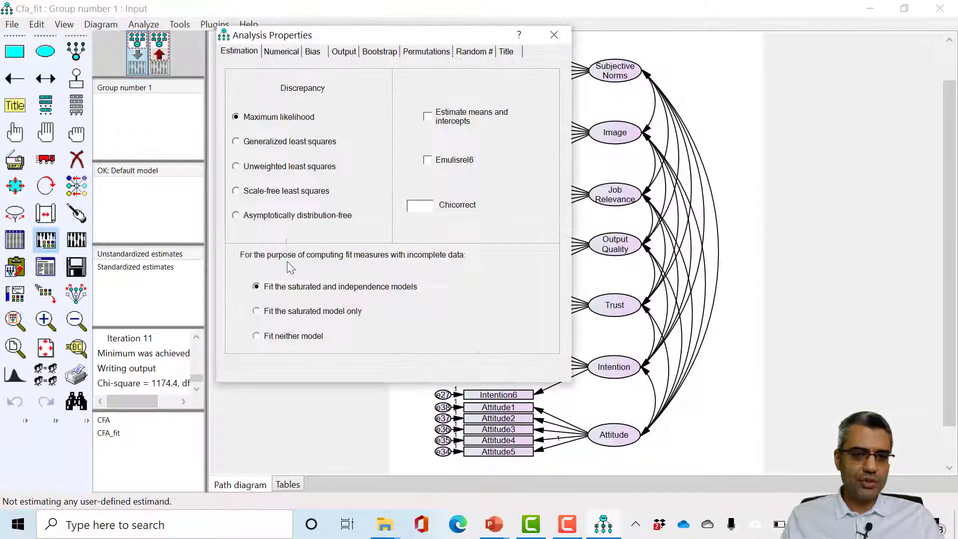
{"action": "left_click", "coordinate": [553, 35]}
{"action": "left_click", "coordinate": [46, 241]}
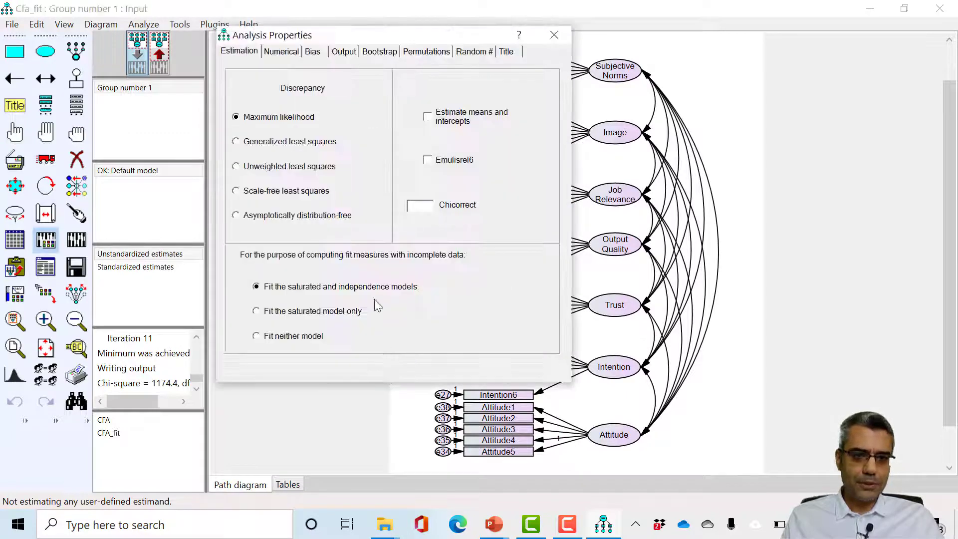
{"action": "left_click", "coordinate": [344, 51]}
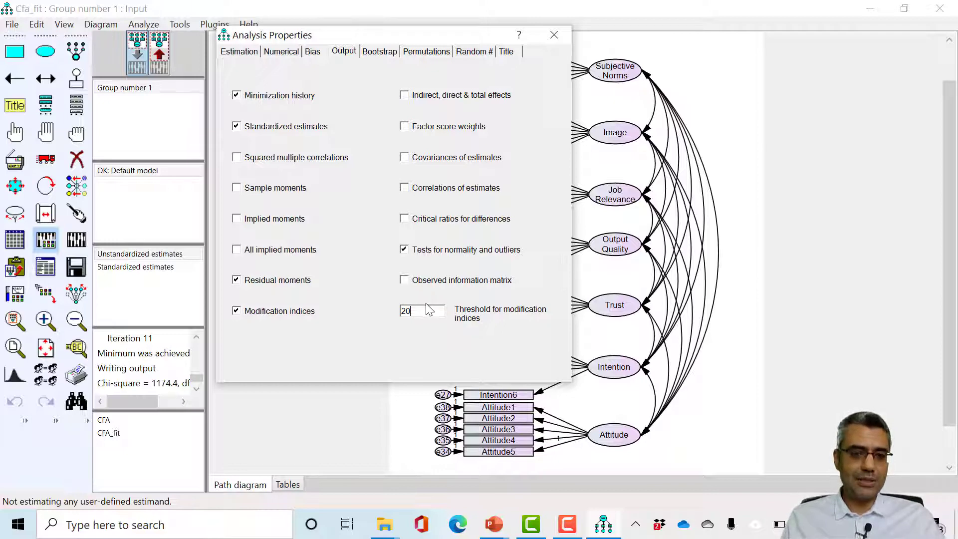
{"action": "left_click", "coordinate": [554, 35]}
- Recalculate the estimates, review the modification indices among the error terms in the text output, and close it
{"action": "left_click", "coordinate": [77, 240]}
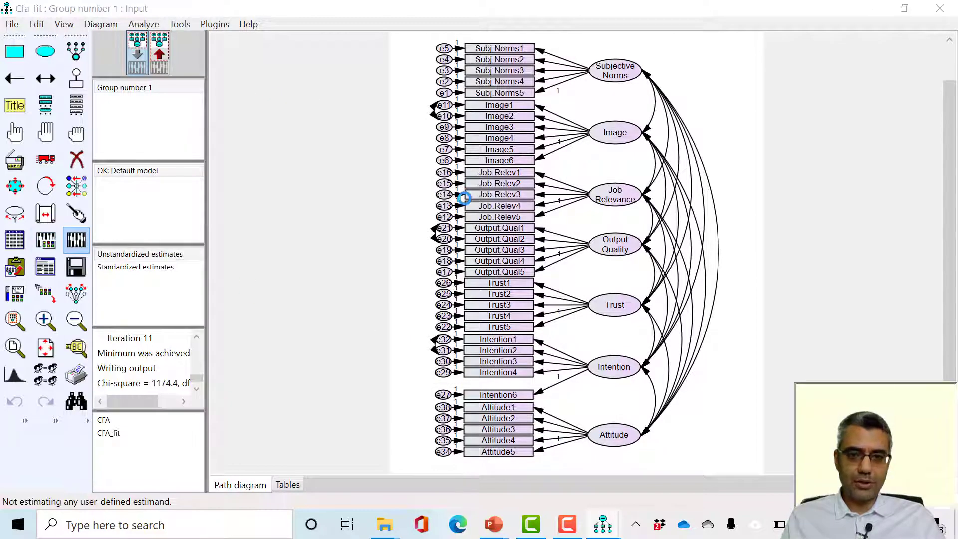
{"action": "left_click", "coordinate": [49, 272]}
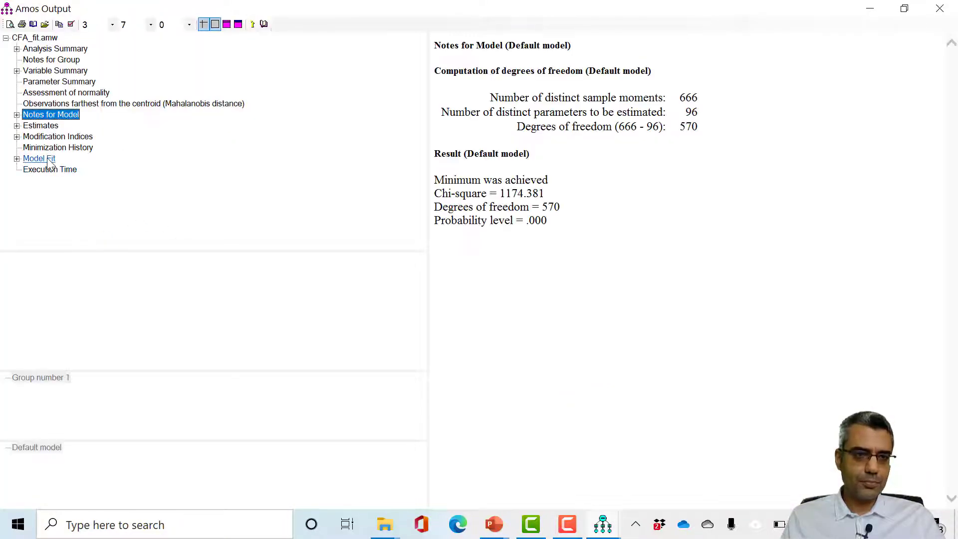
{"action": "left_click", "coordinate": [48, 160]}
{"action": "left_click", "coordinate": [55, 137]}
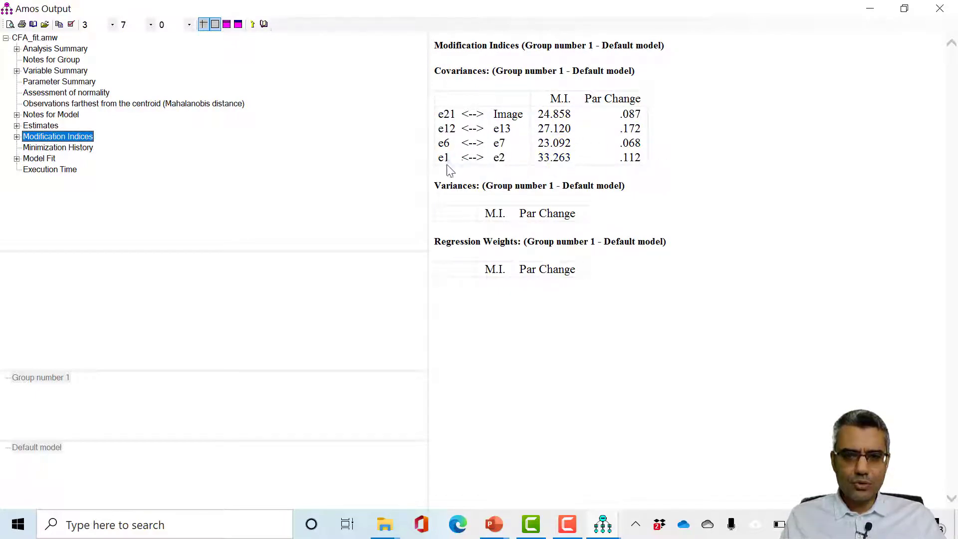
{"action": "left_click", "coordinate": [952, 12]}
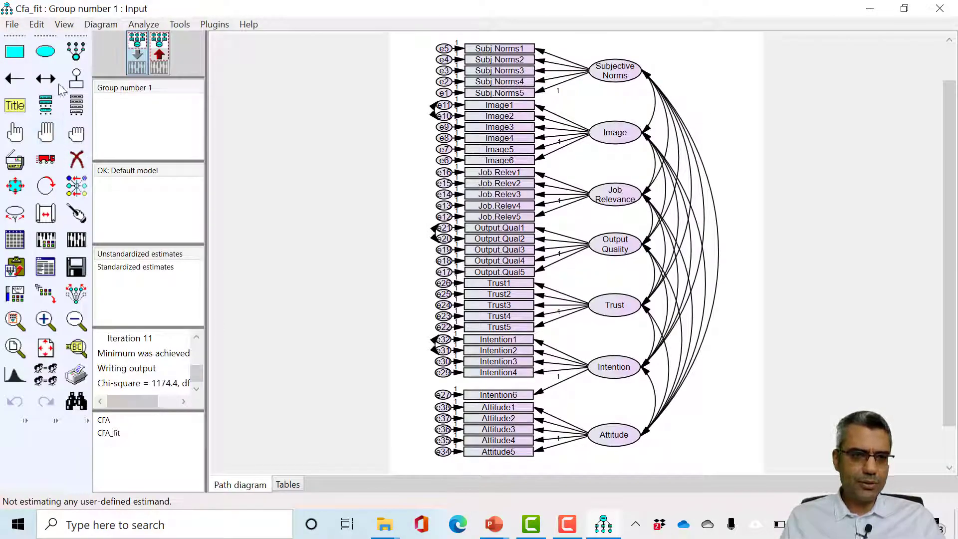
- Draw a covariance between the Subjective Norms error terms e1 and e2 and recalculate the estimates, opening the text output
{"action": "left_click_drag", "start_coordinate": [445, 98], "coordinate": [444, 81]}
{"action": "left_click", "coordinate": [75, 242]}
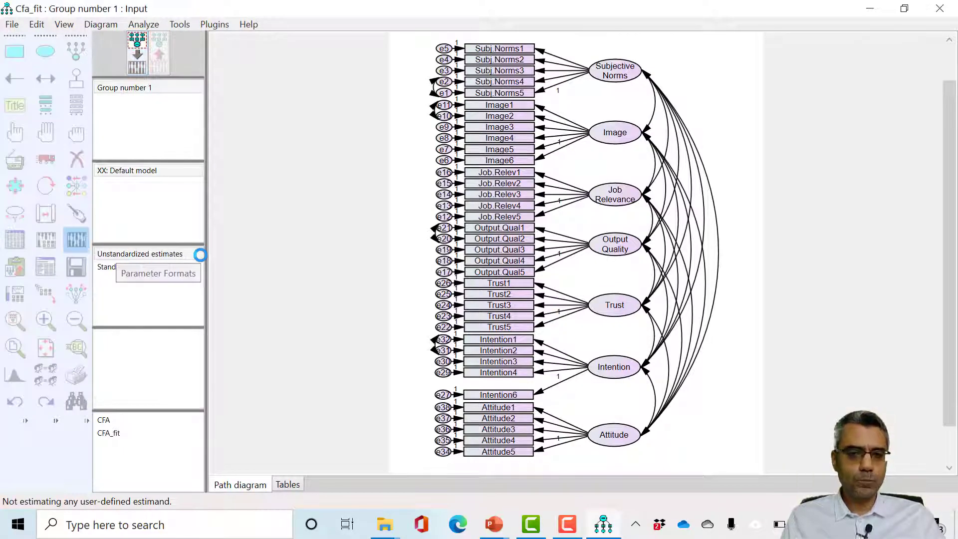
{"action": "left_click", "coordinate": [46, 267]}
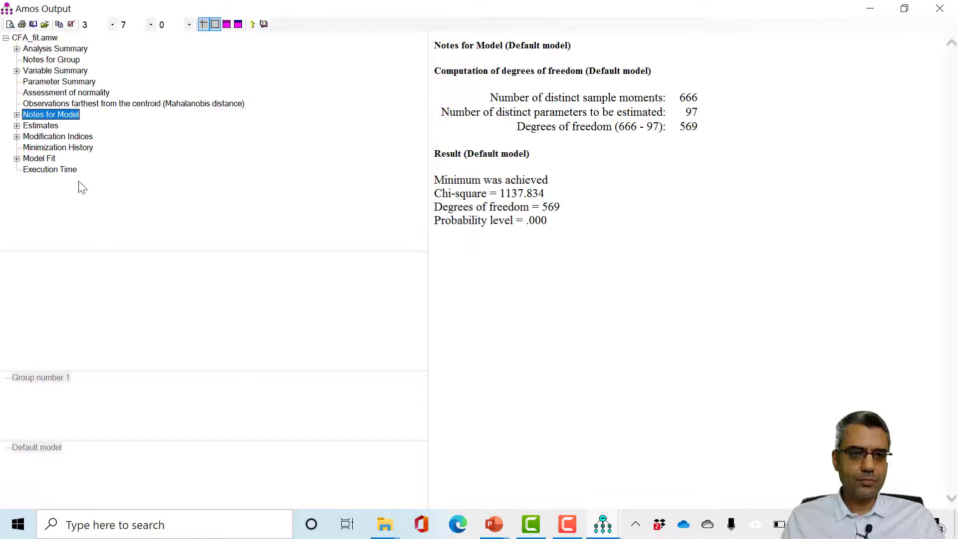
- Examine CMIN/DF, the baseline comparisons and RMSEA in the model fit summary, comparing them with the path diagram
{"action": "left_click", "coordinate": [39, 159]}
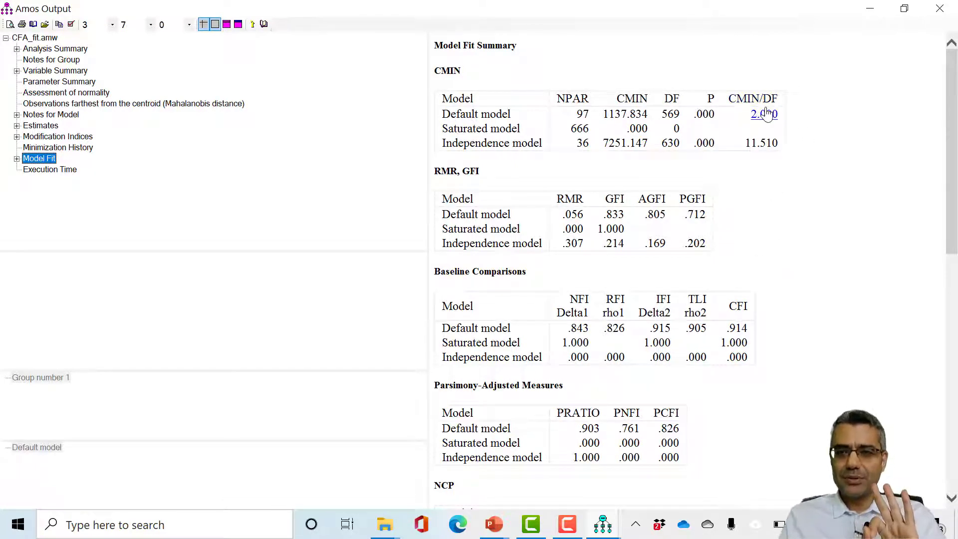
{"action": "left_click_drag", "start_coordinate": [953, 144], "coordinate": [954, 300]}
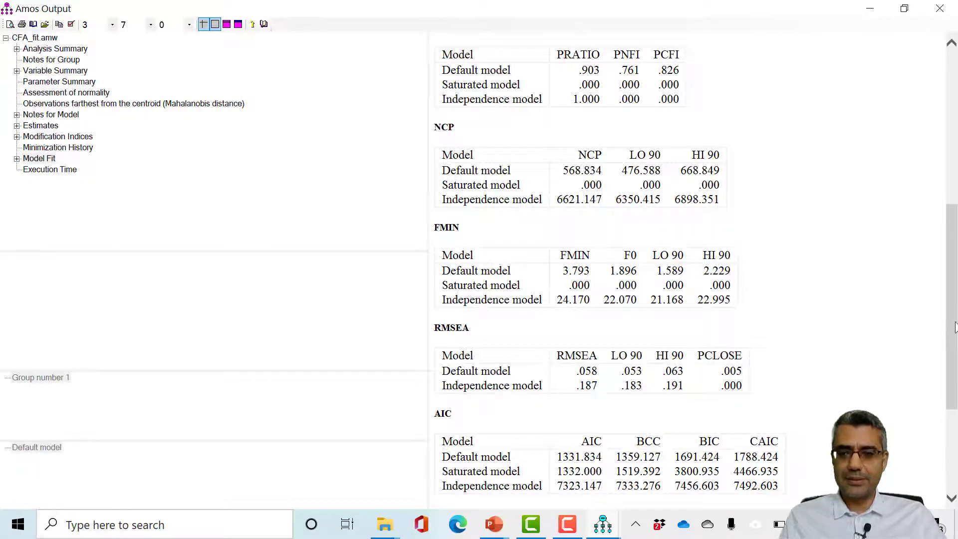
{"action": "left_click_drag", "start_coordinate": [954, 327], "coordinate": [953, 165]}
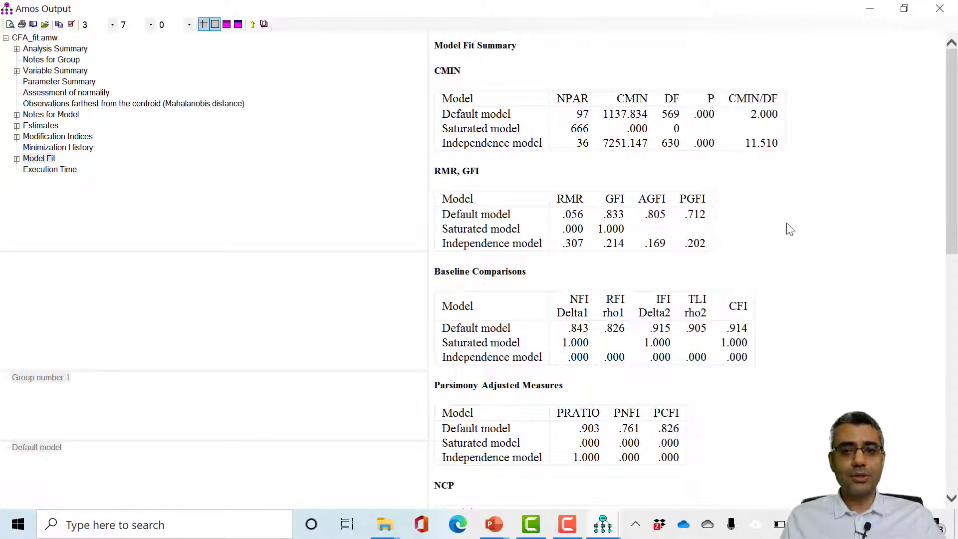
{"action": "key", "text": "alt+Tab"}
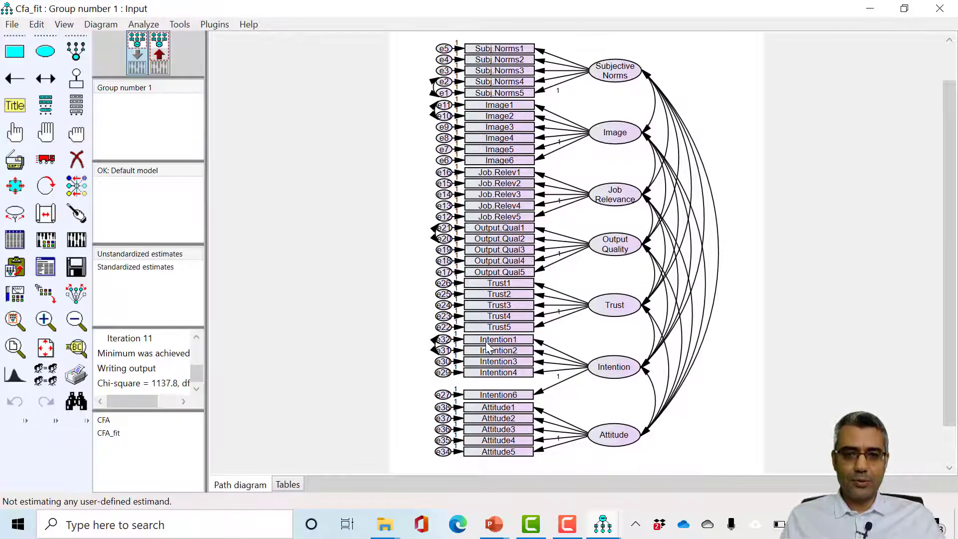
{"action": "key", "text": "alt+Tab"}
{"action": "key", "text": "alt+Tab"}
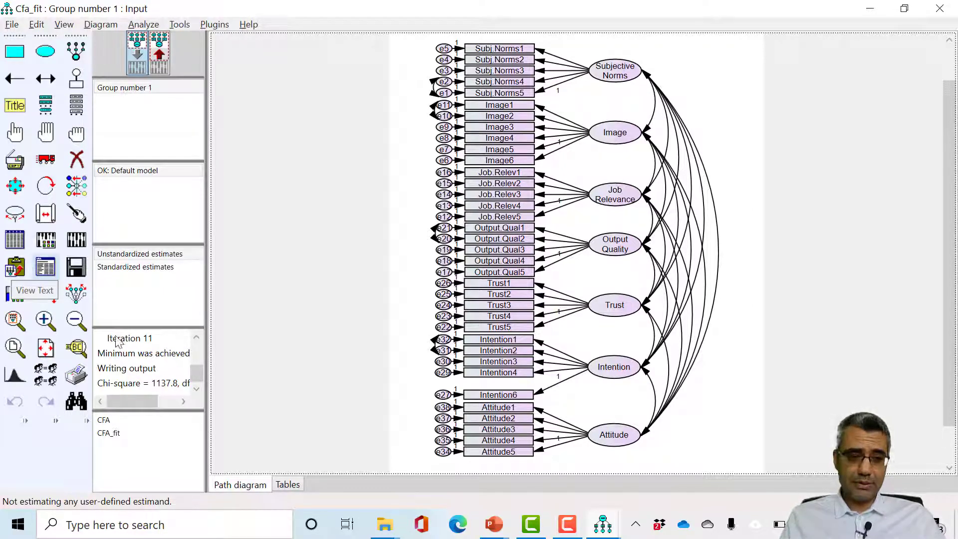
- Switch to the PowerPoint presentation and read the slides from the recommended fit criteria through to the Residuals slide
{"action": "mouse_move", "coordinate": [494, 527]}
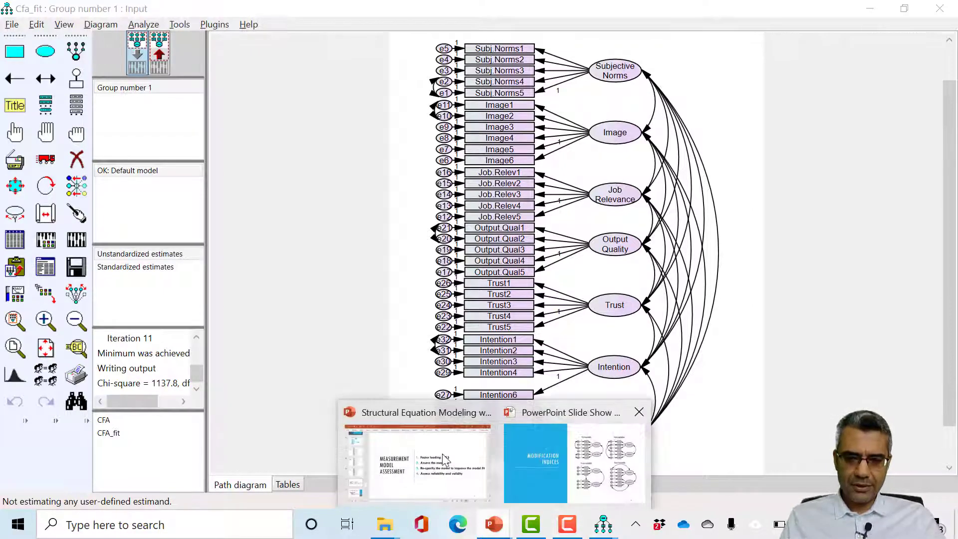
{"action": "left_click", "coordinate": [439, 452]}
{"action": "scroll", "coordinate": [455, 364], "scroll_direction": "down", "scroll_amount": 2}
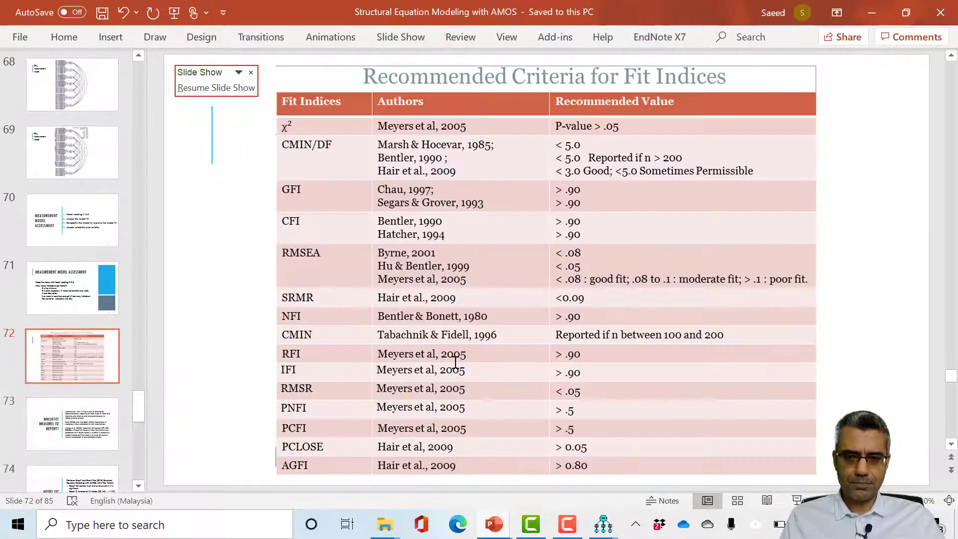
{"action": "scroll", "coordinate": [595, 409], "scroll_direction": "down", "scroll_amount": 1}
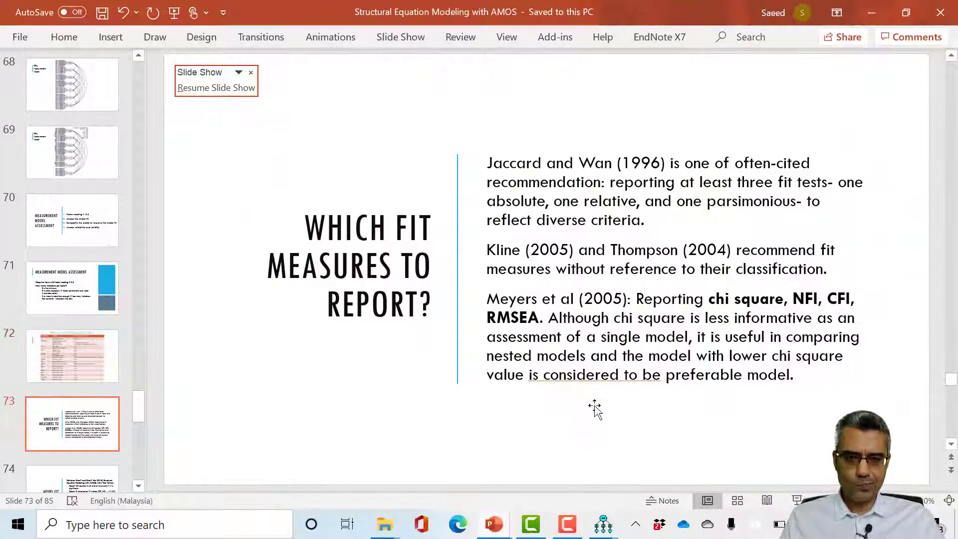
{"action": "scroll", "coordinate": [595, 409], "scroll_direction": "down", "scroll_amount": 3}
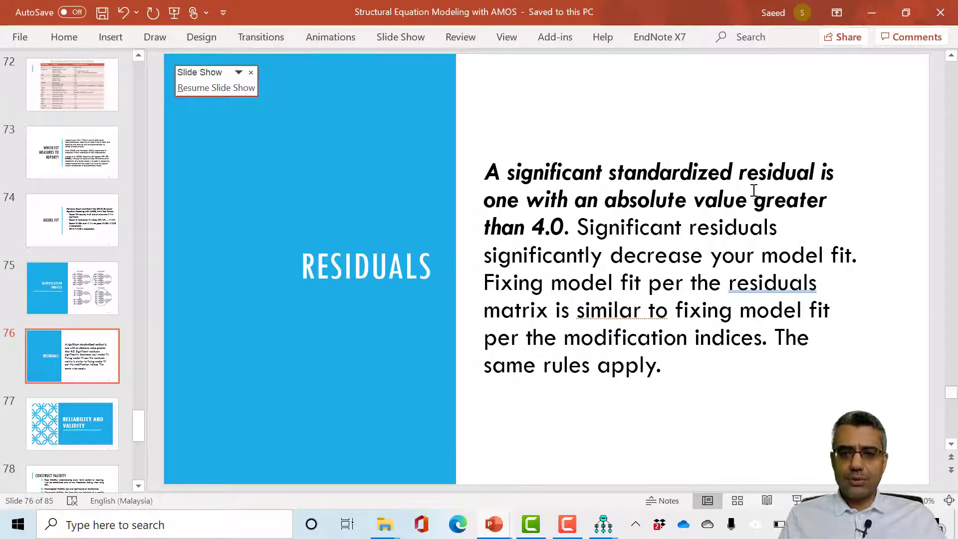
{"action": "key", "text": "alt+Tab"}
{"action": "scroll", "coordinate": [686, 412], "scroll_direction": "down", "scroll_amount": 1}
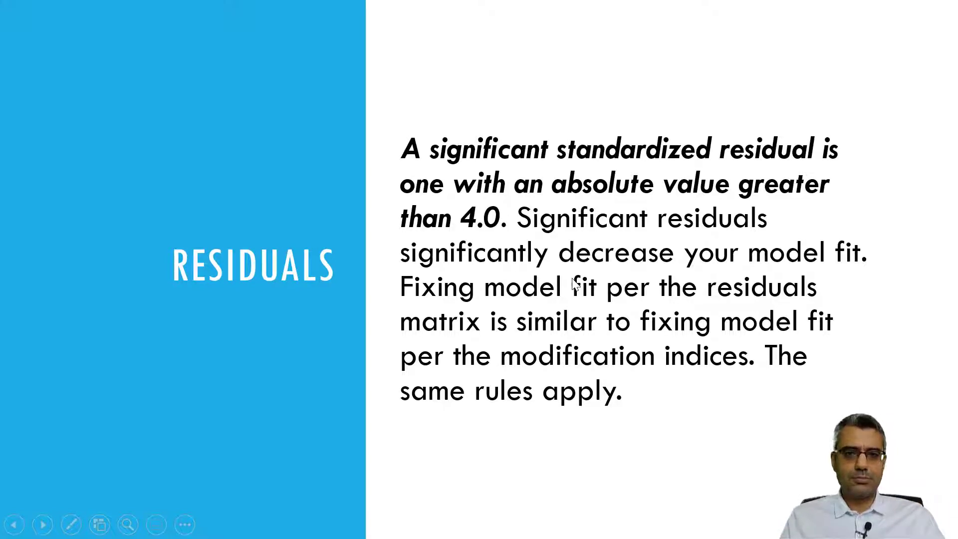
- Return to the Amos Output window and display the Standardized Residual Covariances matrix from the estimates, widening the results area
{"action": "key", "text": "alt+Tab"}
{"action": "key", "text": "alt+Tab"}
{"action": "key", "text": "alt+Tab"}
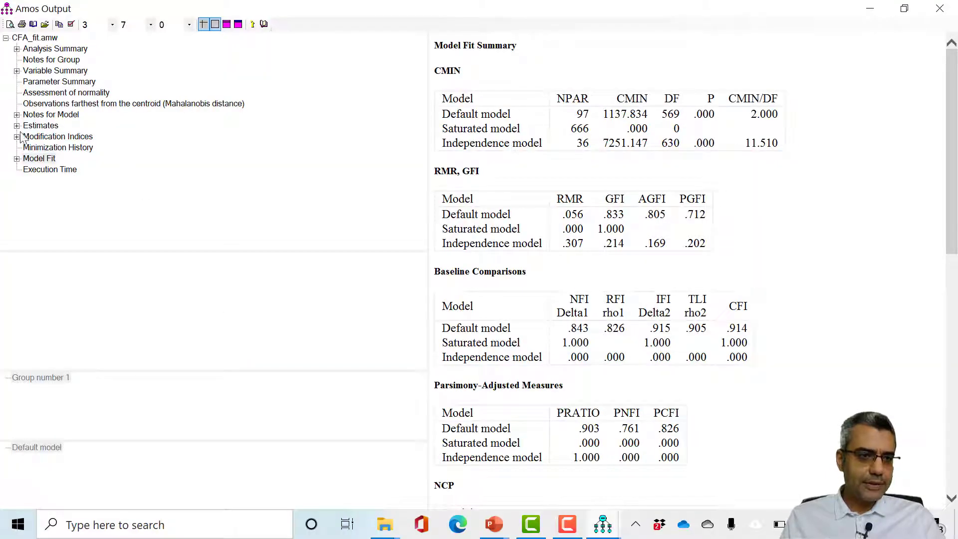
{"action": "left_click", "coordinate": [16, 126]}
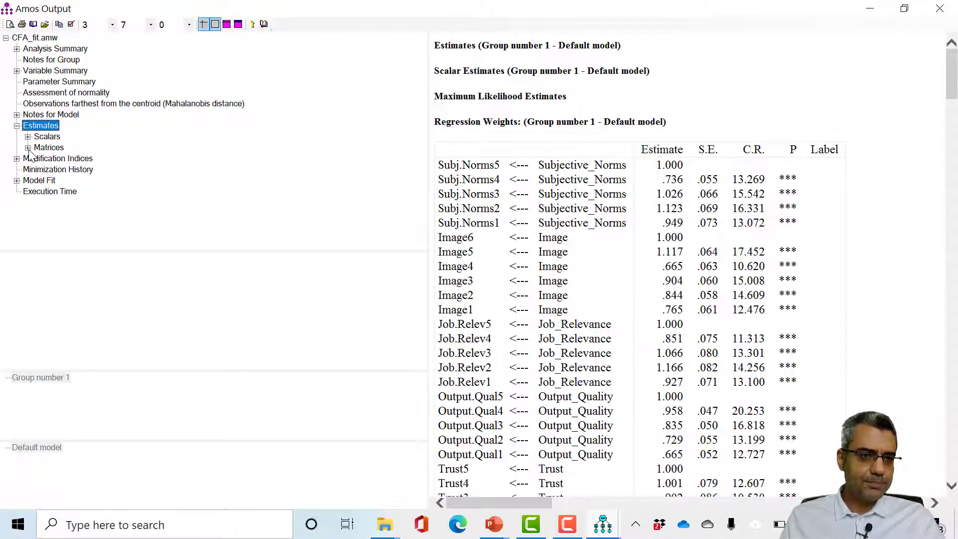
{"action": "left_click", "coordinate": [28, 148]}
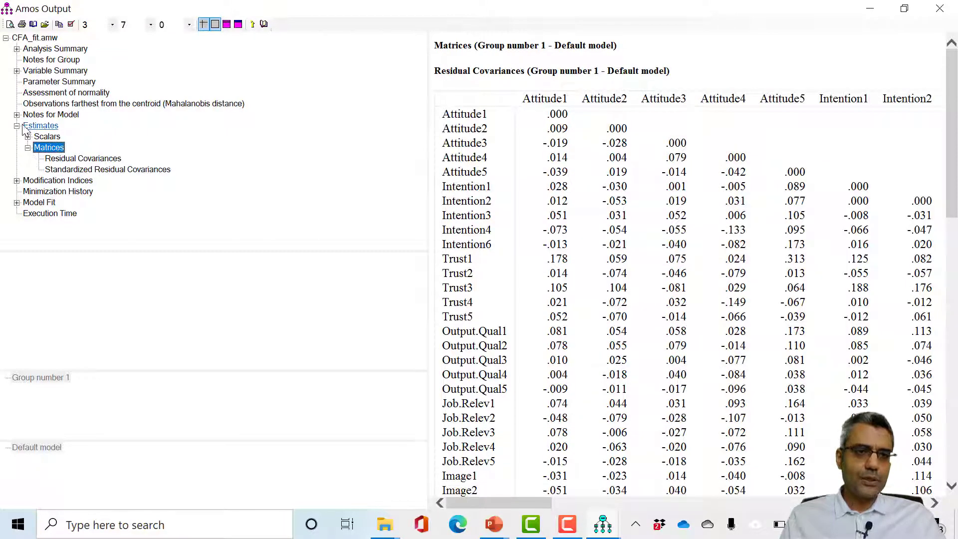
{"action": "left_click", "coordinate": [50, 169]}
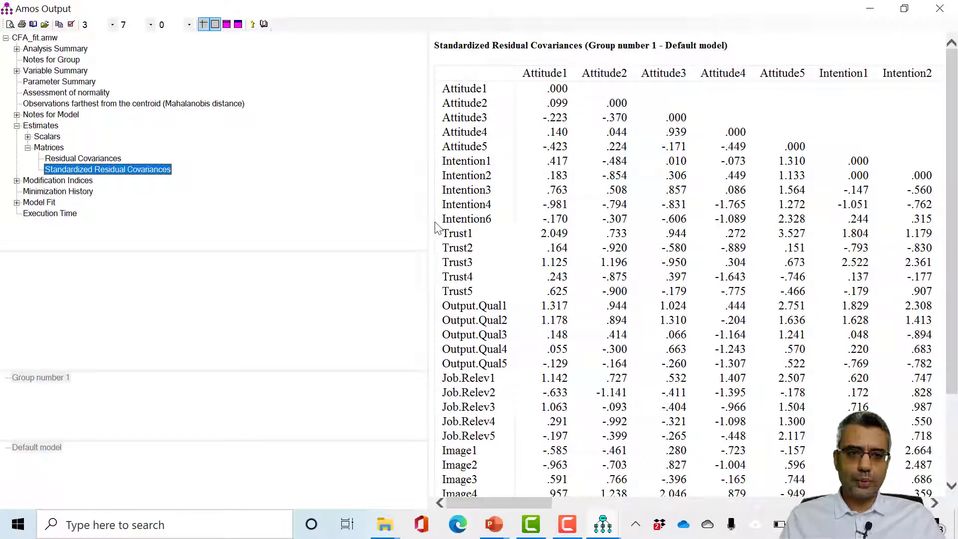
{"action": "left_click_drag", "start_coordinate": [428, 223], "coordinate": [216, 218]}
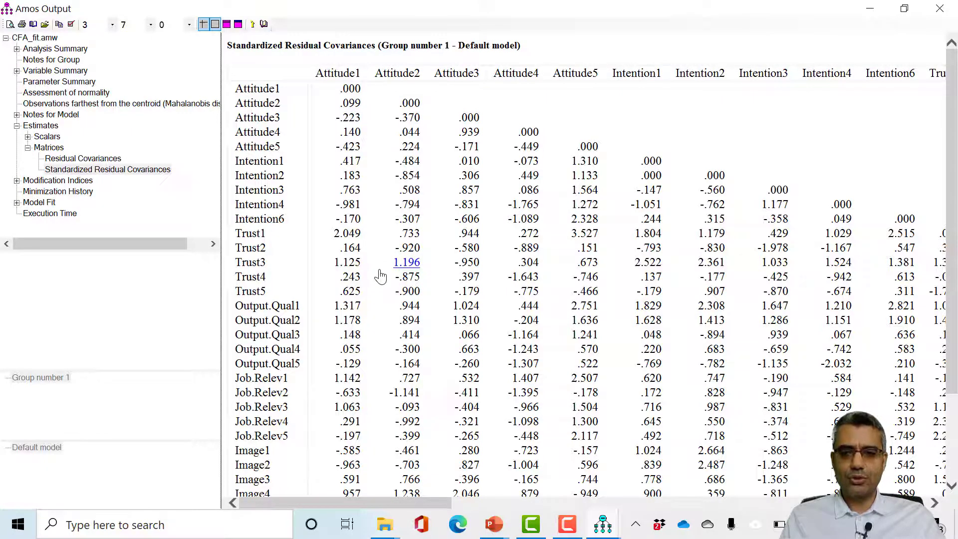
- Examine the Standardized Residual Covariances matrix column by column, from Attitude1 onward, for absolute values greater than 4.0
{"action": "scroll", "coordinate": [410, 338], "scroll_direction": "down", "scroll_amount": 2}
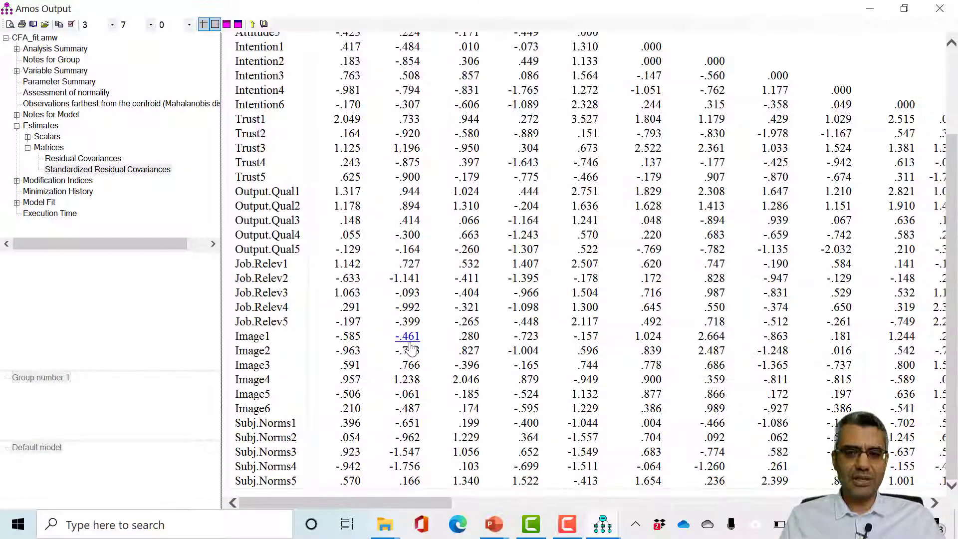
{"action": "scroll", "coordinate": [364, 208], "scroll_direction": "up", "scroll_amount": 2}
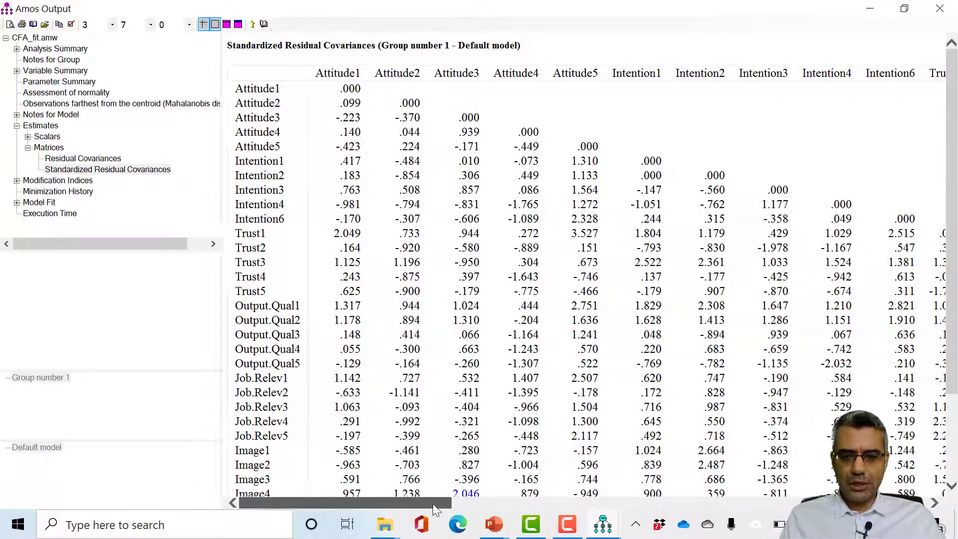
{"action": "left_click_drag", "start_coordinate": [432, 504], "coordinate": [487, 388]}
{"action": "scroll", "coordinate": [487, 388], "scroll_direction": "down", "scroll_amount": 3}
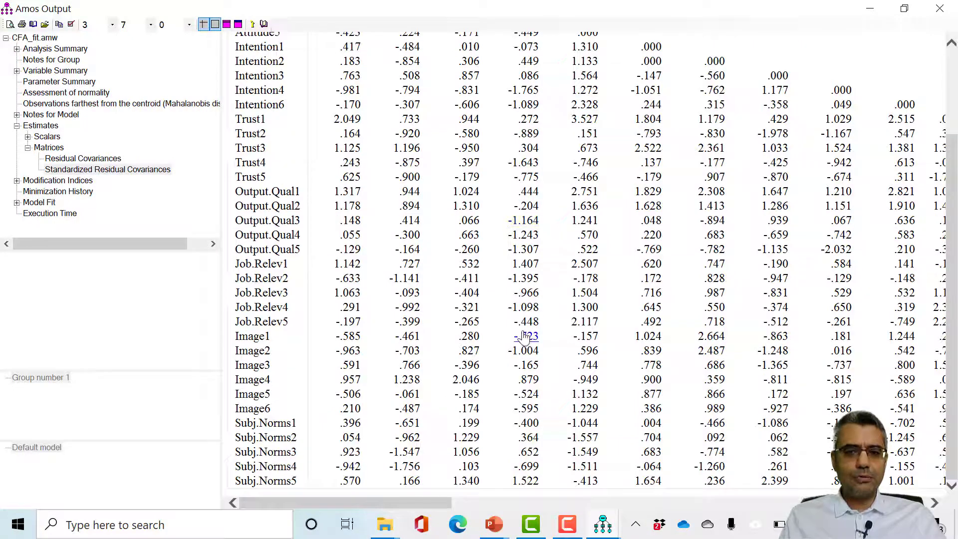
{"action": "scroll", "coordinate": [524, 391], "scroll_direction": "up", "scroll_amount": 3}
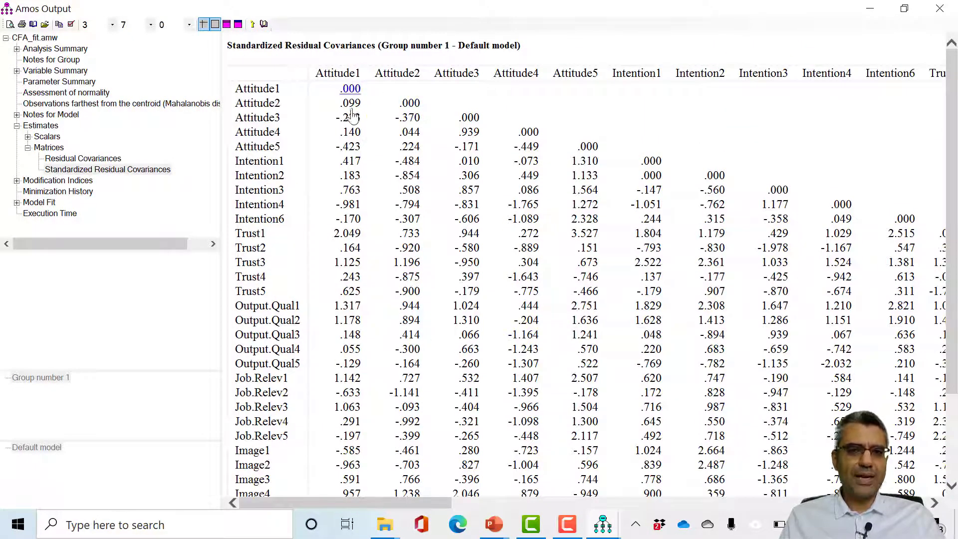
{"action": "scroll", "coordinate": [344, 313], "scroll_direction": "down", "scroll_amount": 3}
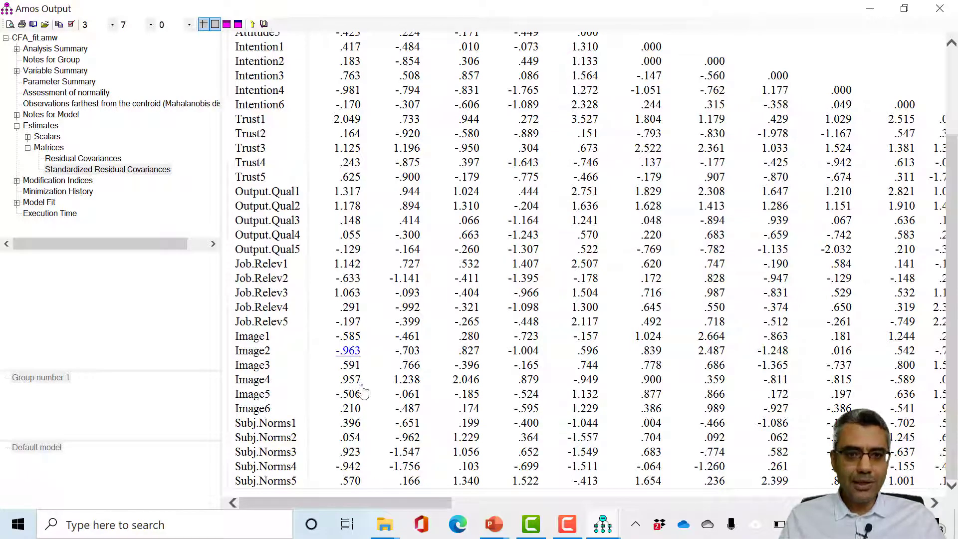
{"action": "scroll", "coordinate": [367, 245], "scroll_direction": "up", "scroll_amount": 3}
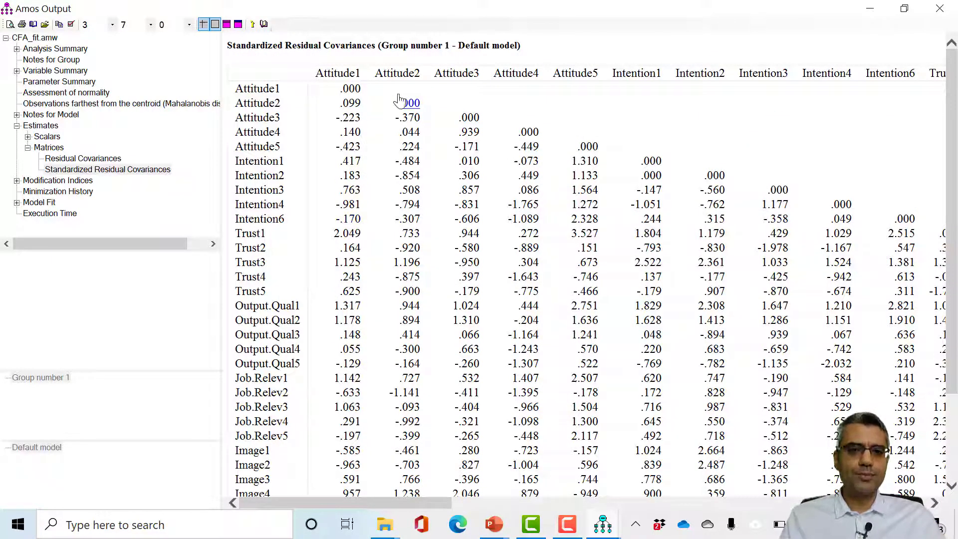
{"action": "double_click", "coordinate": [344, 73]}
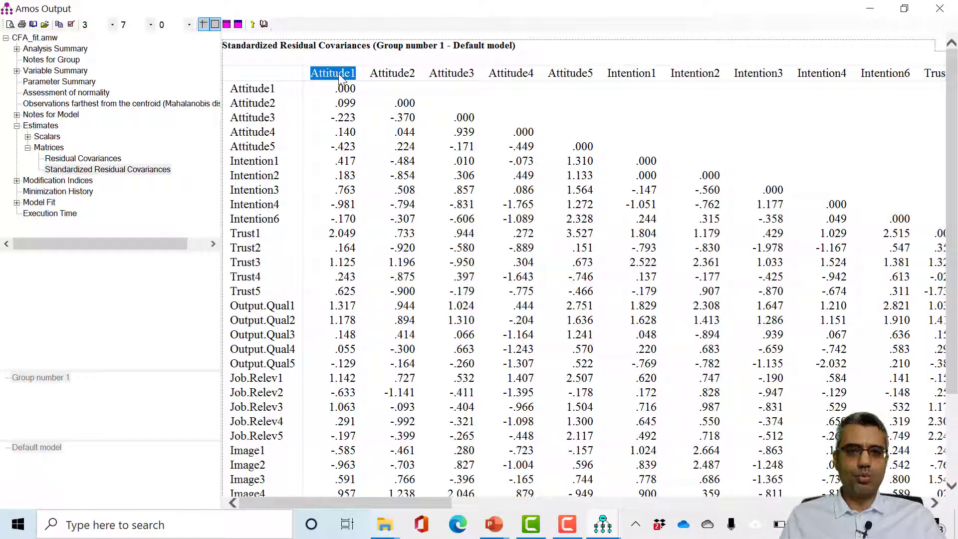
{"action": "left_click", "coordinate": [344, 97]}
{"action": "scroll", "coordinate": [334, 375], "scroll_direction": "down", "scroll_amount": 3}
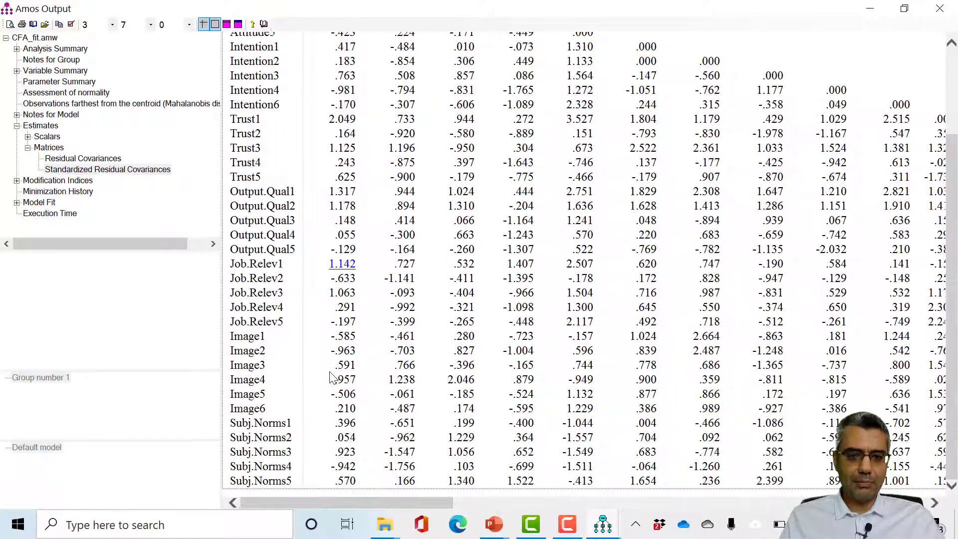
{"action": "scroll", "coordinate": [339, 257], "scroll_direction": "up", "scroll_amount": 3}
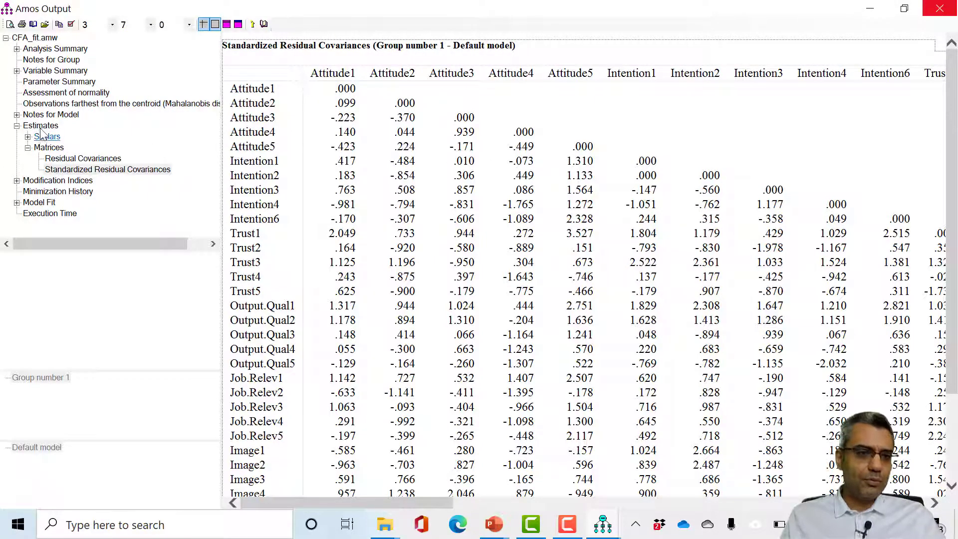
- Close the text output and save the model as CFA_fit in the CIRI Workshop folder, replacing the existing file
{"action": "left_click", "coordinate": [939, 9]}
{"action": "key", "text": "alt+Tab"}
{"action": "key", "text": "Tab"}
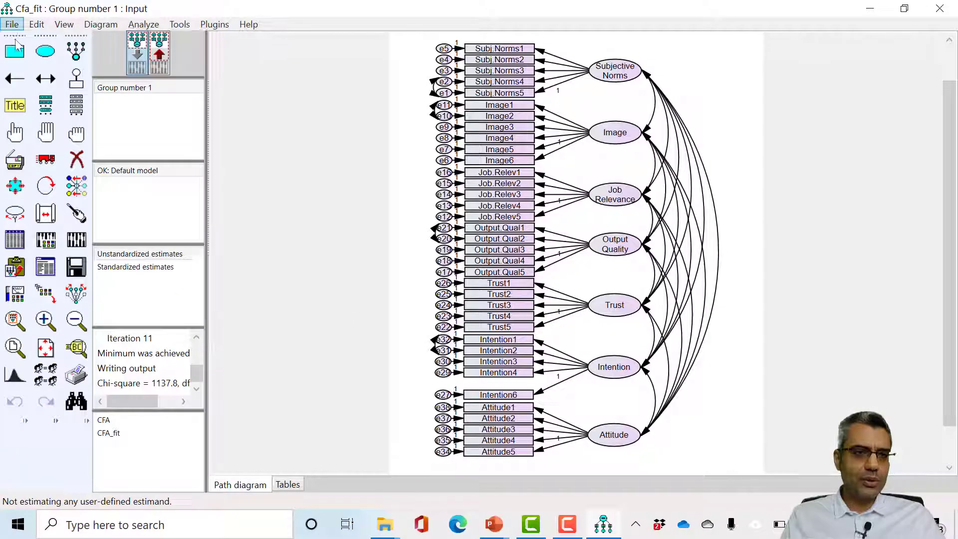
{"action": "left_click", "coordinate": [12, 24]}
{"action": "left_click", "coordinate": [68, 120]}
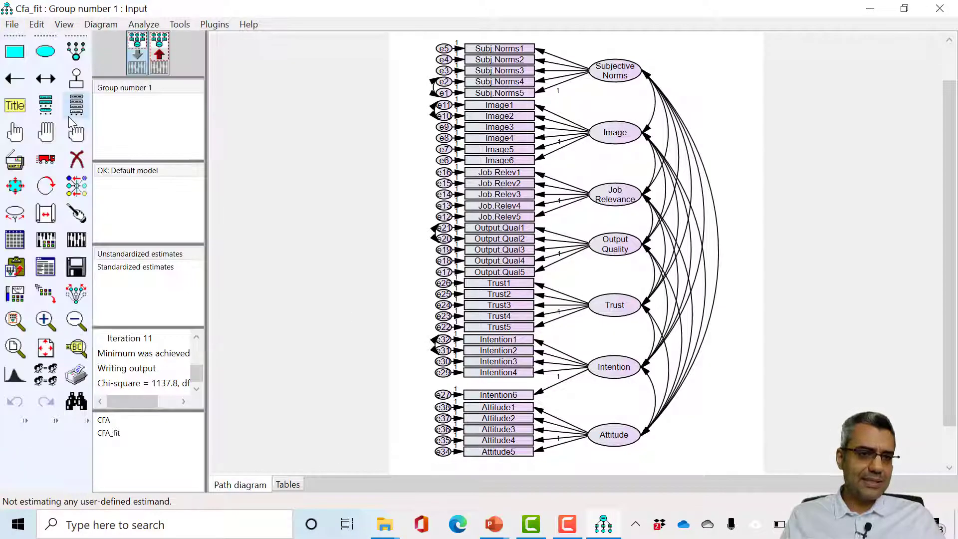
{"action": "left_click", "coordinate": [185, 146]}
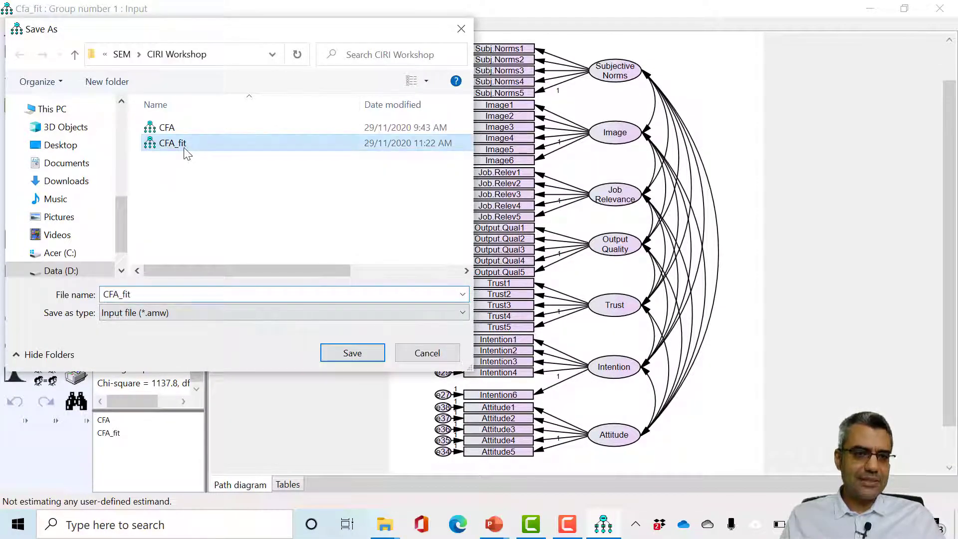
{"action": "left_click", "coordinate": [352, 354]}
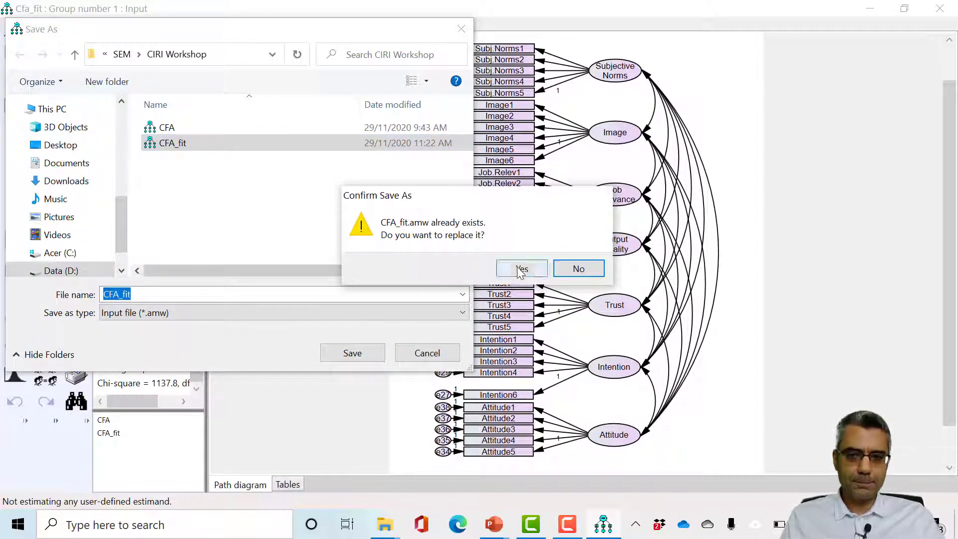
{"action": "left_click", "coordinate": [520, 268]}
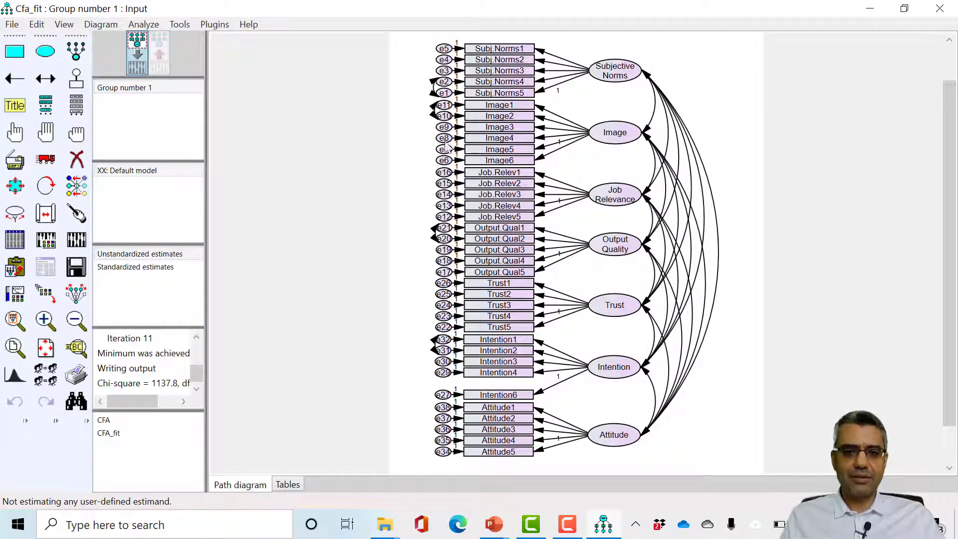